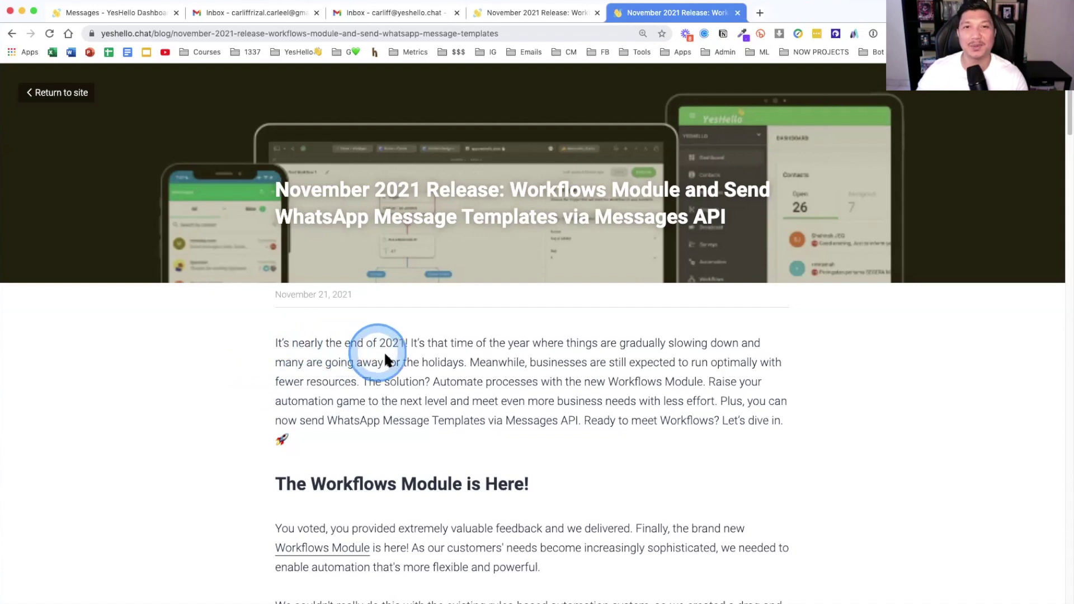
# - Scroll the November 2021 release article down to 'The Workflows Module is Here!' section
pyautogui.scroll(-1, 615, 396)
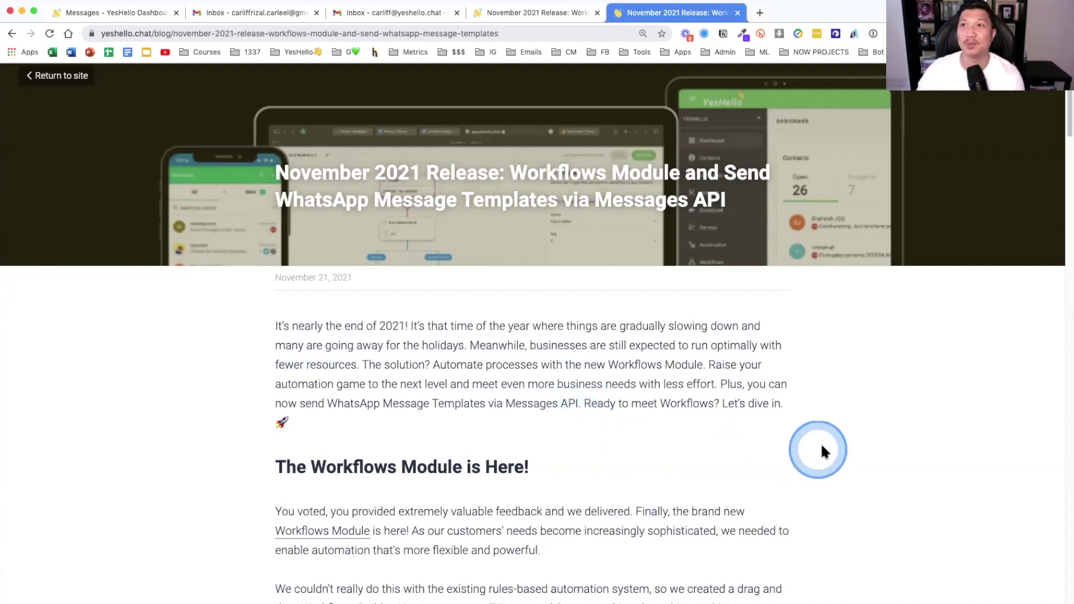
pyautogui.scroll(-5, 823, 442)
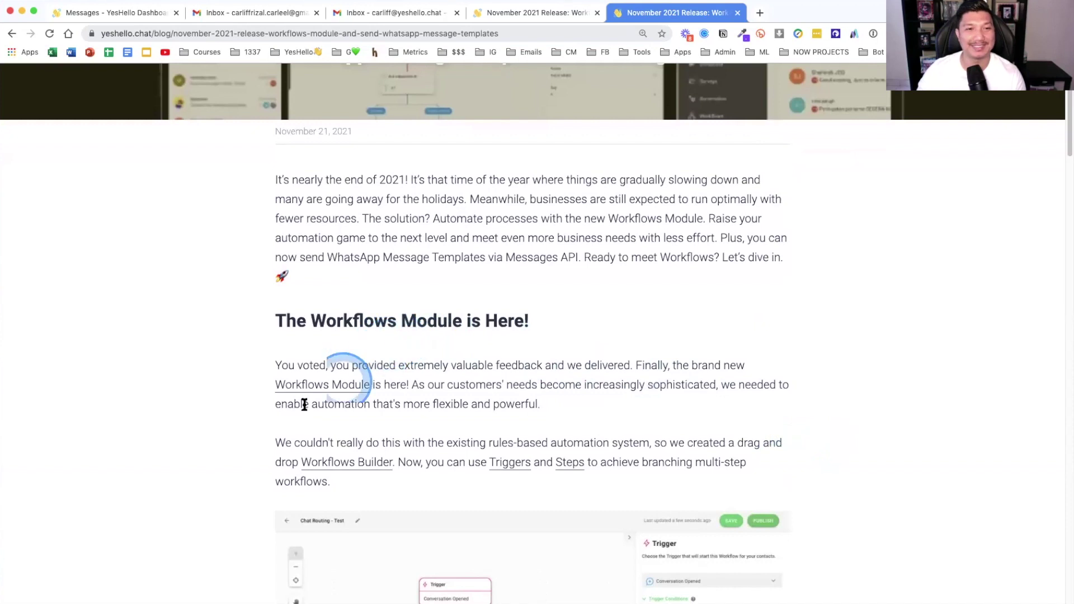
pyautogui.scroll(-1, 227, 436)
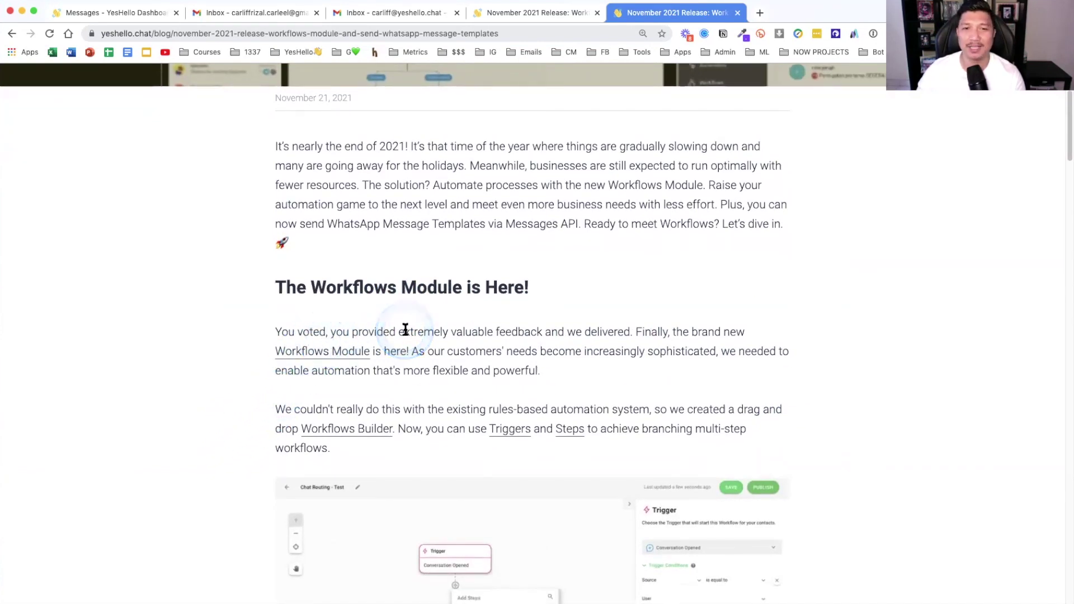
pyautogui.scroll(-2, 878, 389)
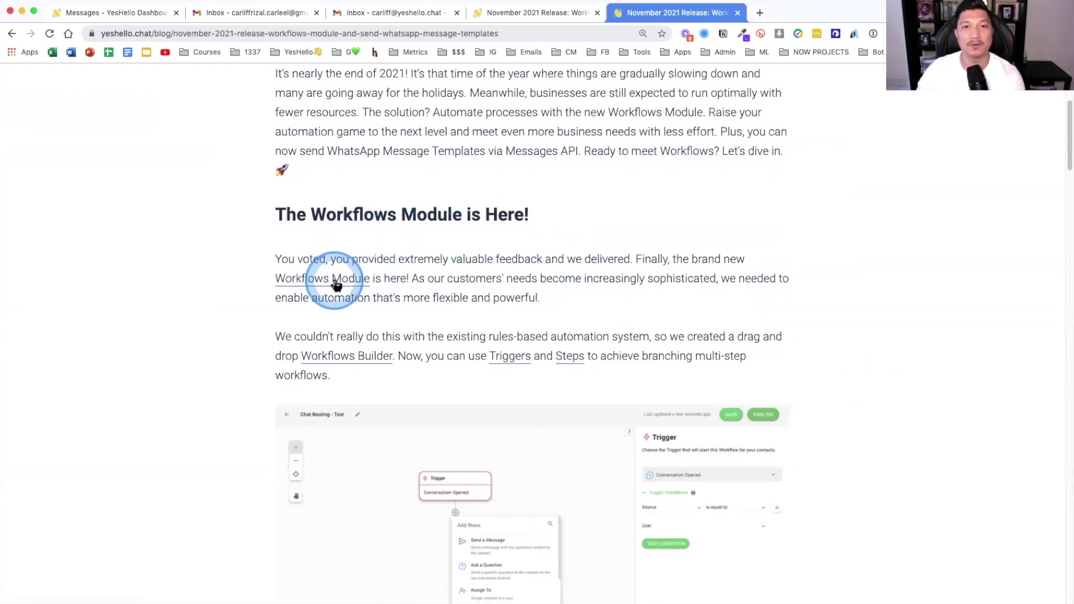
# - From the YesHello dashboard, go to Workflows and start adding a new workflow
pyautogui.click(127, 12)
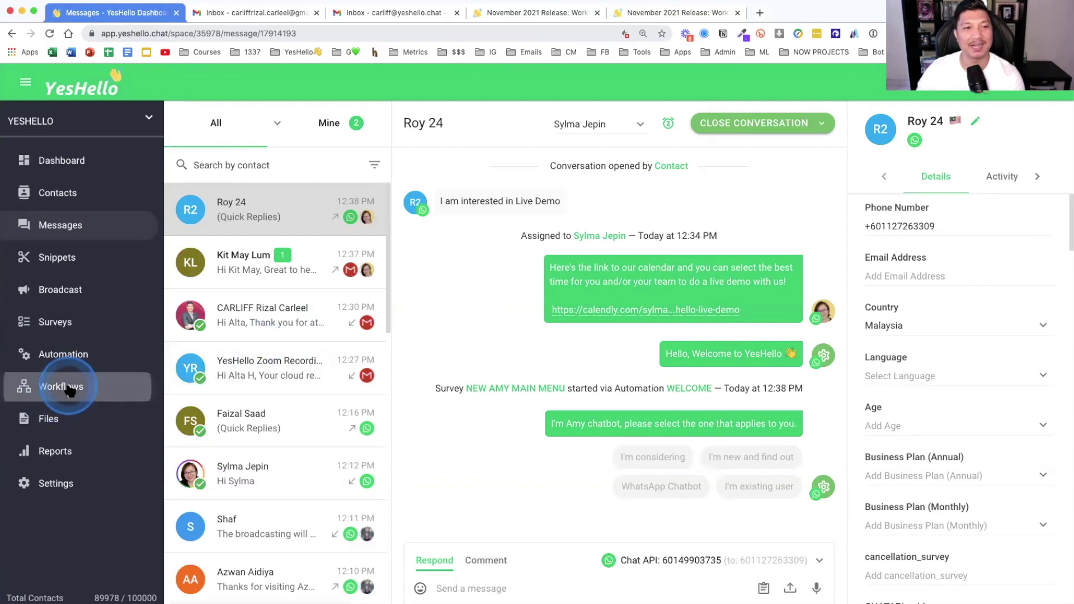
pyautogui.click(446, 389)
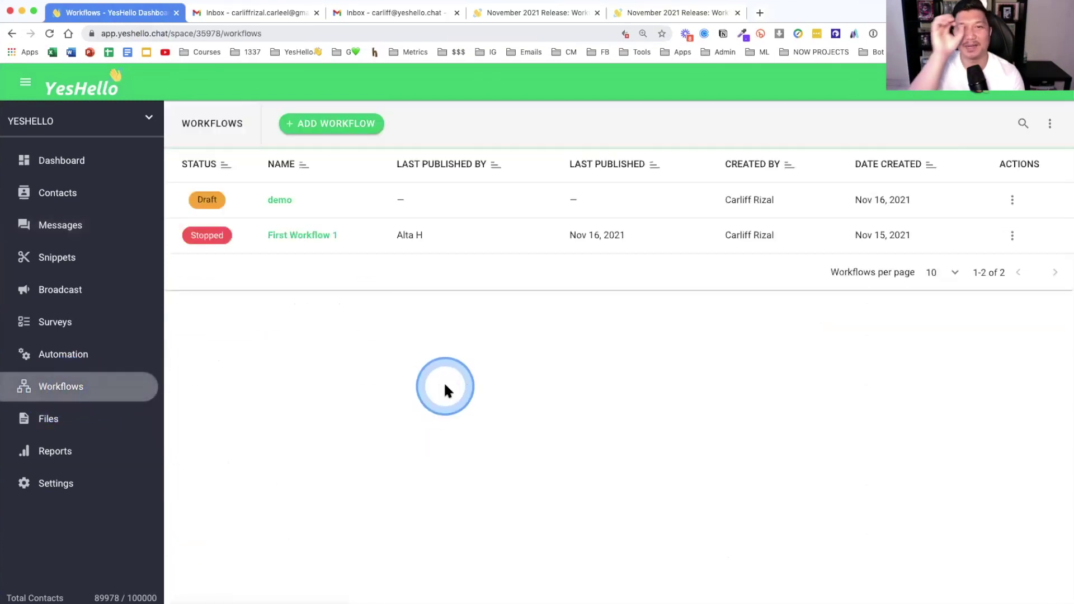
pyautogui.click(468, 507)
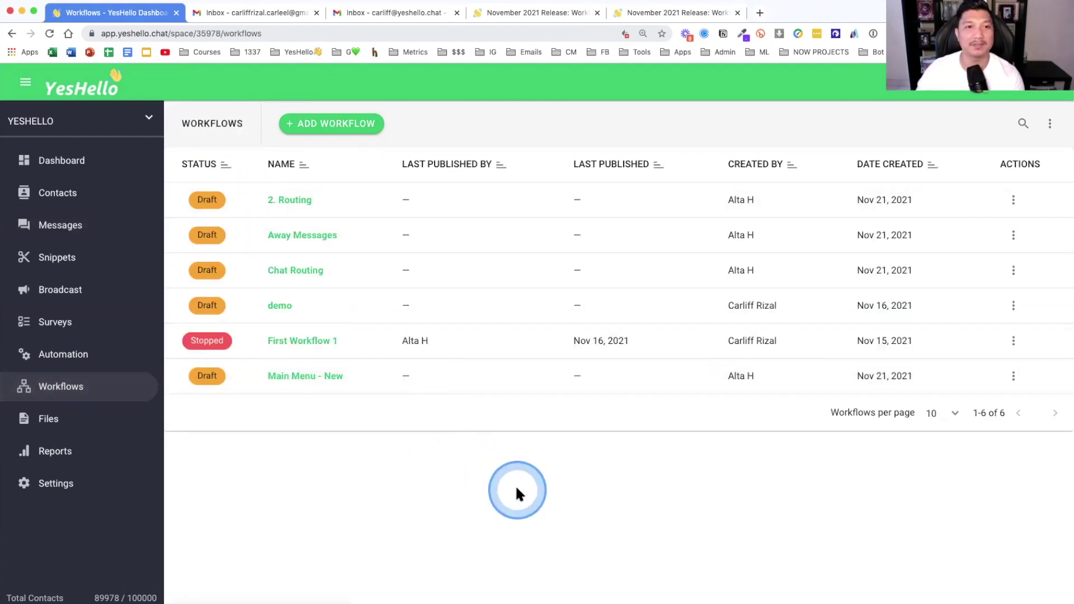
pyautogui.click(330, 133)
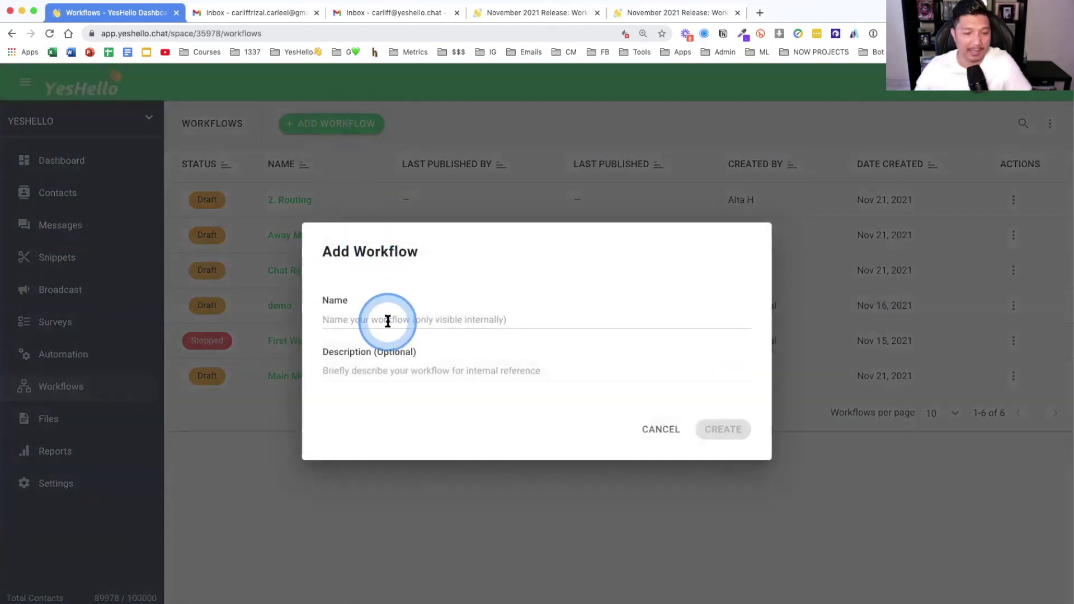
# - Name the new workflow 'Welcome Flow/Automation'
pyautogui.click(388, 321)
pyautogui.write('Welc')
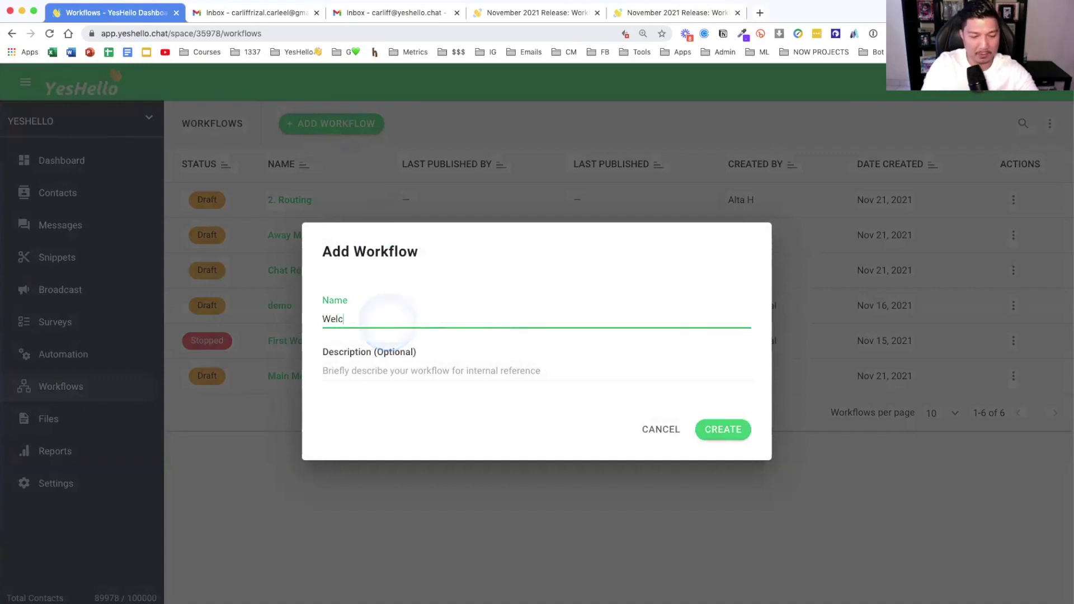
pyautogui.write('ome')
pyautogui.click(388, 321)
pyautogui.write('Flow')
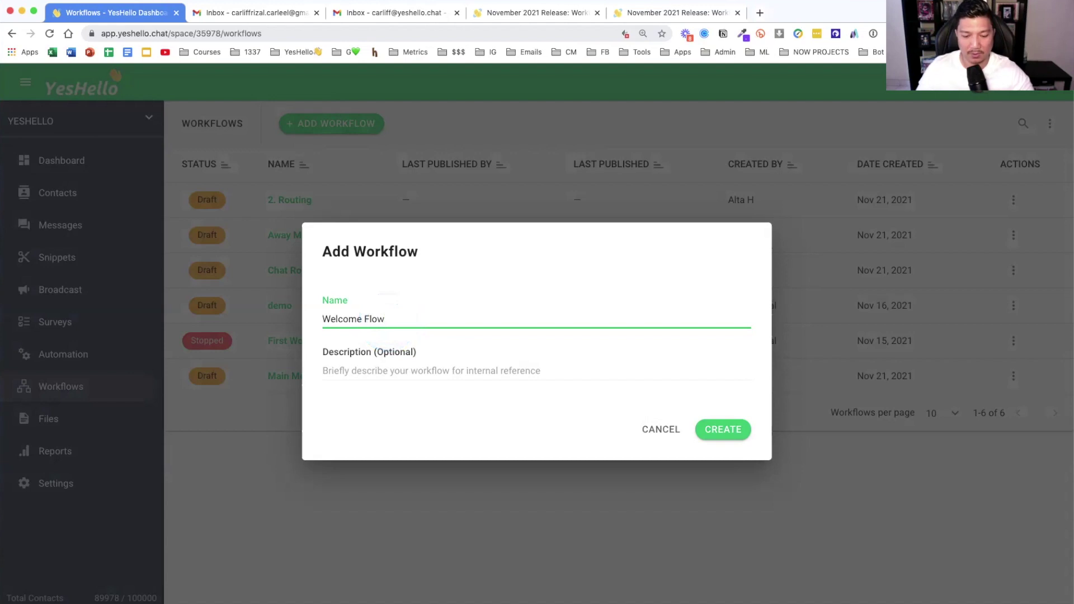
pyautogui.write('/')
pyautogui.click(388, 321)
pyautogui.write('Automat')
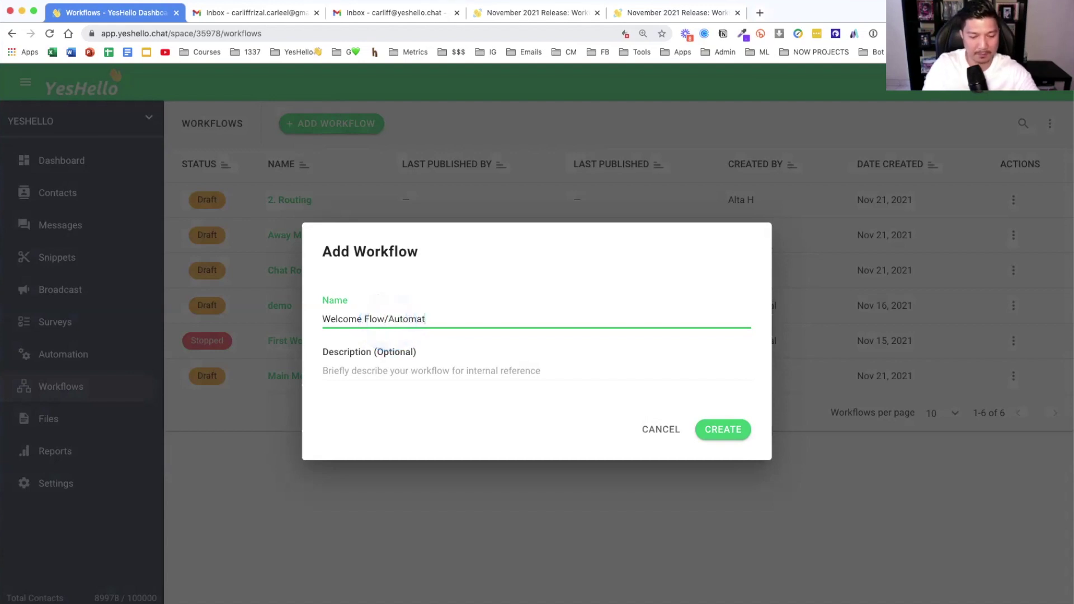
pyautogui.write('ion')
pyautogui.click(388, 321)
pyautogui.write('(DEMO')
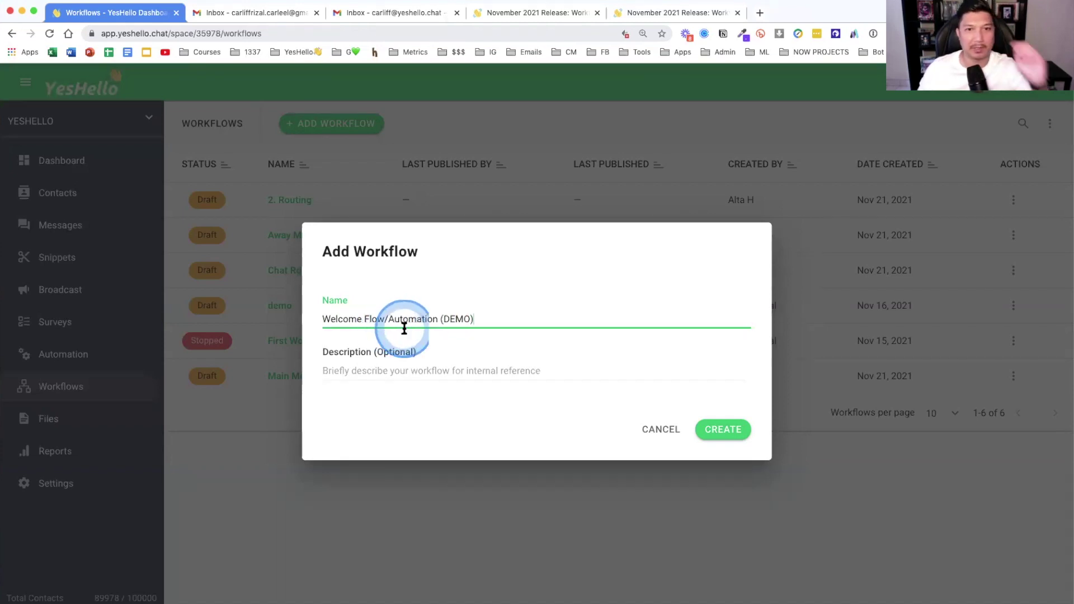
pyautogui.click(476, 319)
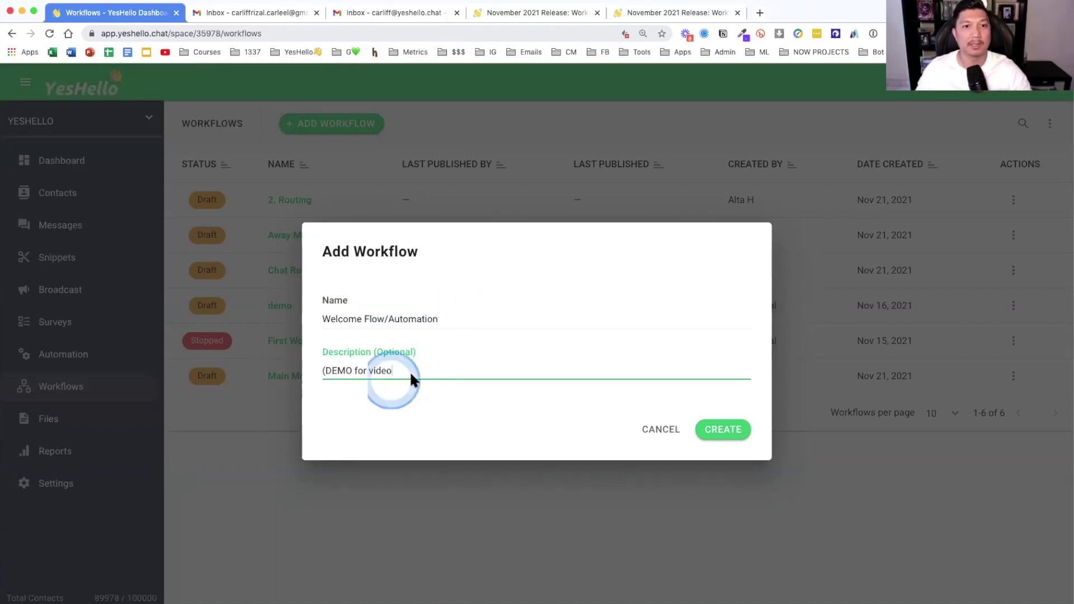
# - Give it the description 'DEMO for video' and create the workflow
pyautogui.click(326, 371)
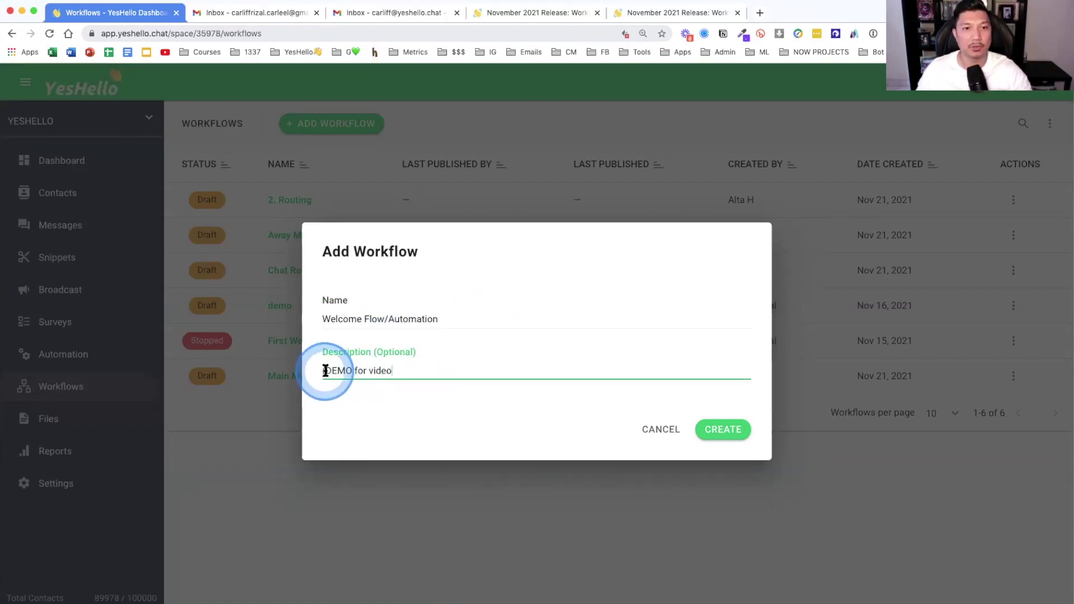
pyautogui.click(371, 315)
pyautogui.click(492, 325)
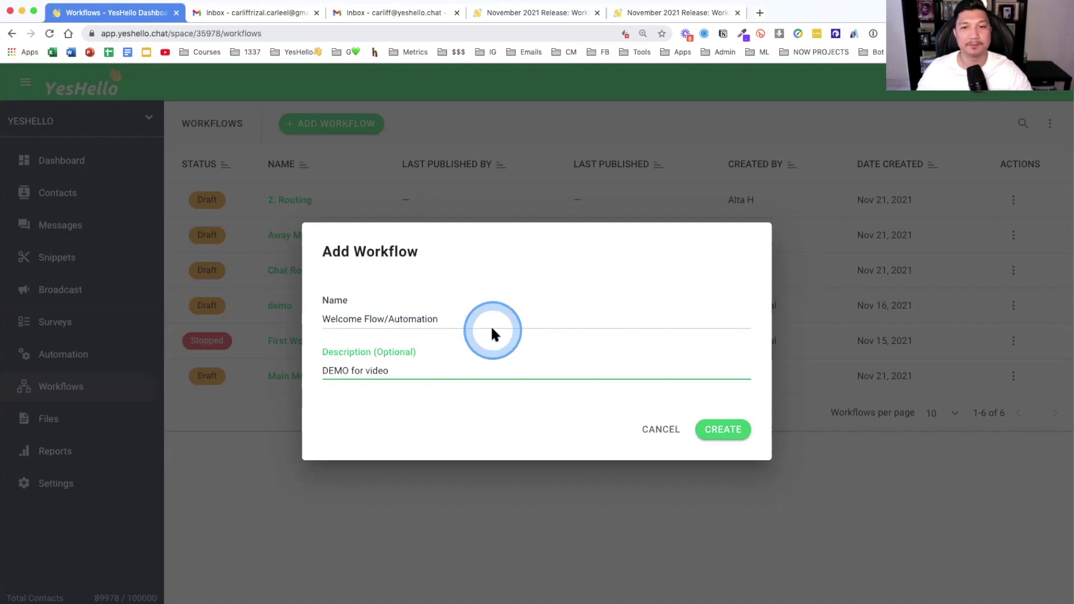
pyautogui.click(494, 324)
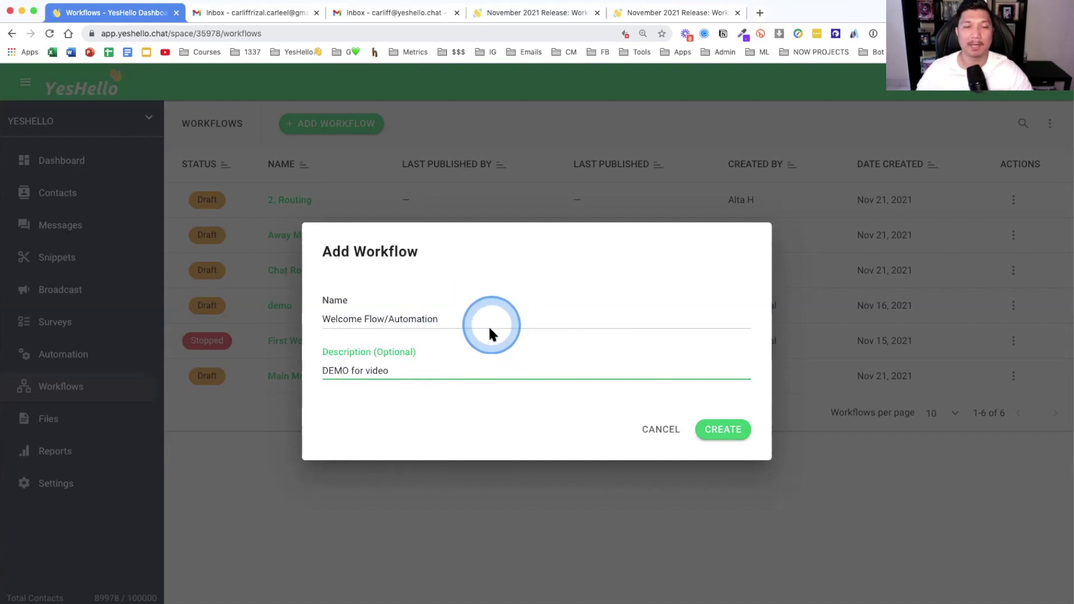
pyautogui.click(492, 328)
pyautogui.click(412, 361)
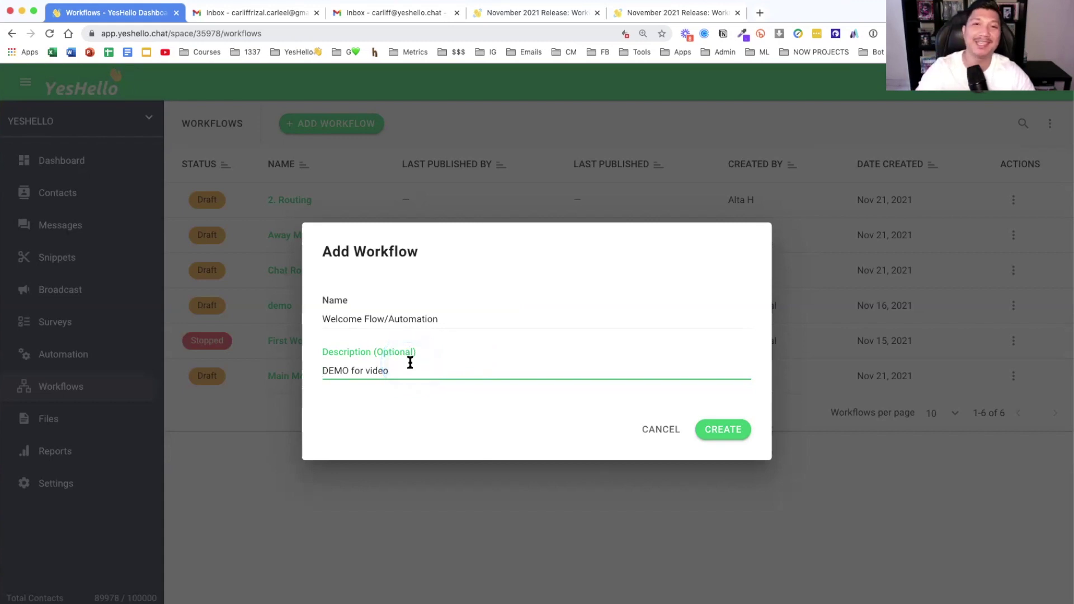
pyautogui.click(711, 430)
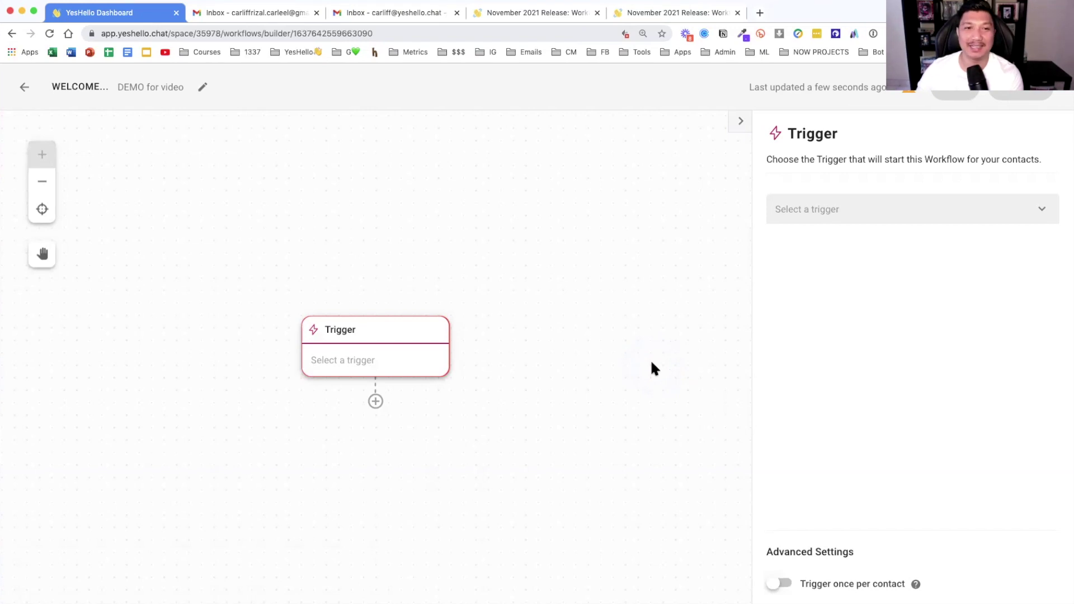
pyautogui.click(358, 329)
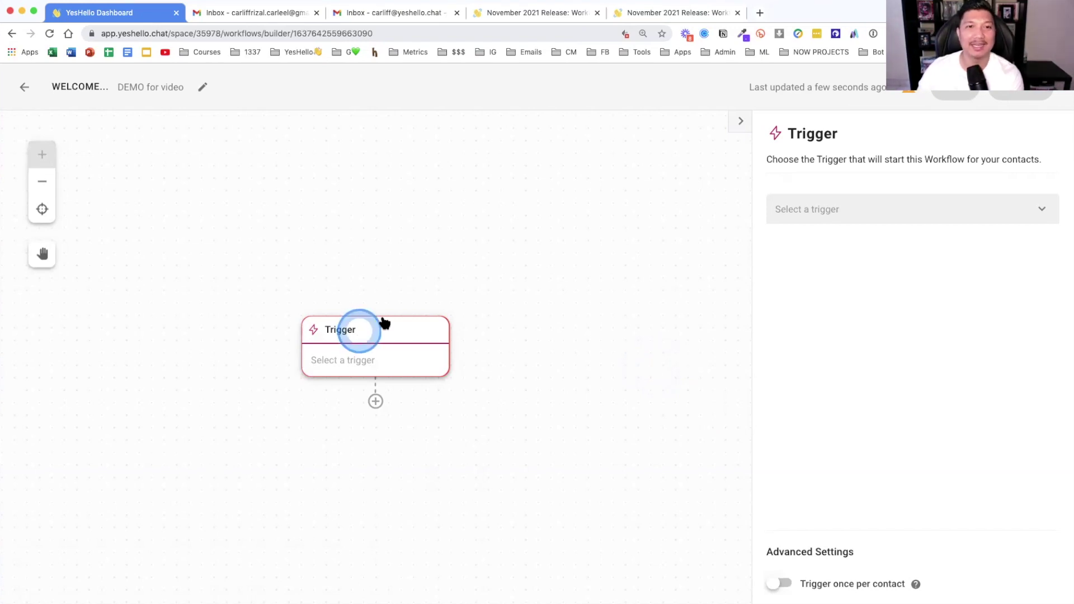
pyautogui.click(403, 332)
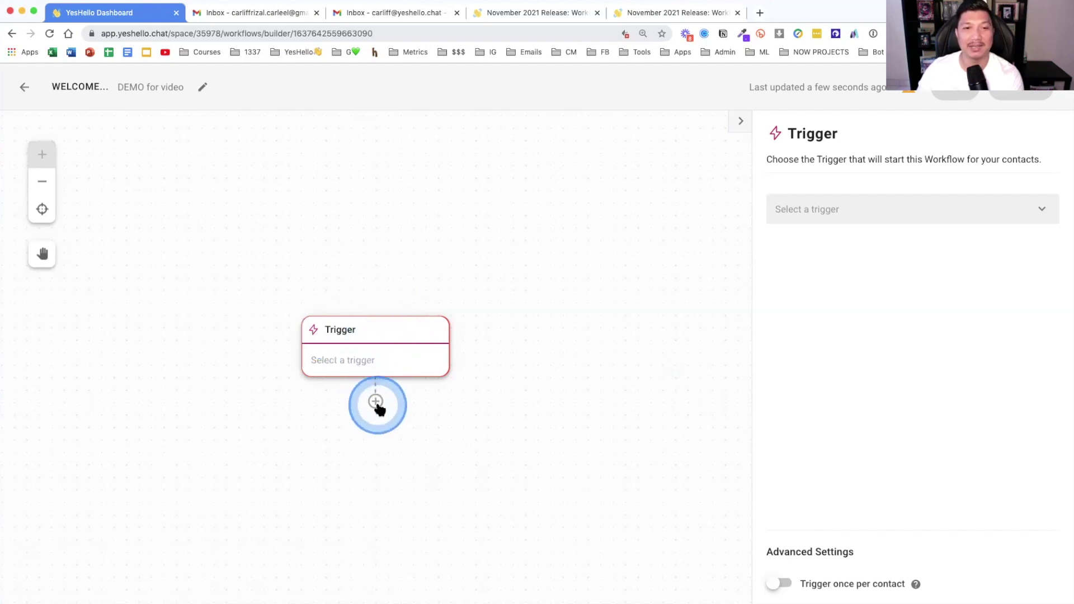
pyautogui.click(376, 403)
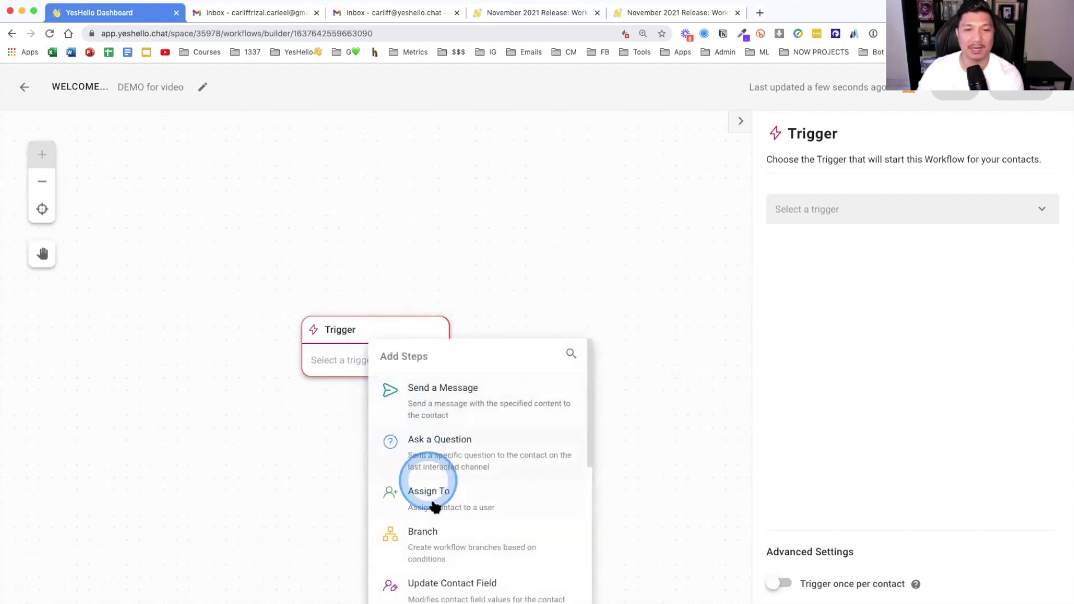
pyautogui.scroll(-1, 443, 554)
pyautogui.scroll(-10, 445, 554)
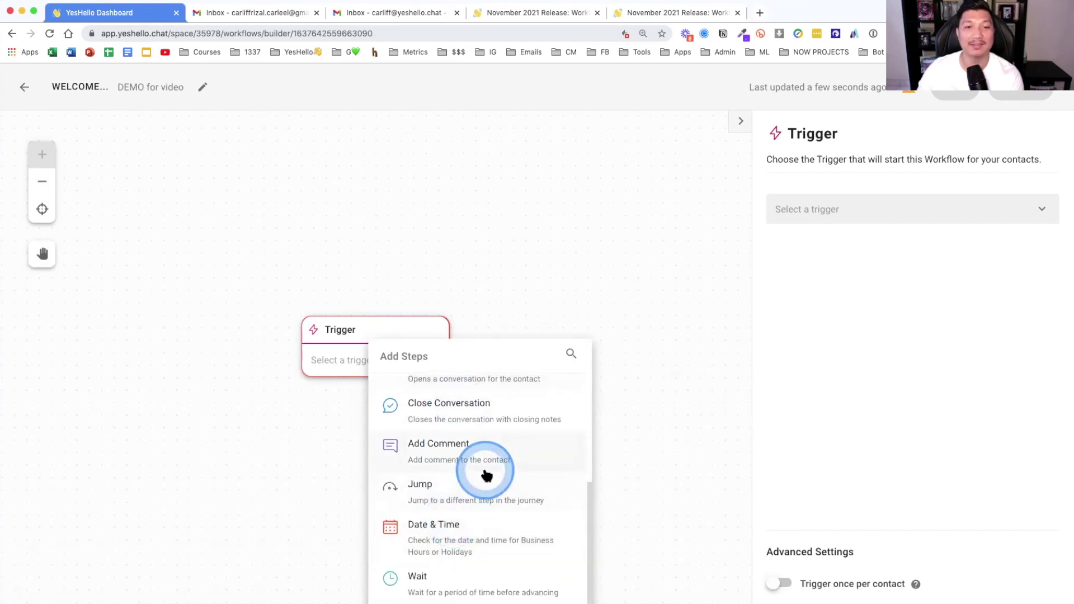
pyautogui.scroll(2, 484, 474)
pyautogui.scroll(12, 486, 474)
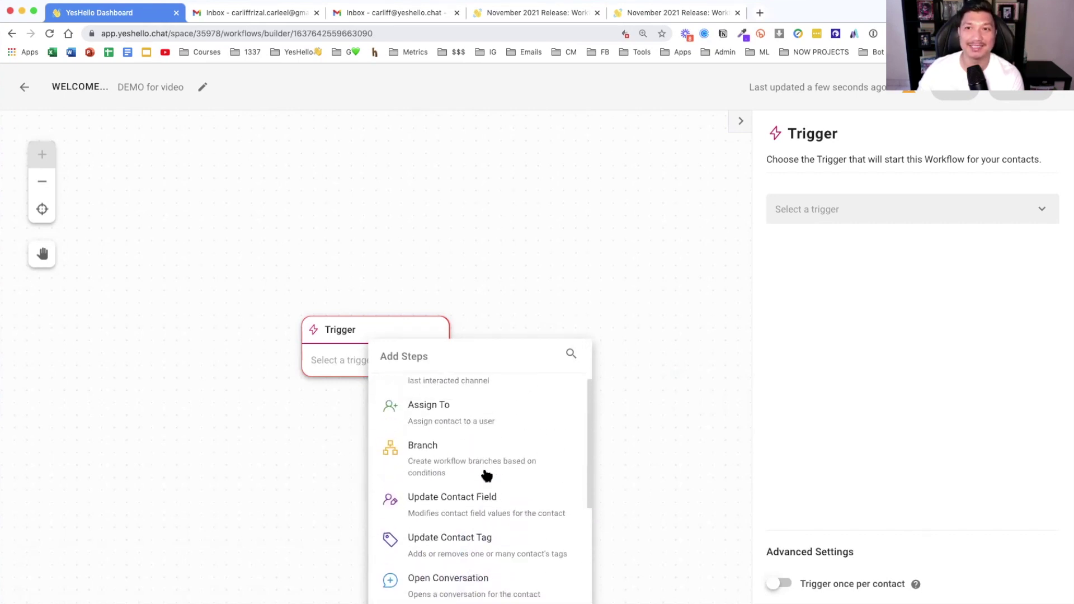
pyautogui.click(621, 434)
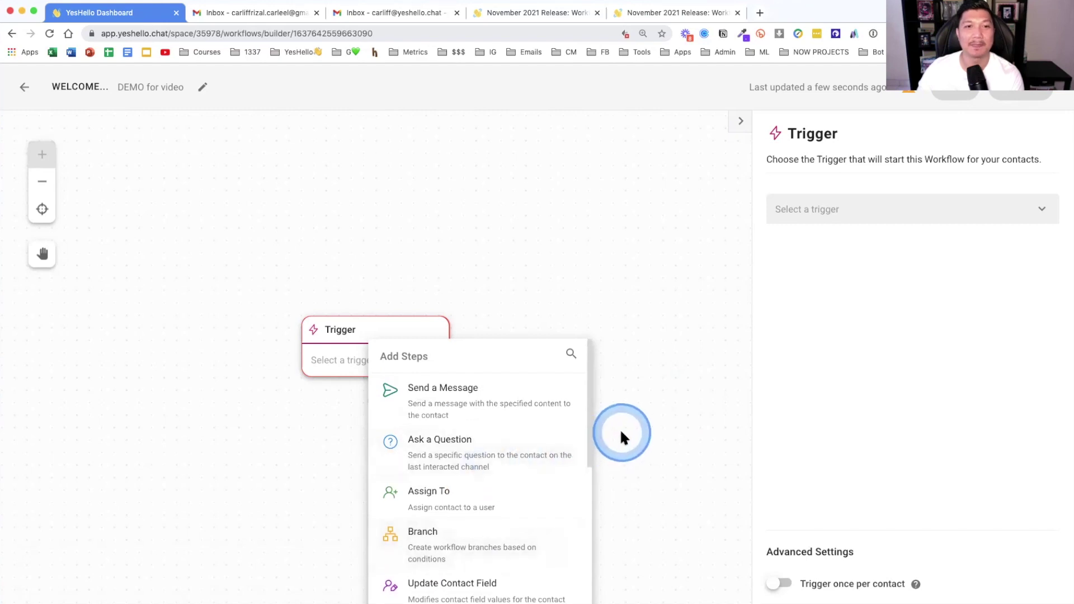
pyautogui.click(413, 338)
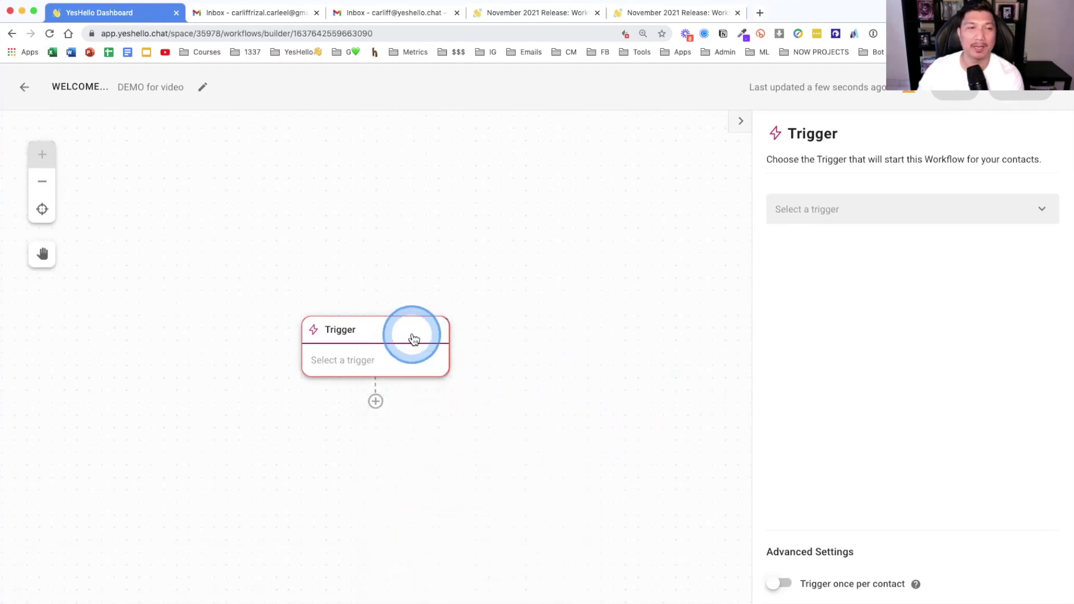
pyautogui.click(371, 356)
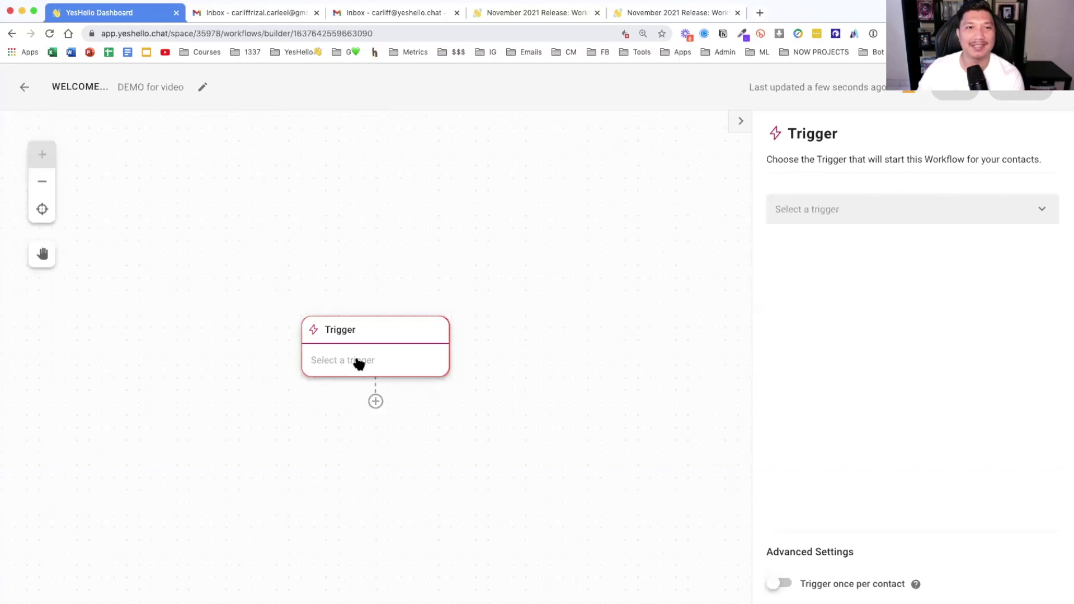
pyautogui.click(352, 322)
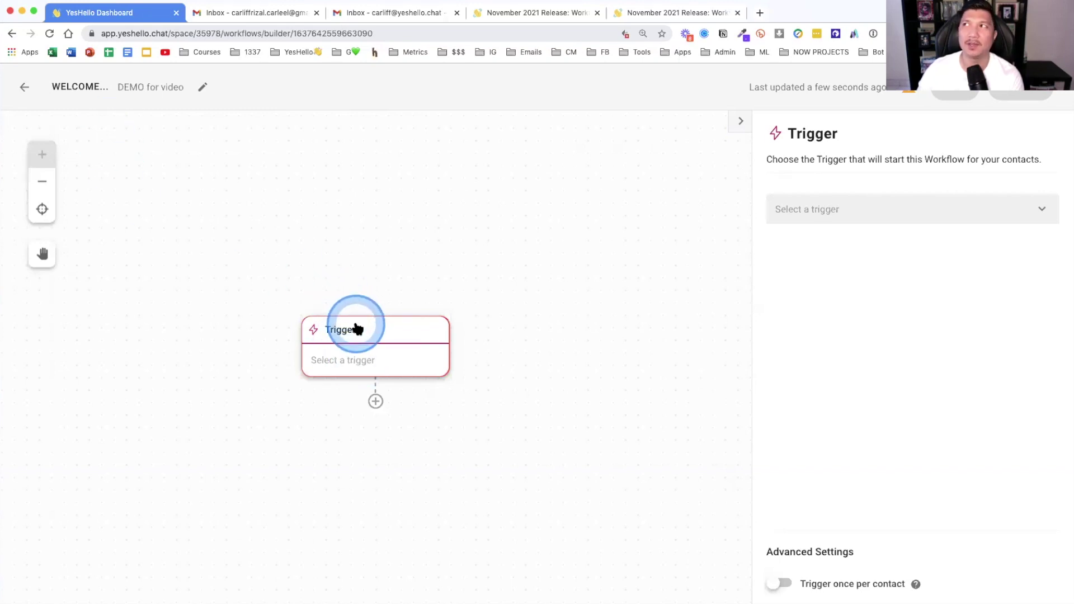
pyautogui.click(356, 328)
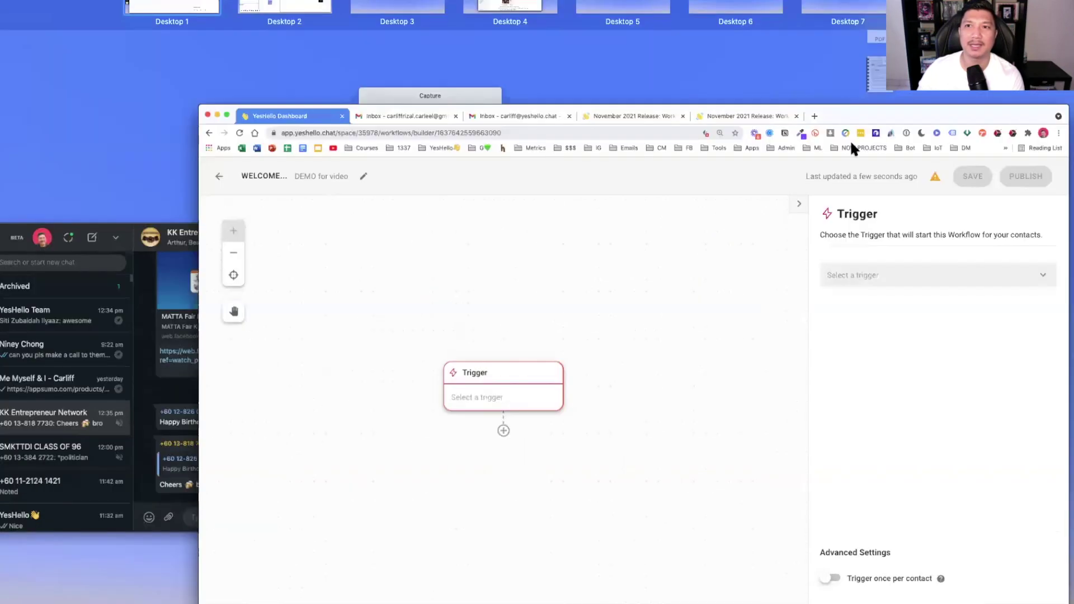
# - Set Conversation Opened as the workflow's trigger
pyautogui.click(818, 230)
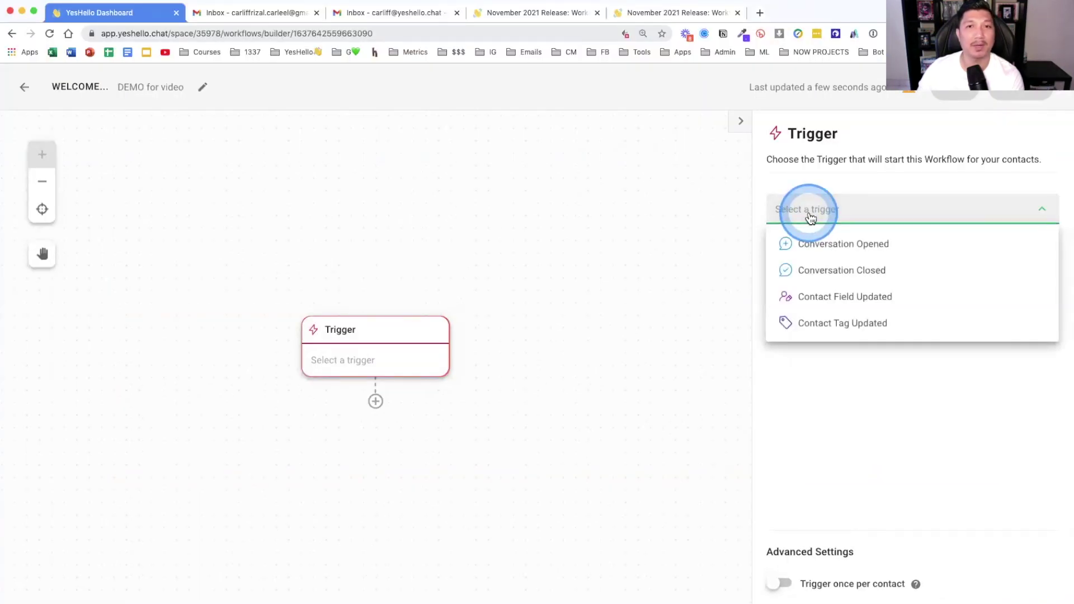
pyautogui.moveTo(810, 216); pyautogui.dragTo(804, 248)
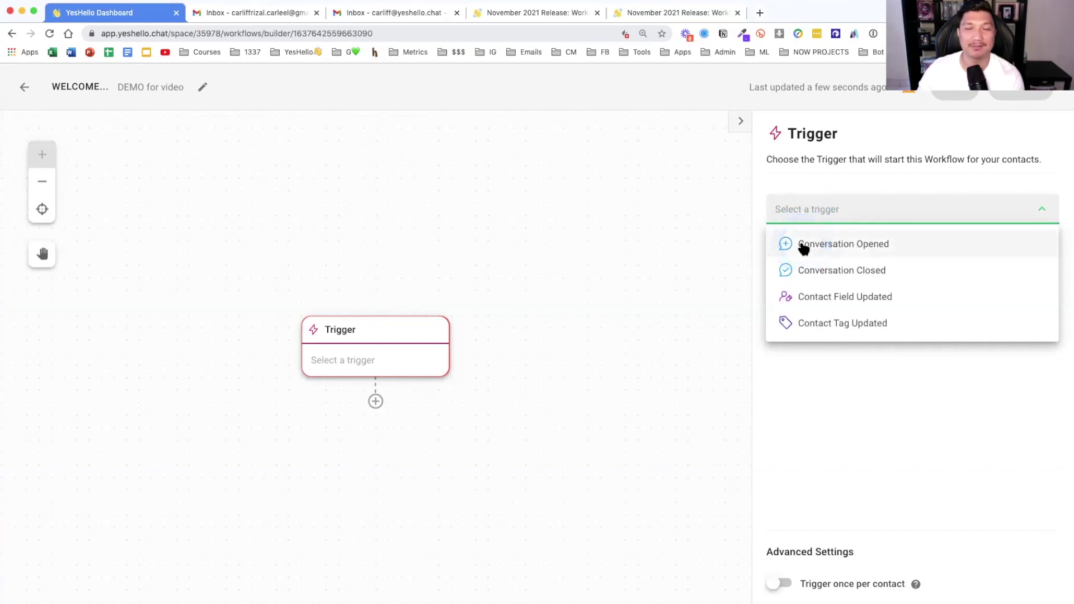
pyautogui.click(802, 274)
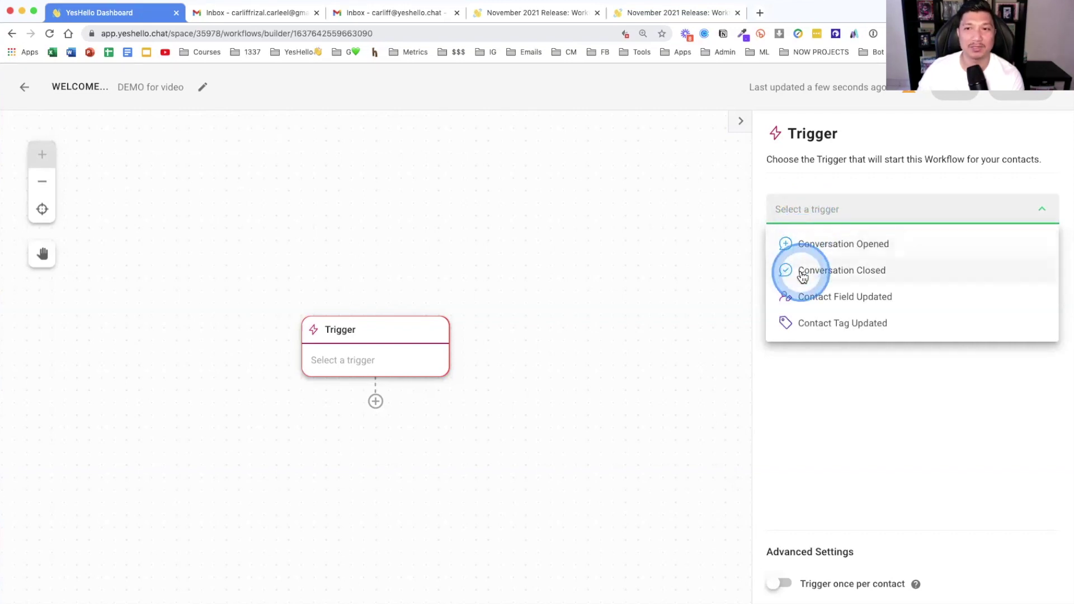
pyautogui.moveTo(803, 277); pyautogui.dragTo(799, 302)
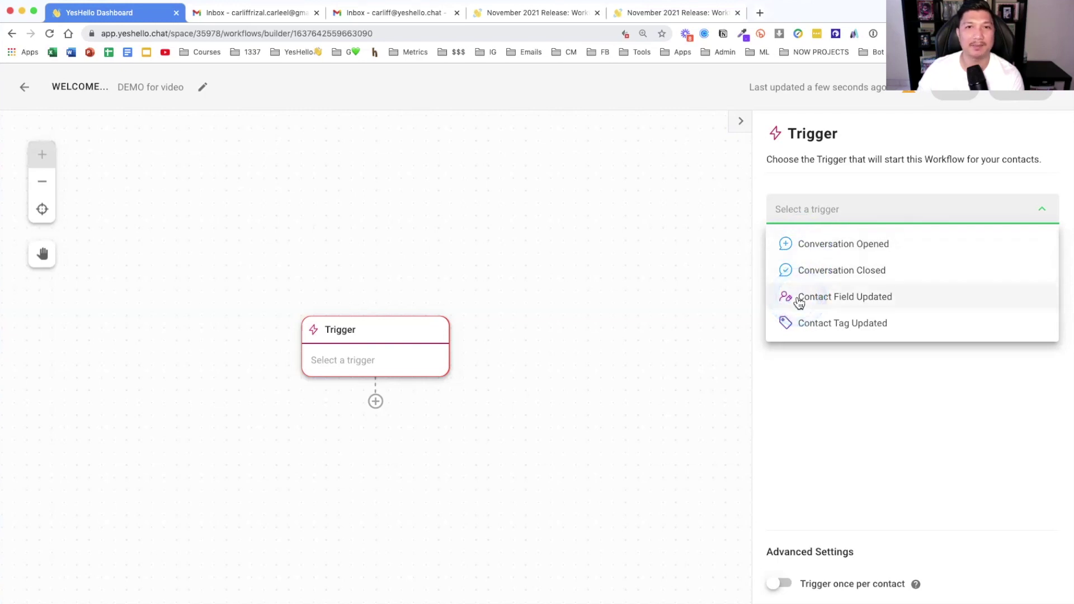
pyautogui.click(810, 324)
pyautogui.moveTo(810, 325); pyautogui.dragTo(816, 313)
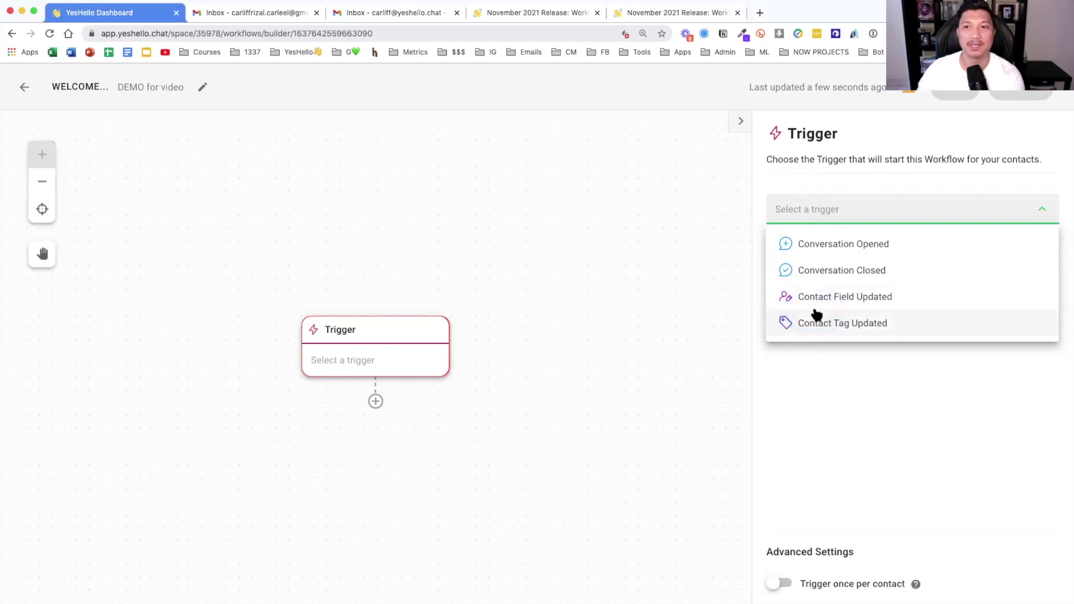
pyautogui.moveTo(816, 314); pyautogui.dragTo(823, 249)
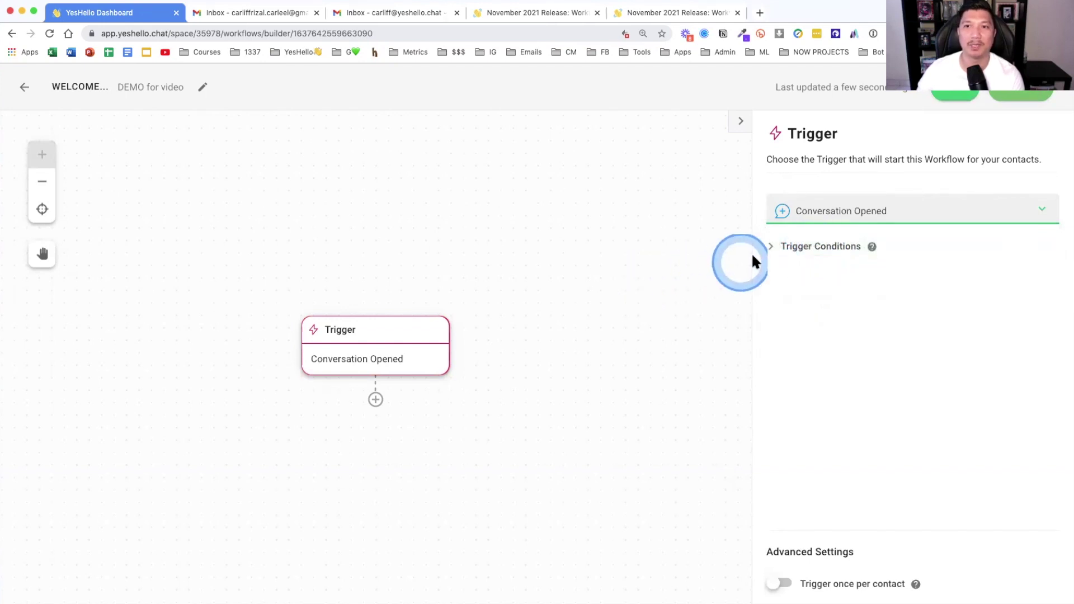
# - Expand Trigger Conditions and try a Source 'is equal to' condition
pyautogui.click(780, 251)
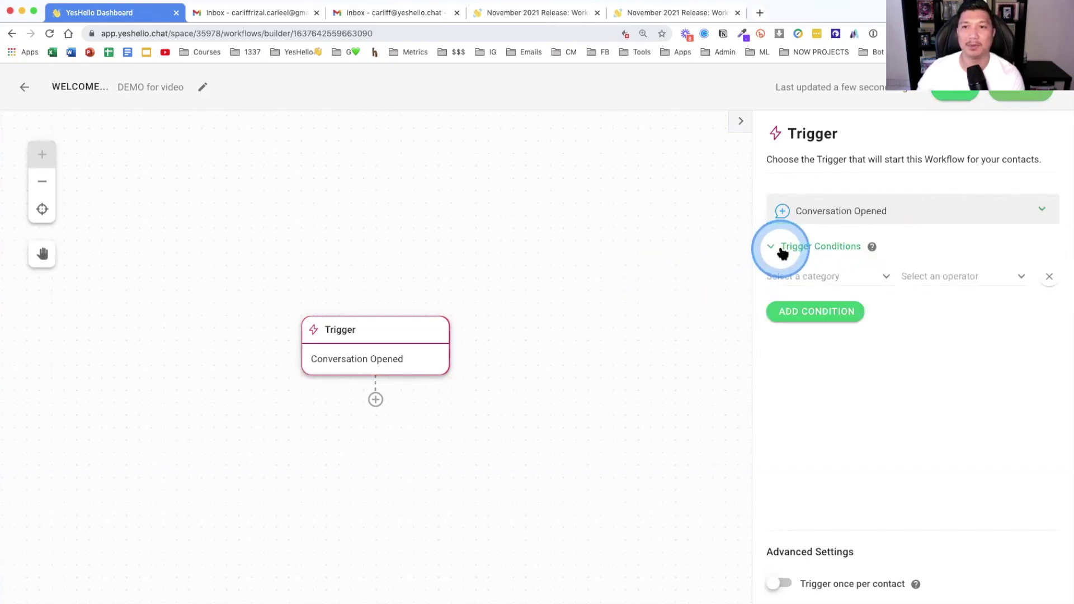
pyautogui.moveTo(873, 248)
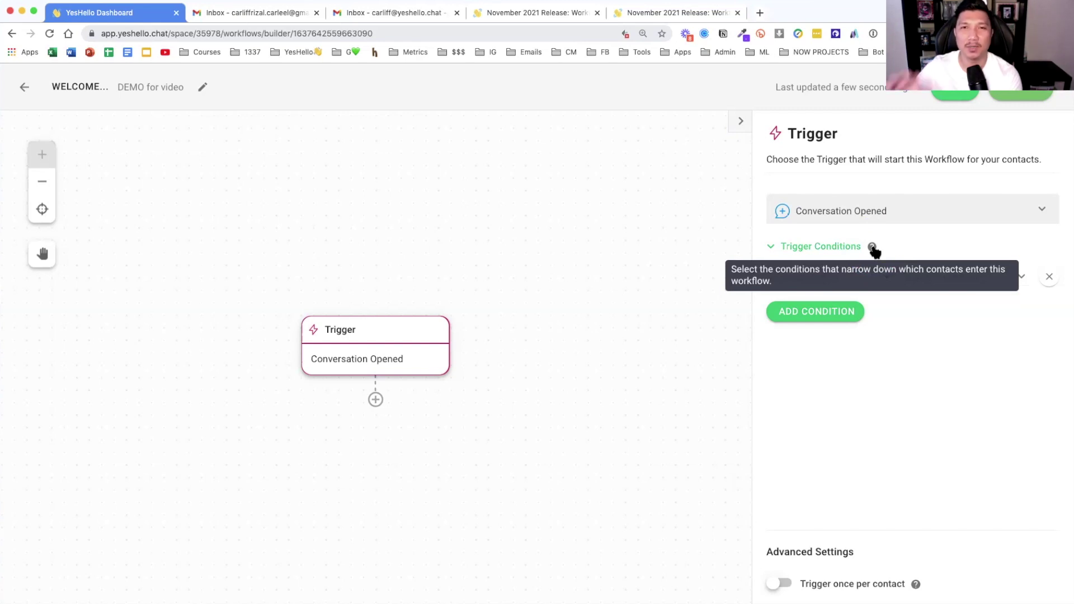
pyautogui.click(873, 250)
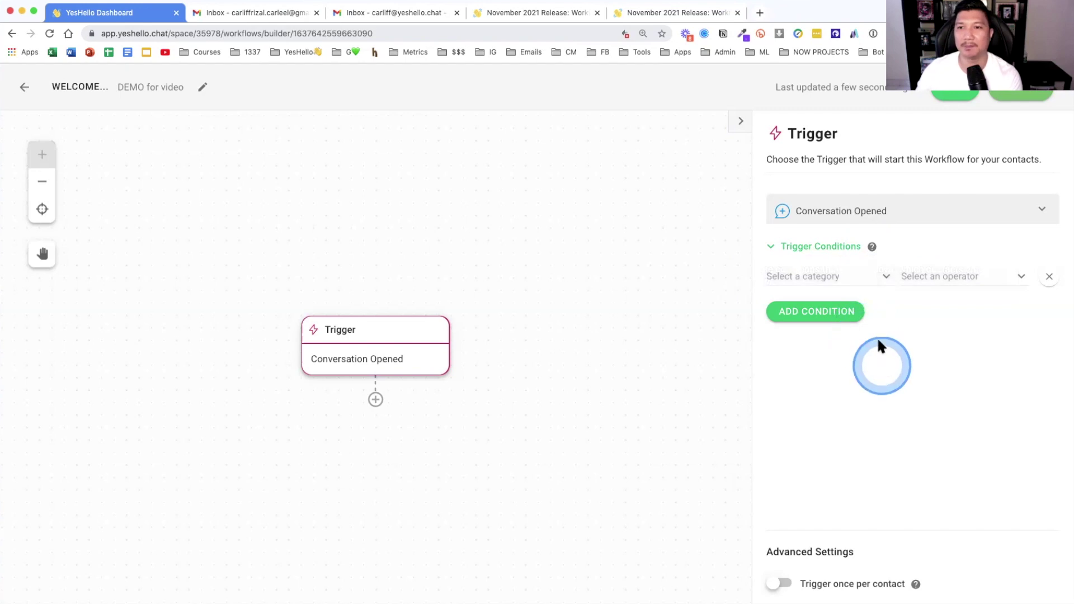
pyautogui.click(843, 277)
pyautogui.click(818, 301)
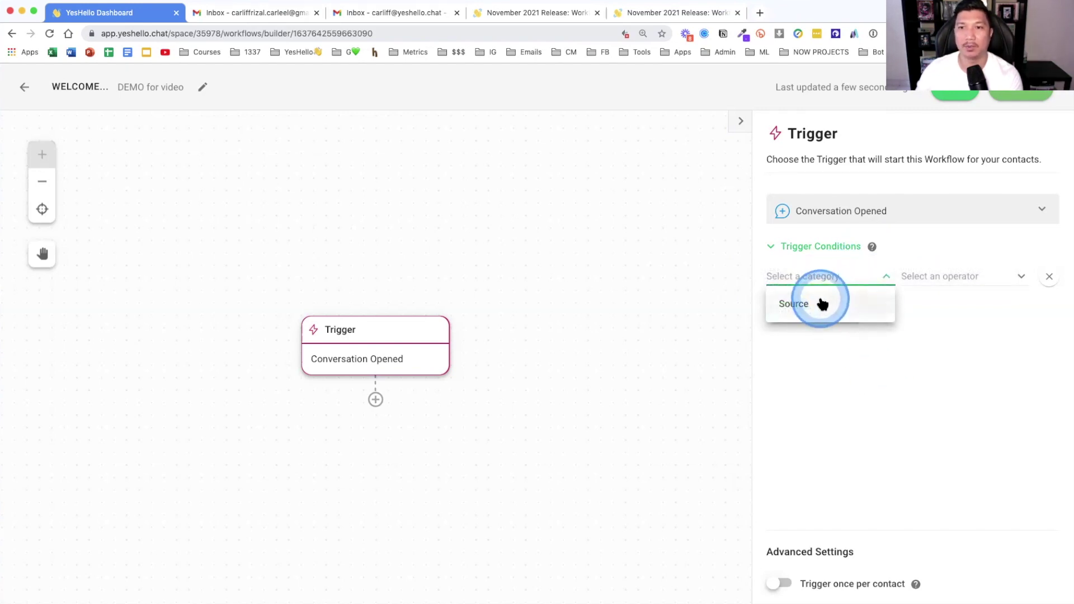
pyautogui.click(939, 280)
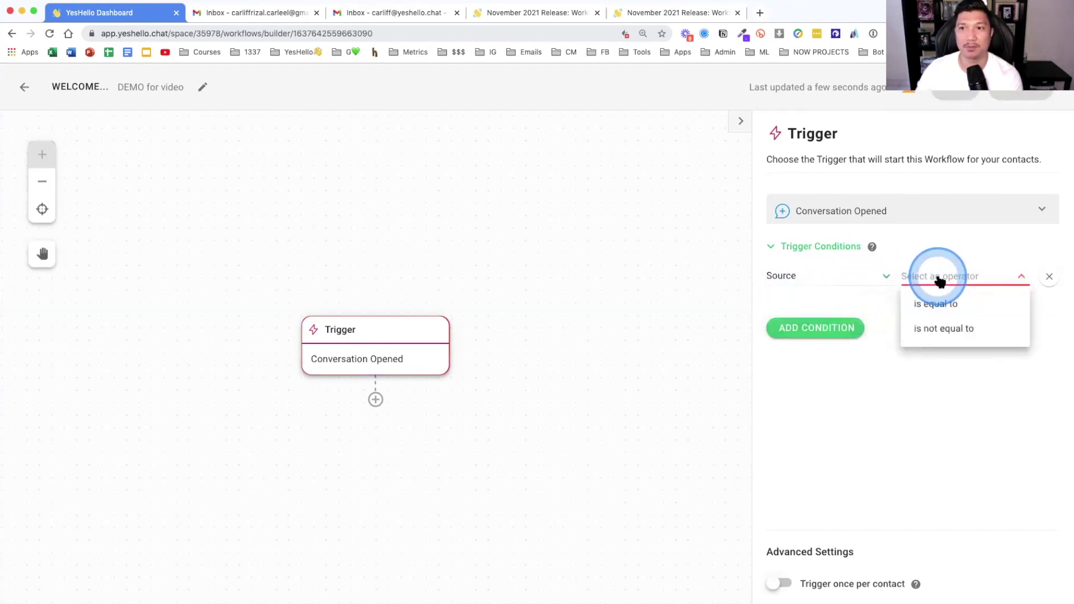
pyautogui.click(962, 305)
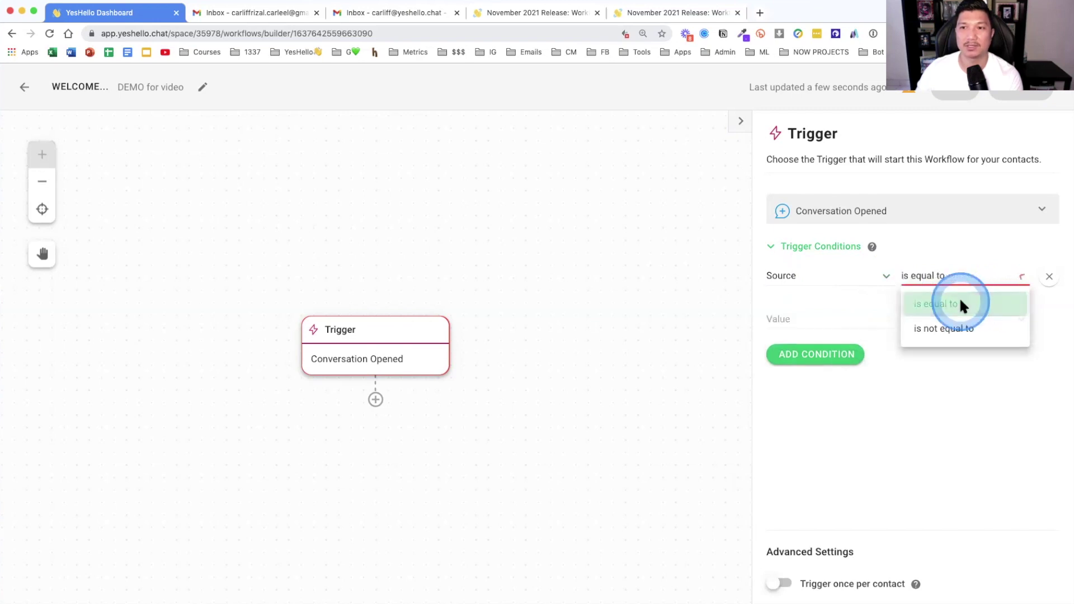
pyautogui.click(894, 316)
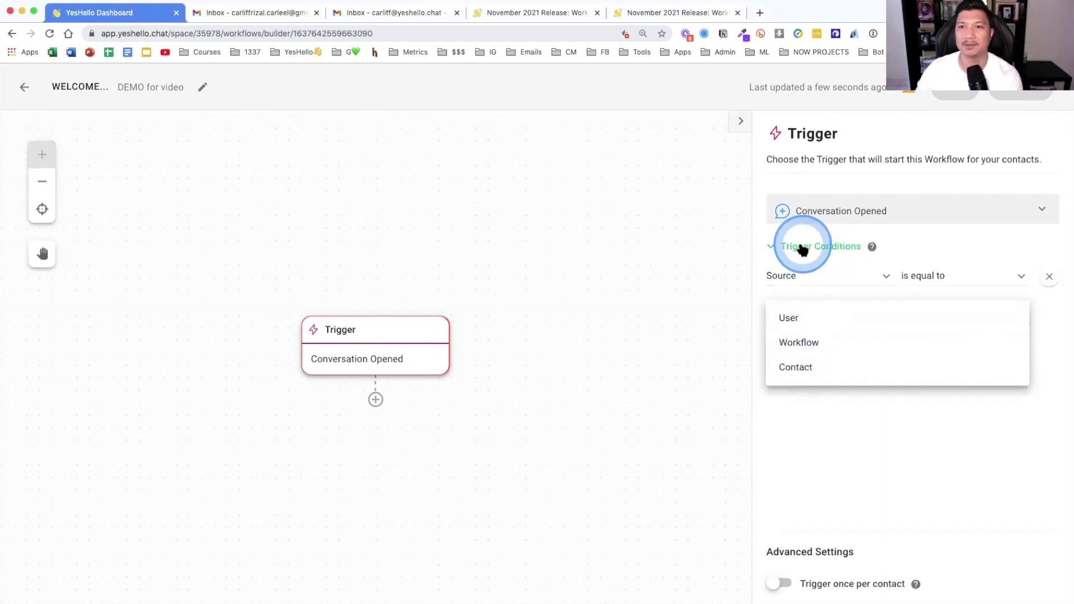
# - Remove all trigger condition rows and add a Send a Message step after the trigger
pyautogui.click(1048, 280)
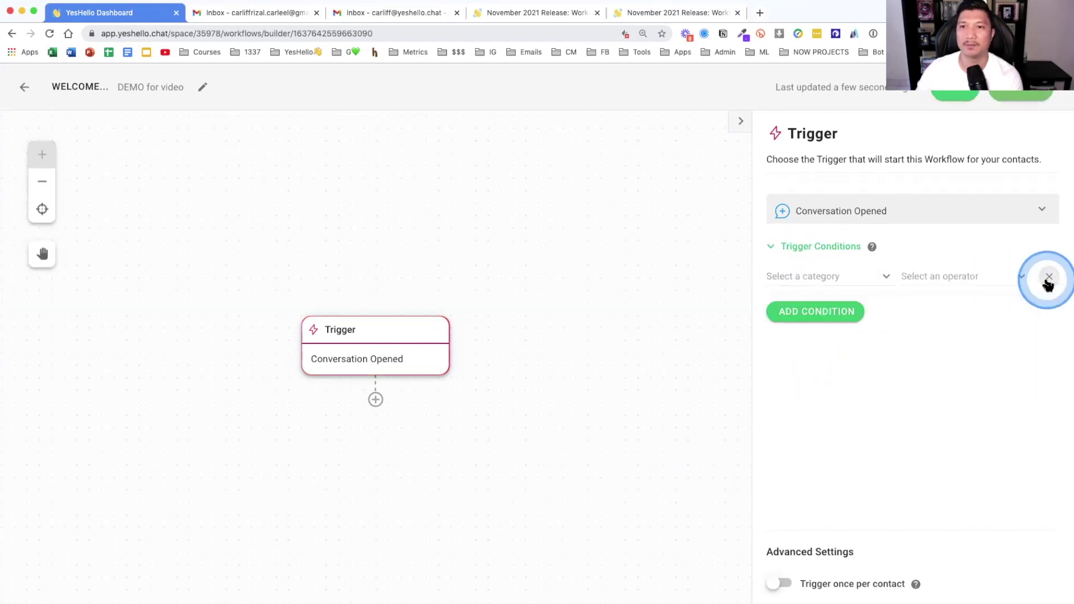
pyautogui.click(808, 311)
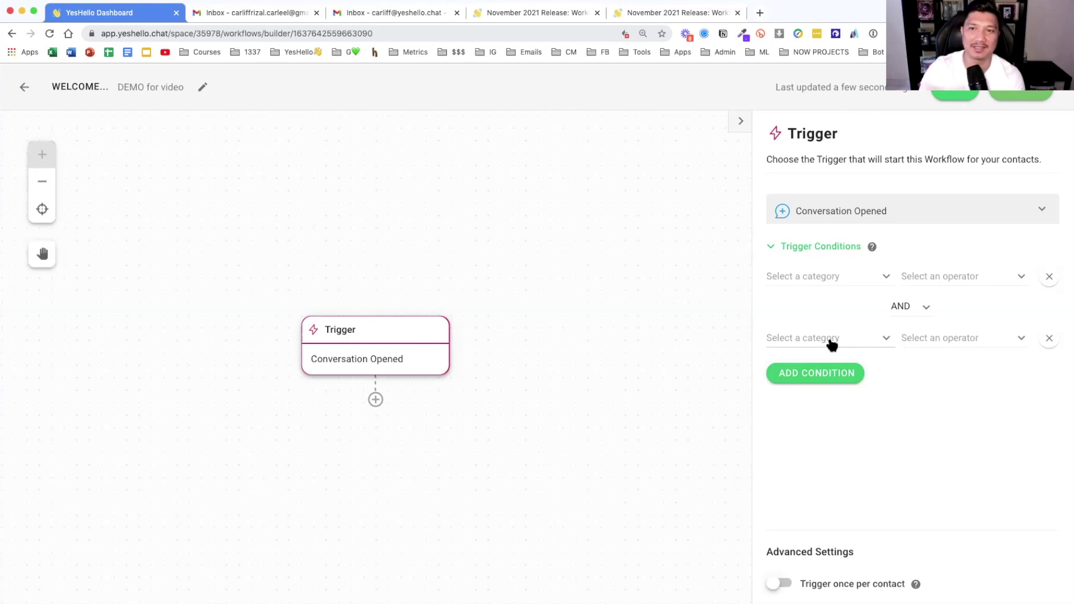
pyautogui.click(1049, 276)
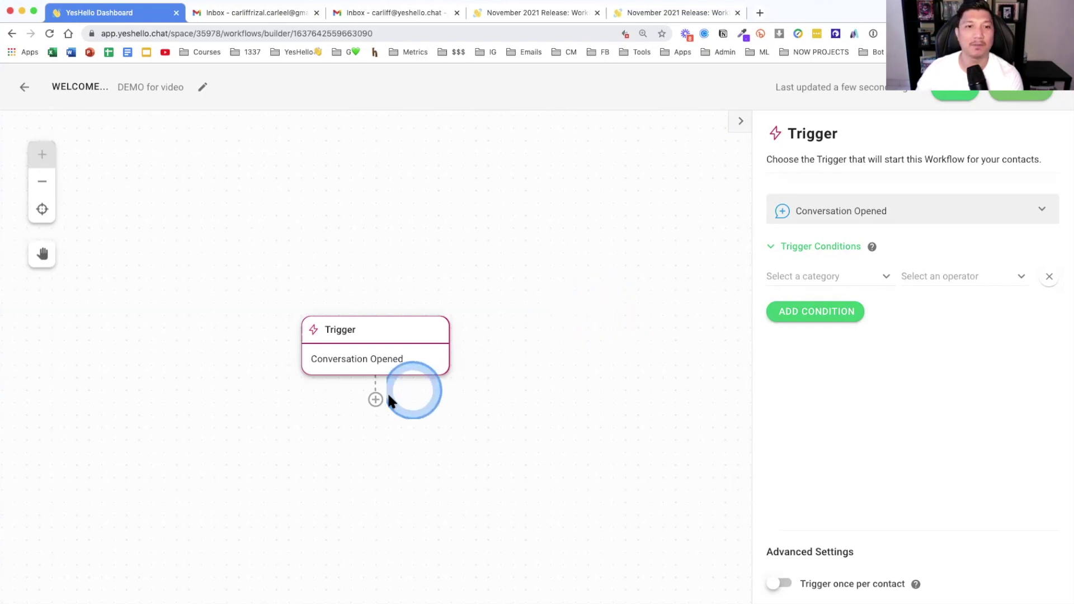
pyautogui.click(373, 401)
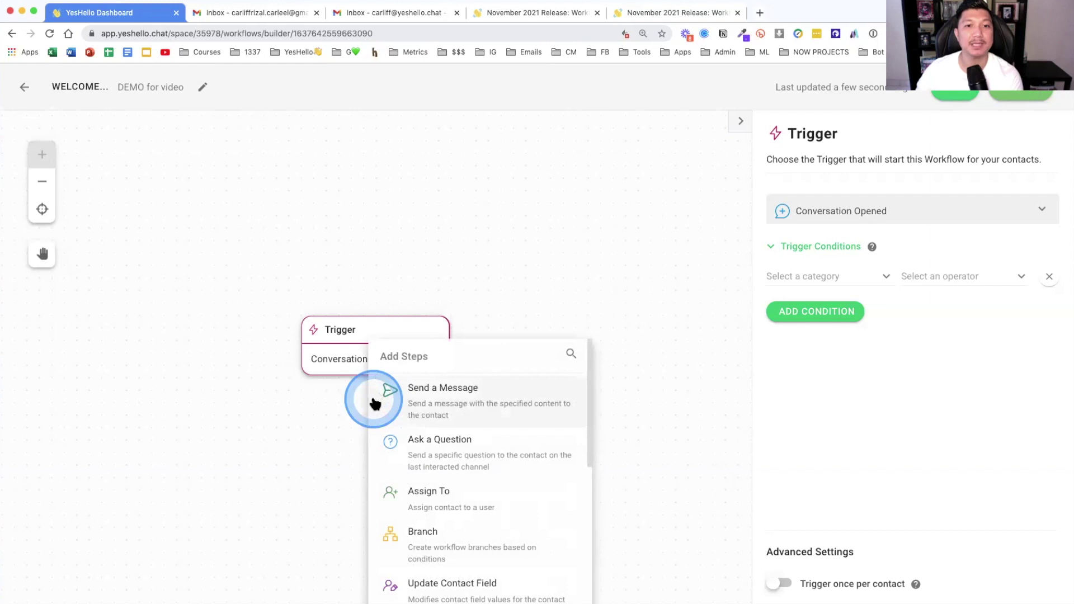
pyautogui.click(438, 391)
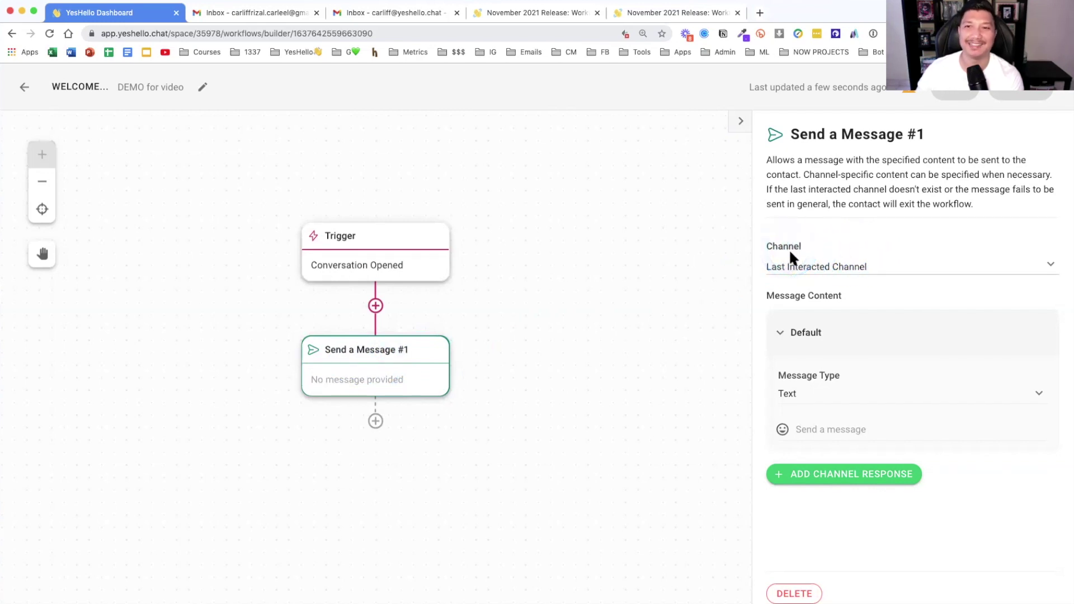
# - Set the Send a Message #1 channel to Chat API WhatsApp
pyautogui.click(802, 269)
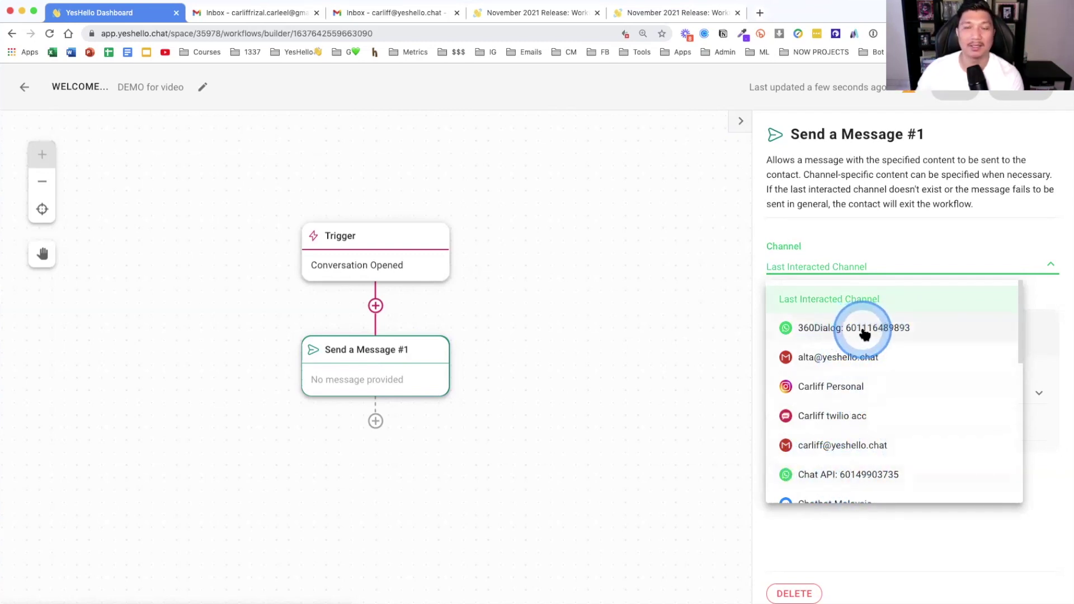
pyautogui.click(864, 332)
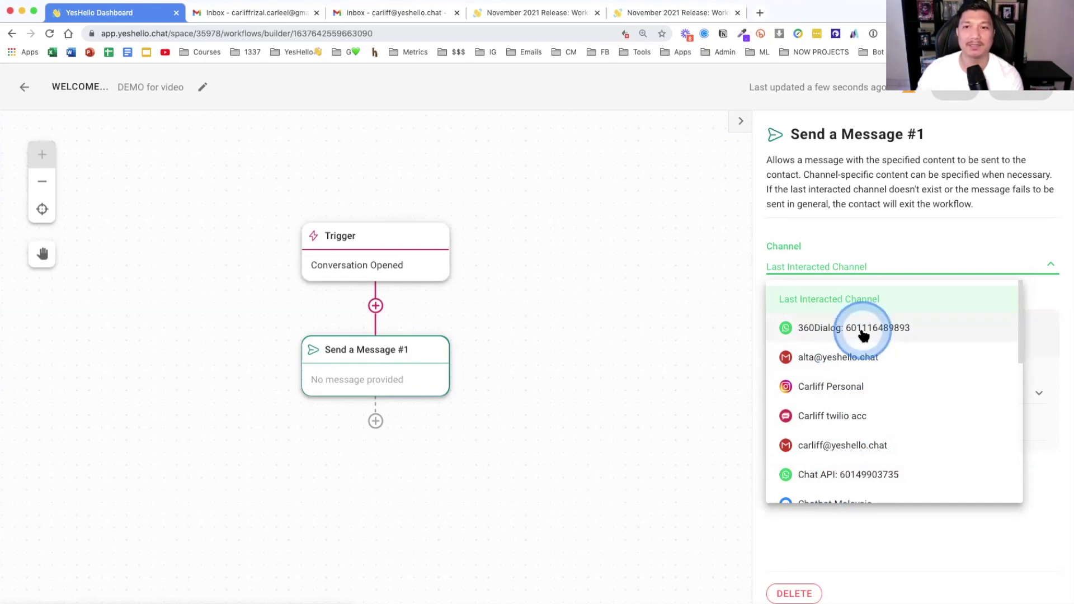
pyautogui.click(862, 386)
pyautogui.scroll(-2, 862, 386)
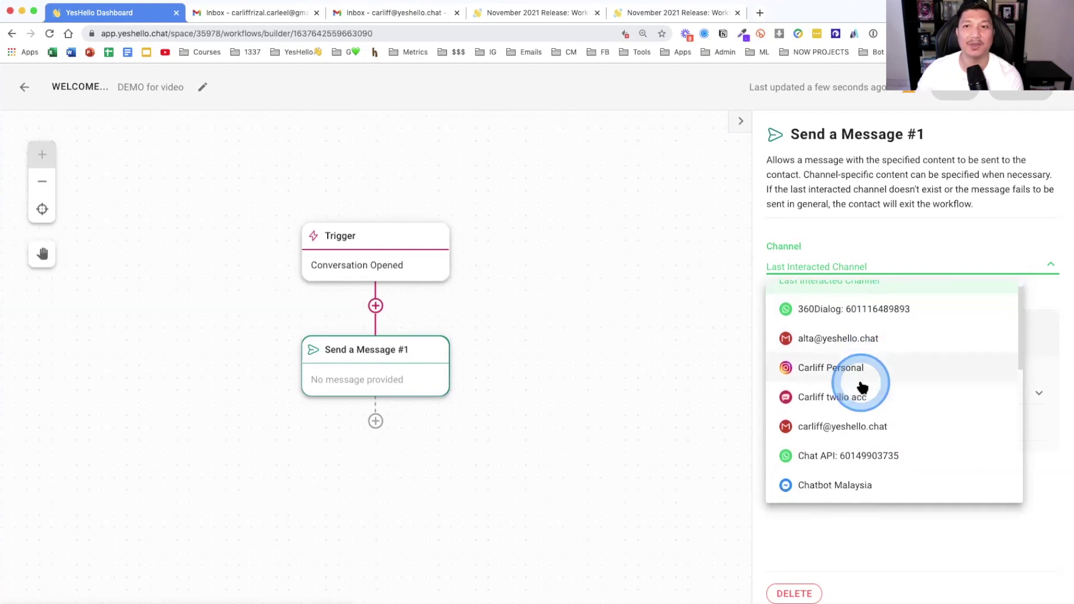
pyautogui.scroll(2, 862, 387)
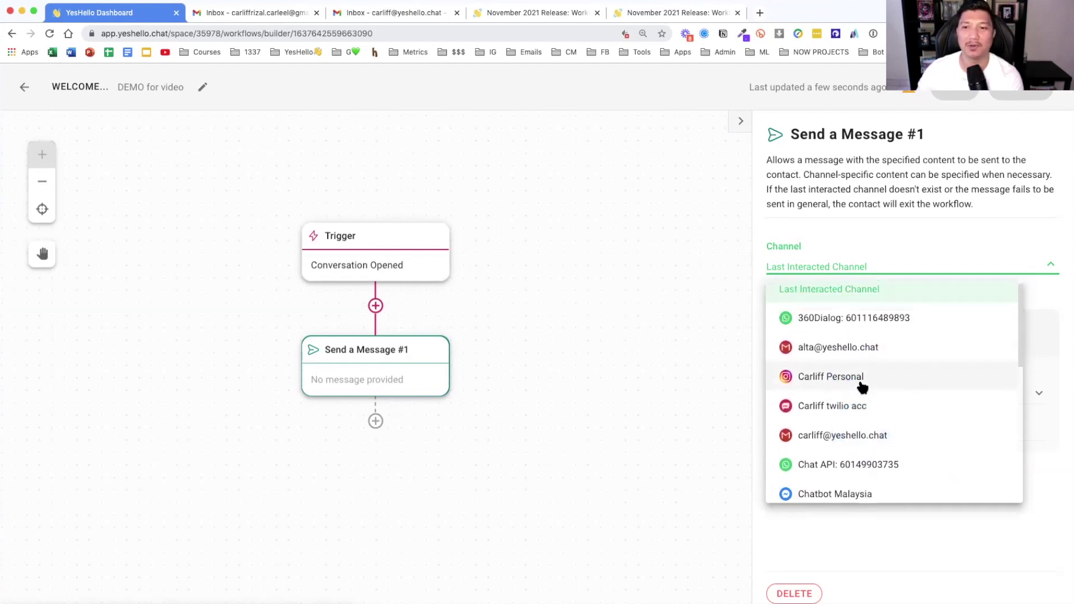
pyautogui.click(832, 474)
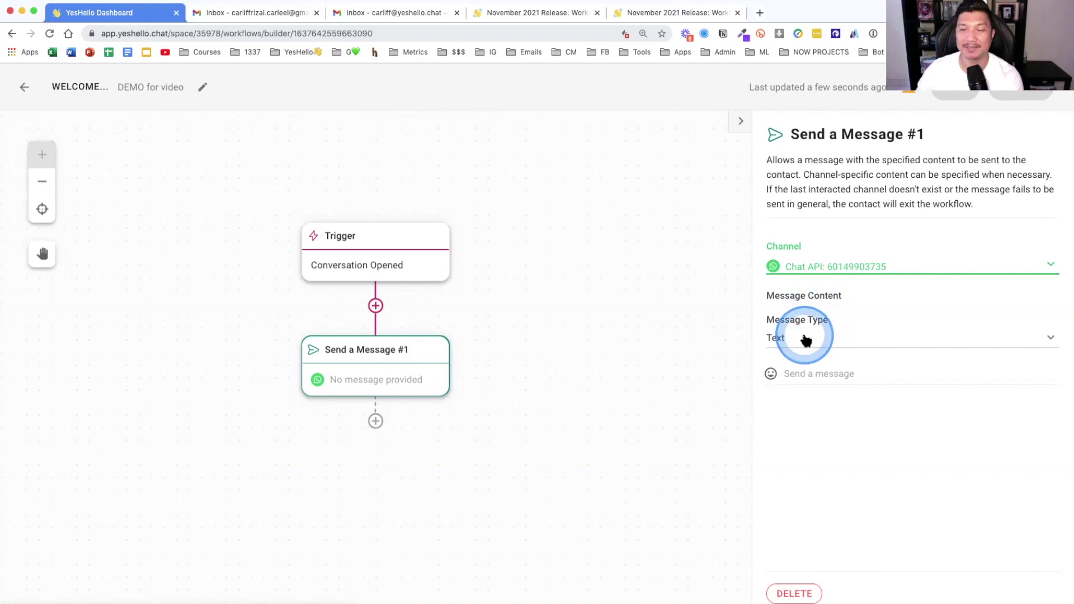
# - Write a 'Hi' greeting that introduces the sender by name, then save the workflow
pyautogui.click(808, 373)
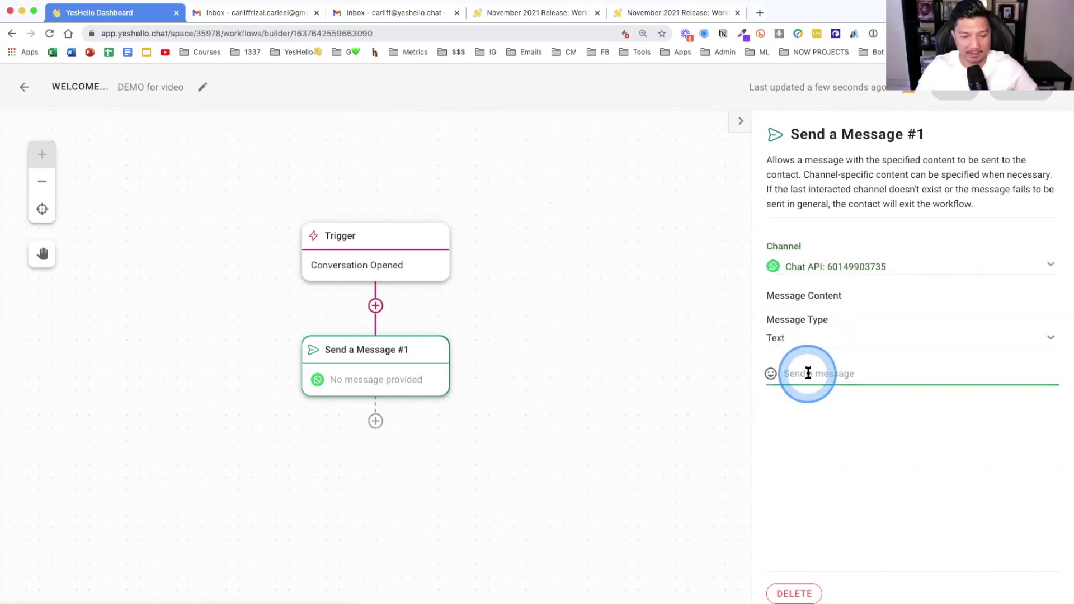
pyautogui.write('Hi there')
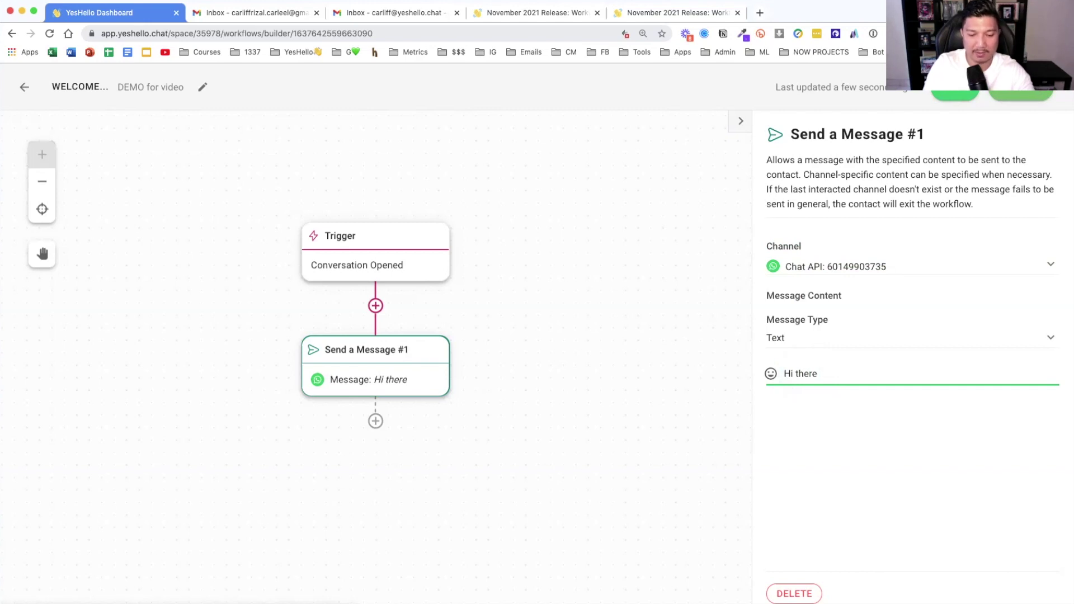
pyautogui.click(808, 374)
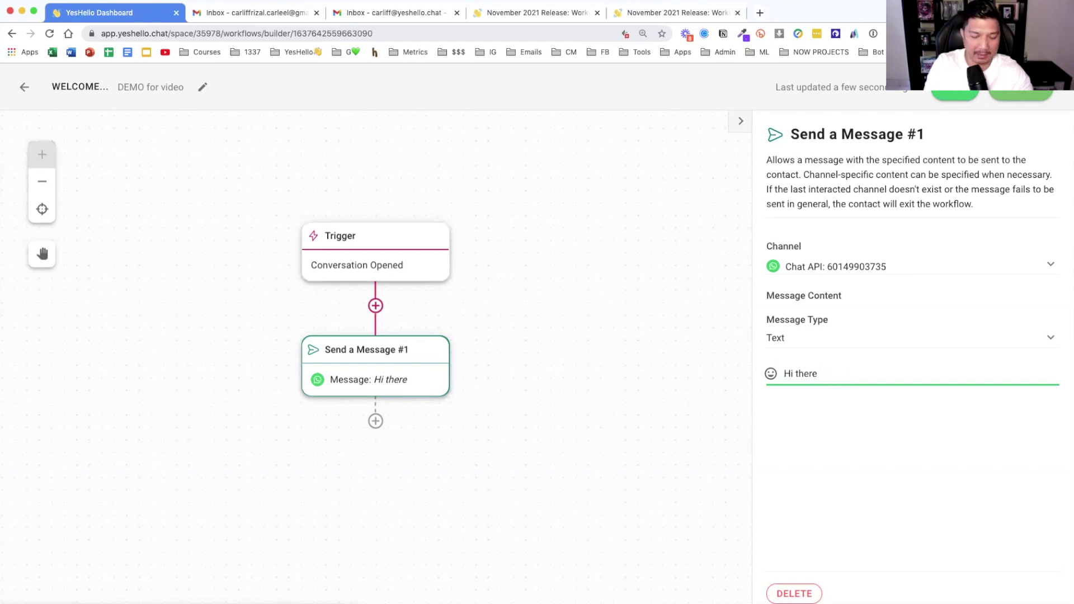
pyautogui.write('my name ')
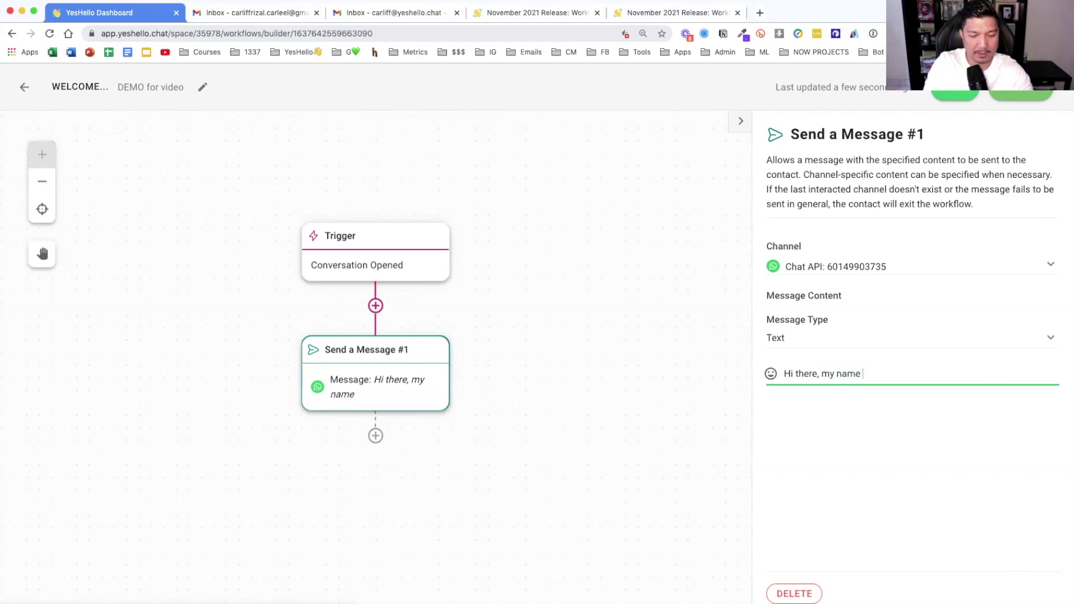
pyautogui.write('is Carliff')
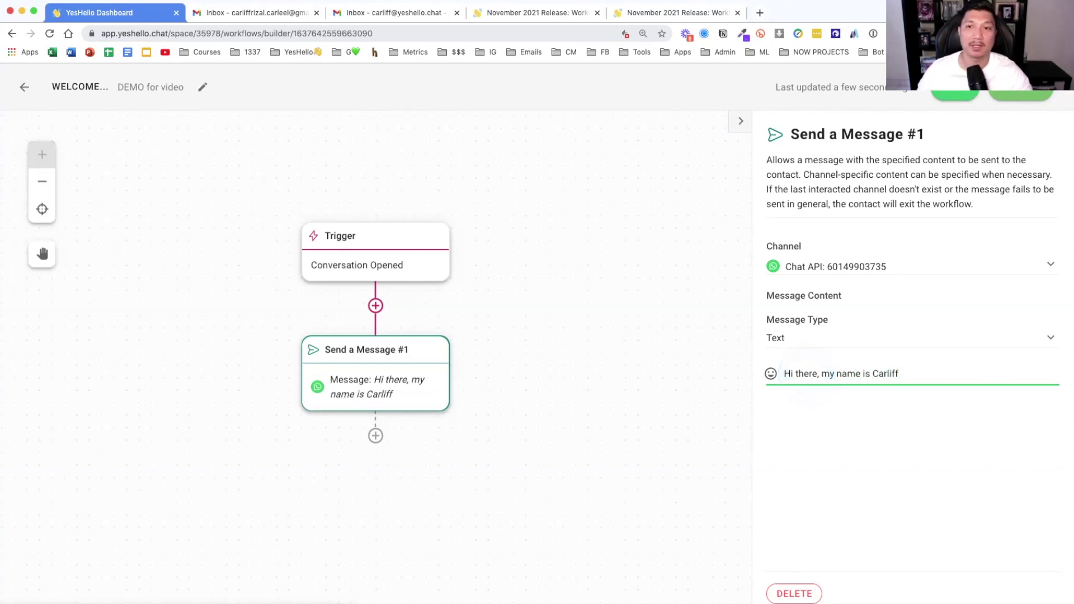
pyautogui.click(811, 374)
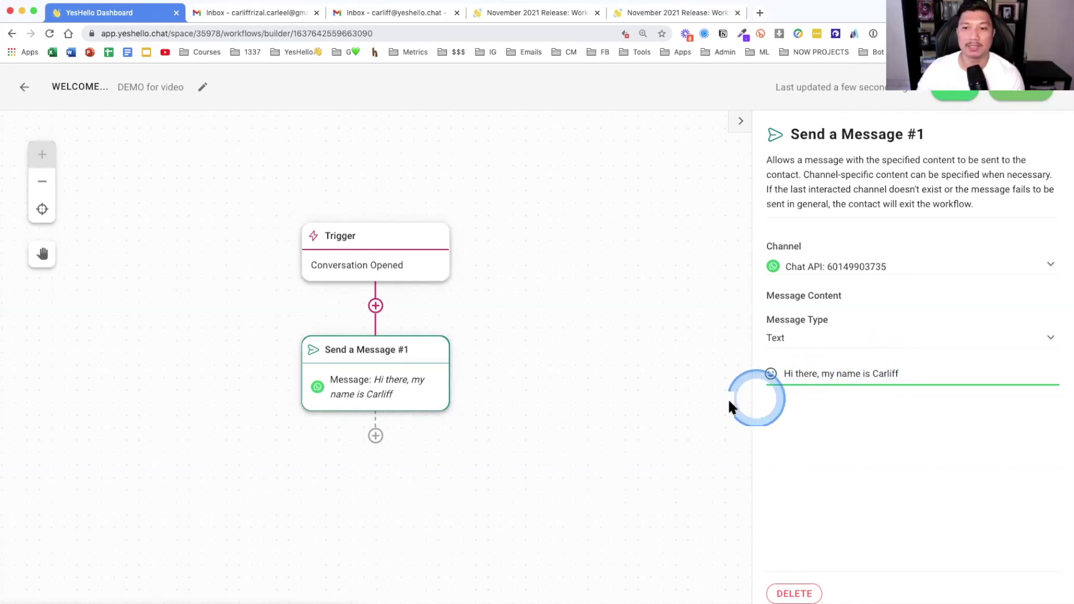
pyautogui.click(952, 94)
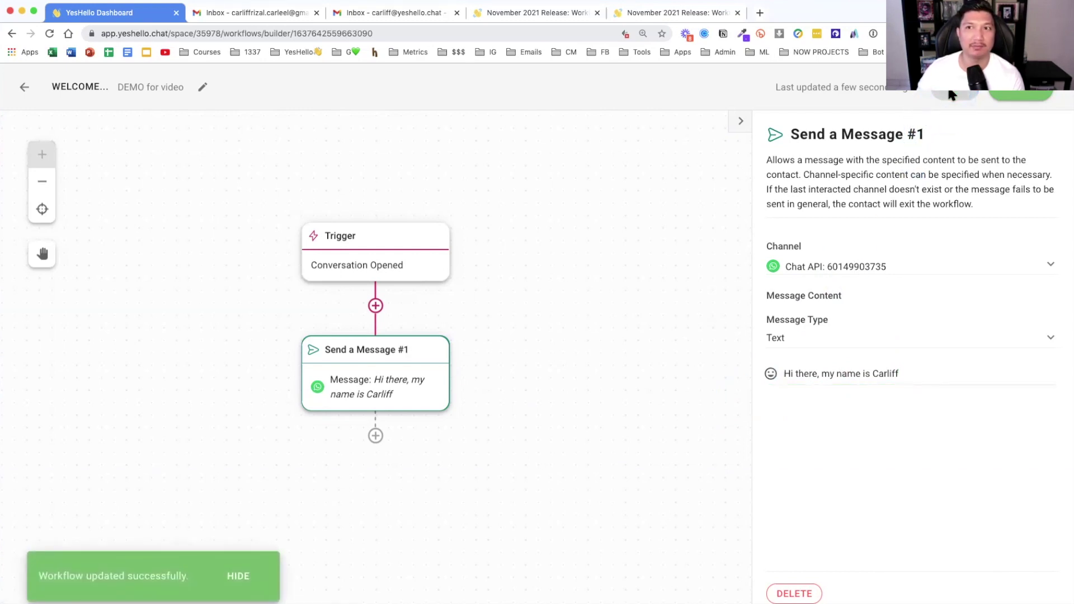
# - Add an Ask a Question step asking 'Are you a VIP?' as Multiple Choice with YES and NO
pyautogui.click(375, 436)
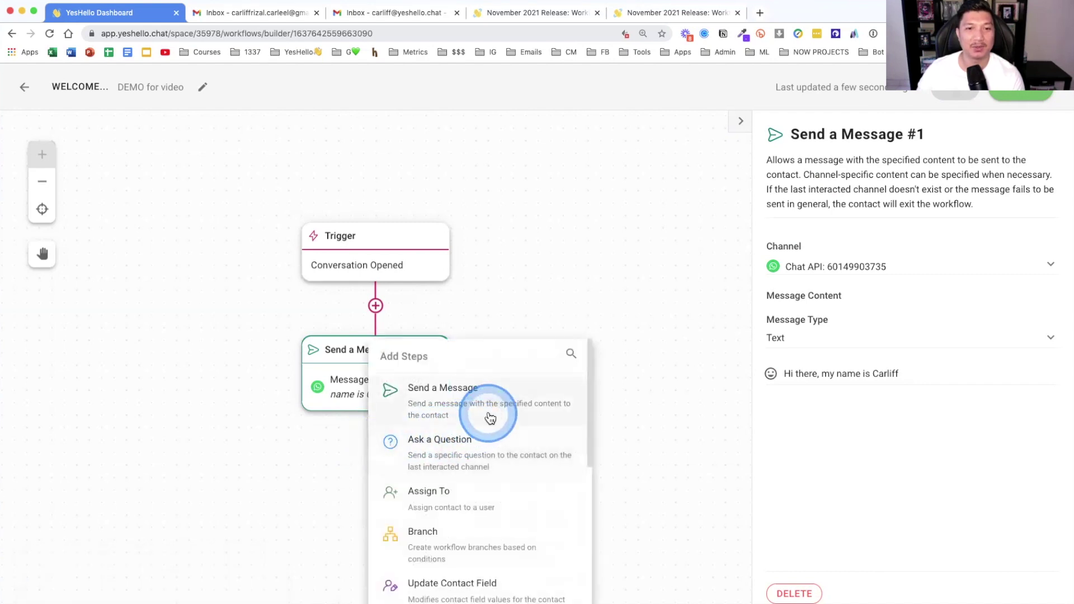
pyautogui.click(498, 460)
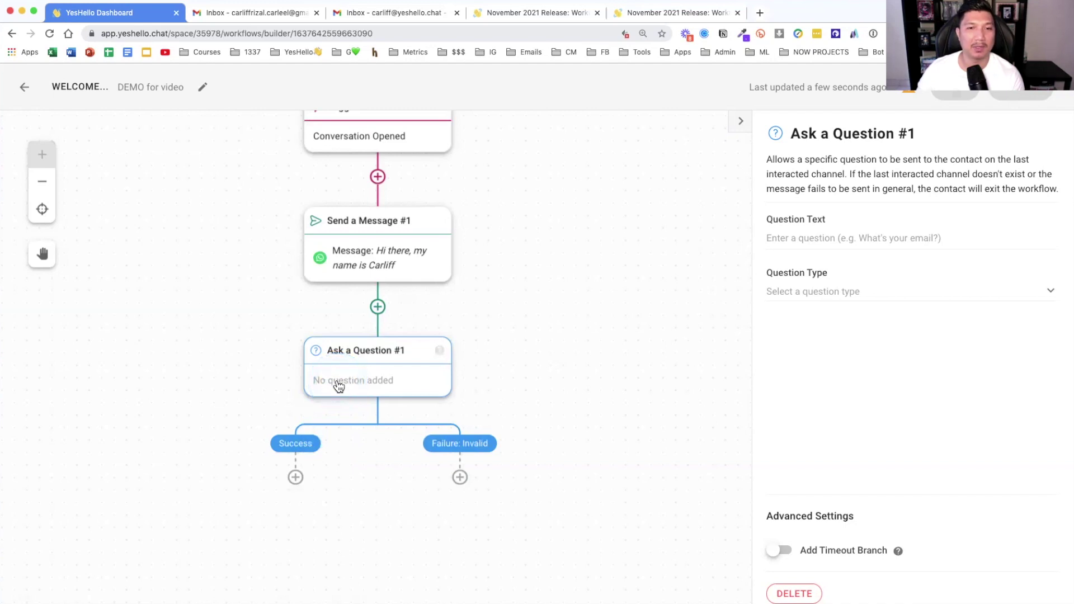
pyautogui.click(811, 229)
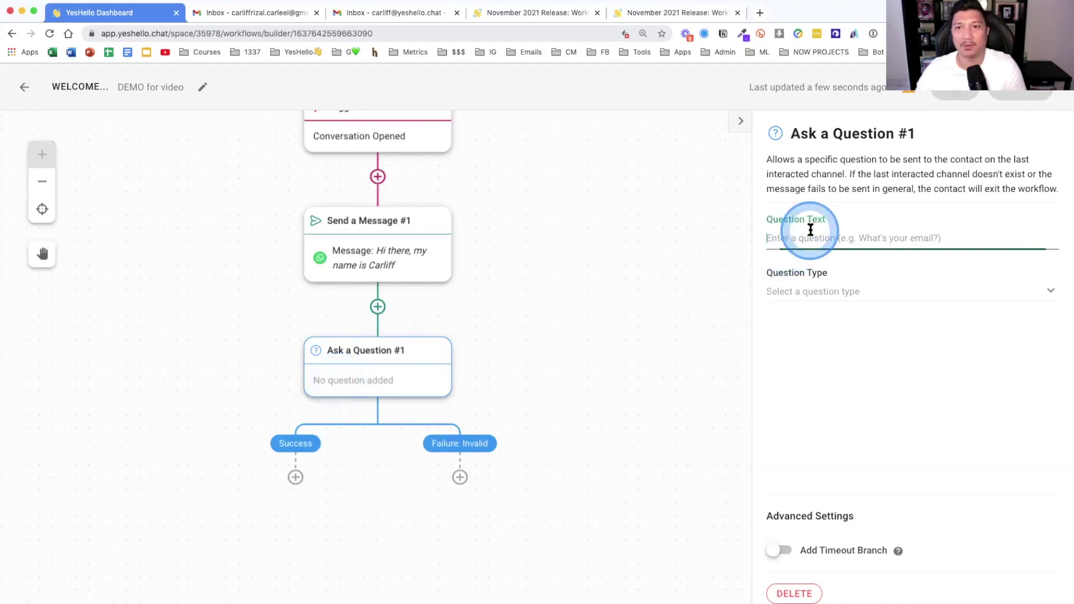
pyautogui.write('Are you ')
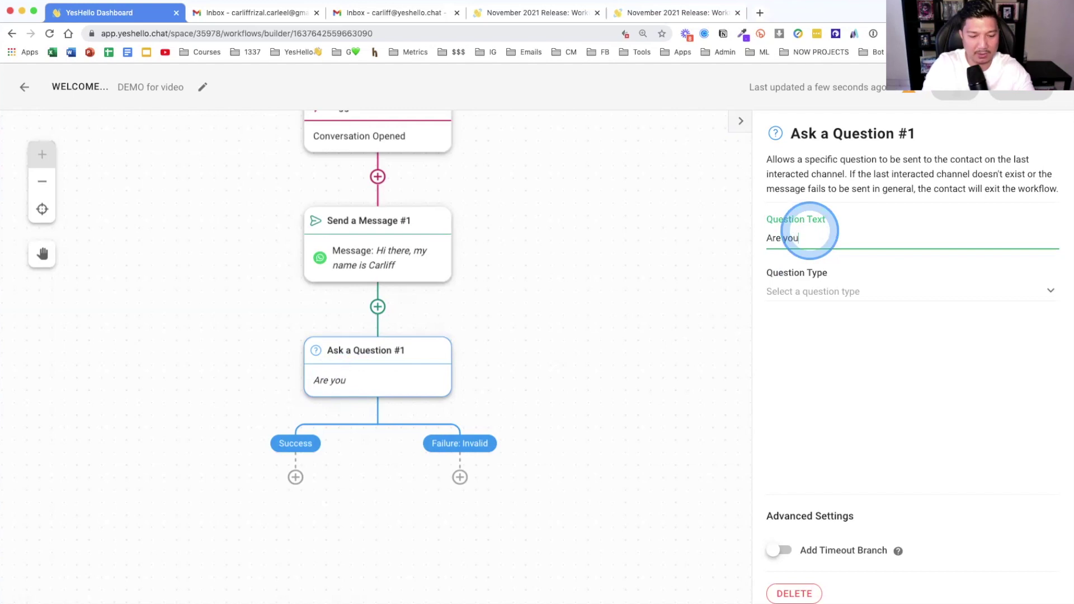
pyautogui.write('a VIP?')
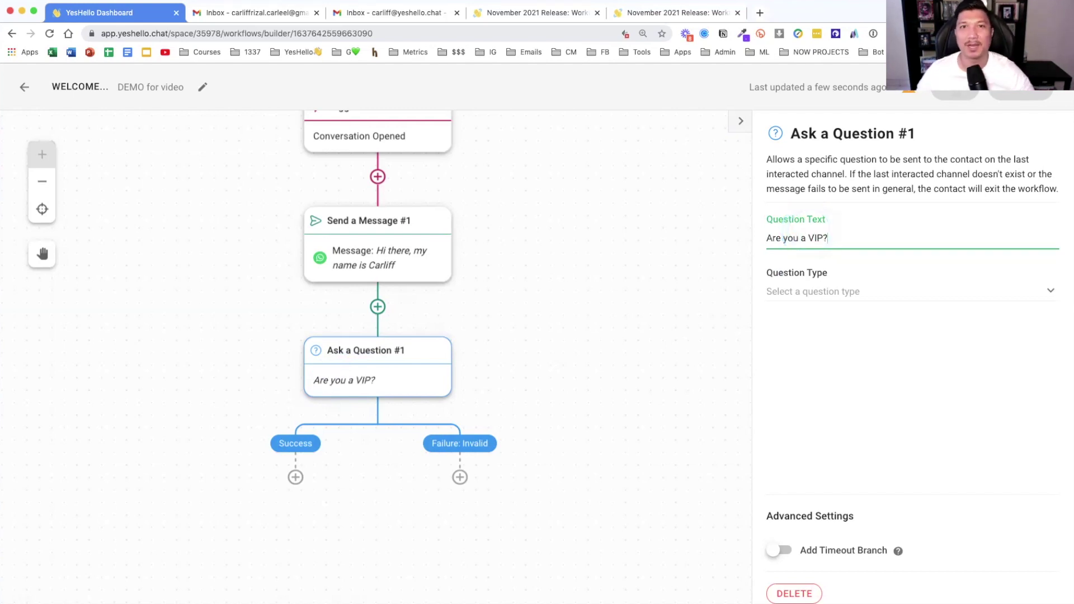
pyautogui.click(837, 294)
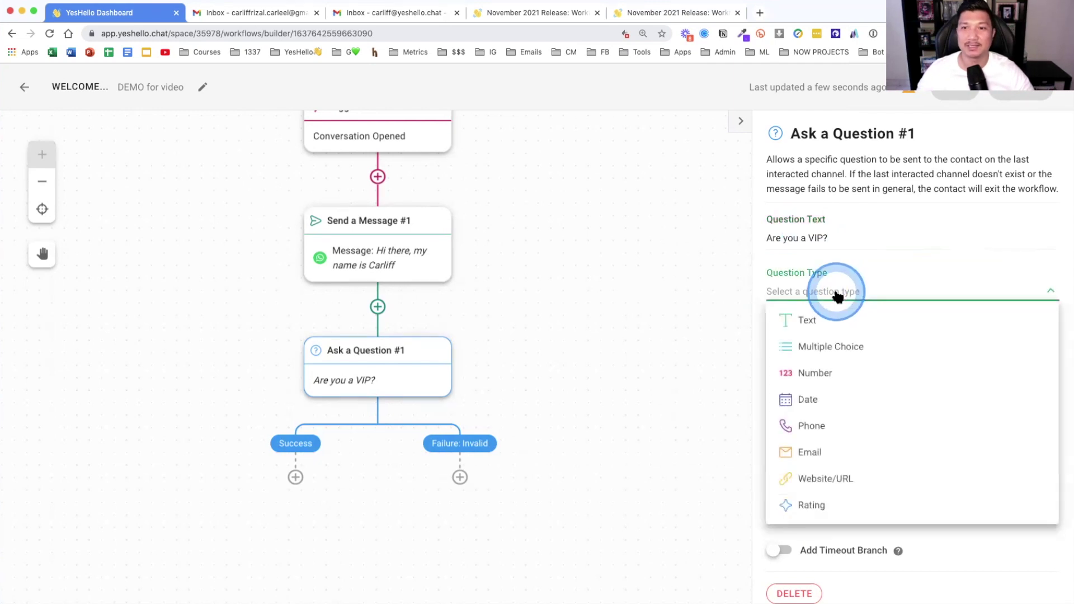
pyautogui.click(852, 348)
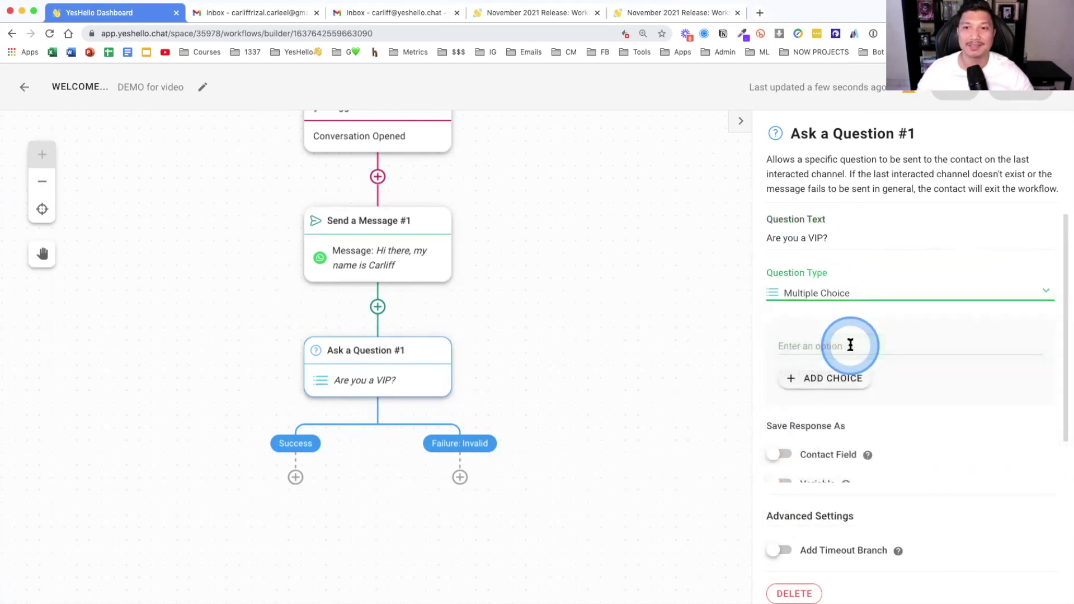
pyautogui.click(840, 344)
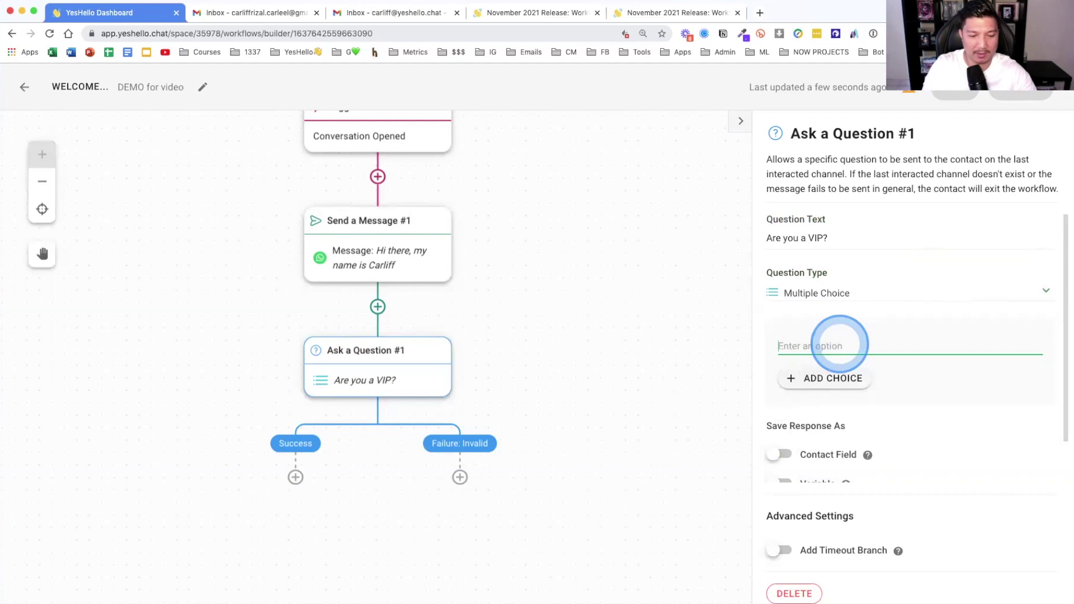
pyautogui.click(830, 378)
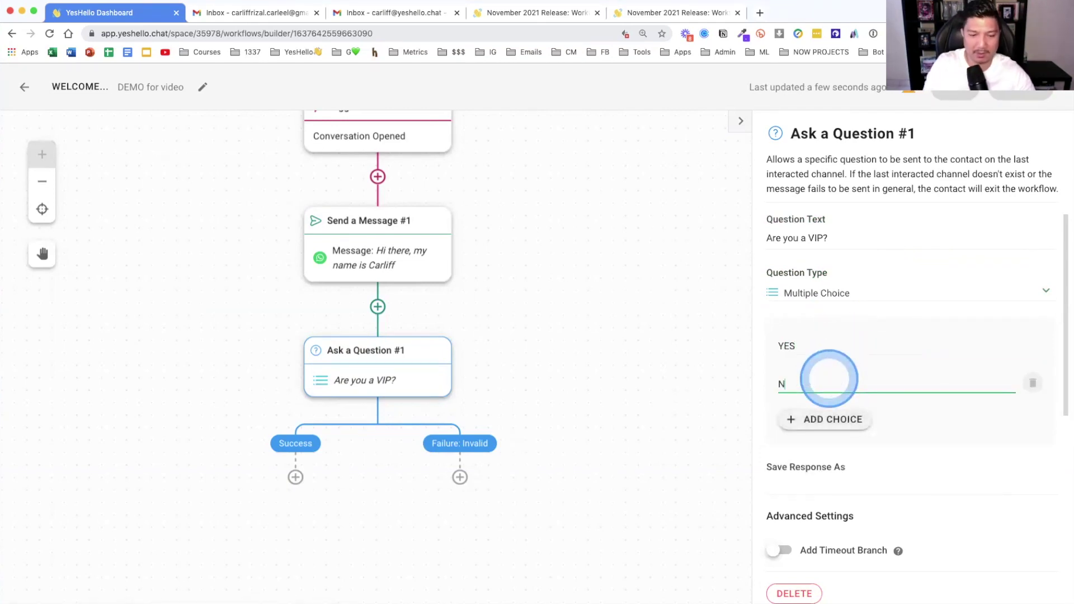
pyautogui.scroll(-3, 828, 380)
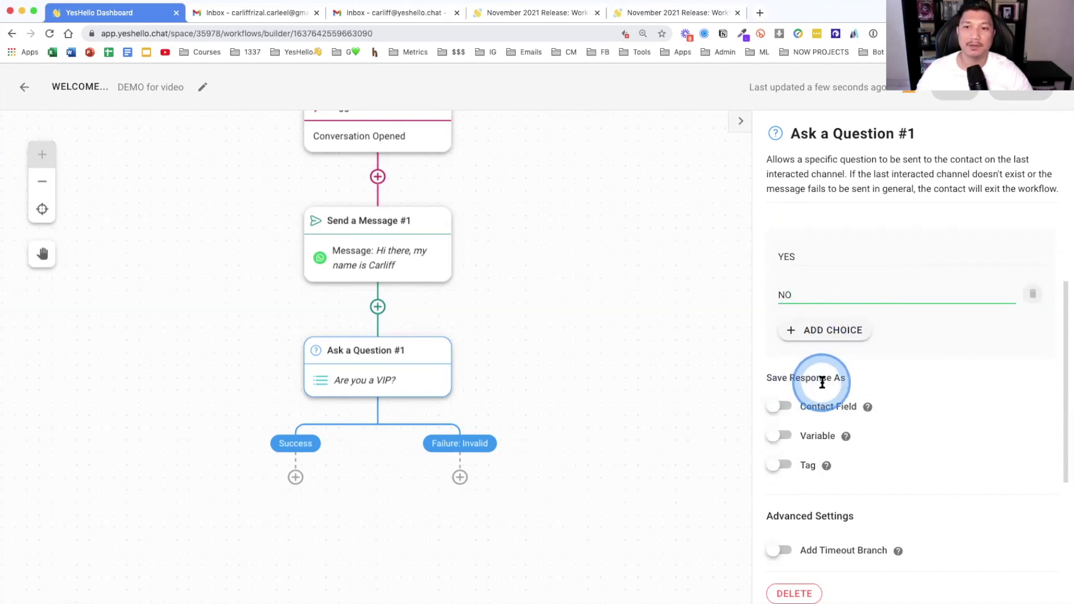
# - Save the answer to the PLAN contact field and turn on tagging
pyautogui.click(790, 410)
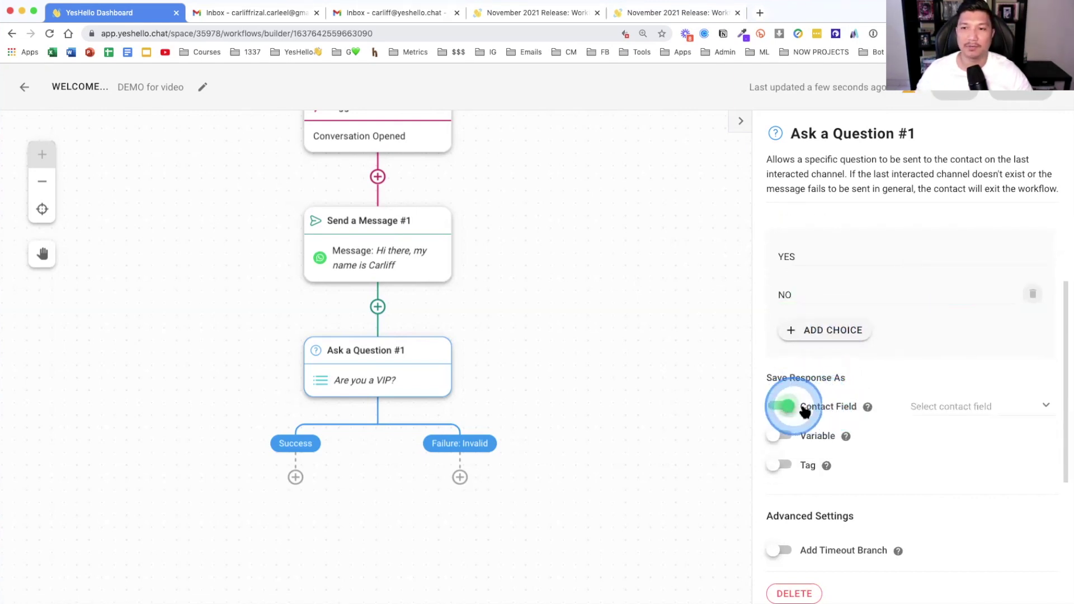
pyautogui.click(942, 408)
pyautogui.scroll(-5, 979, 462)
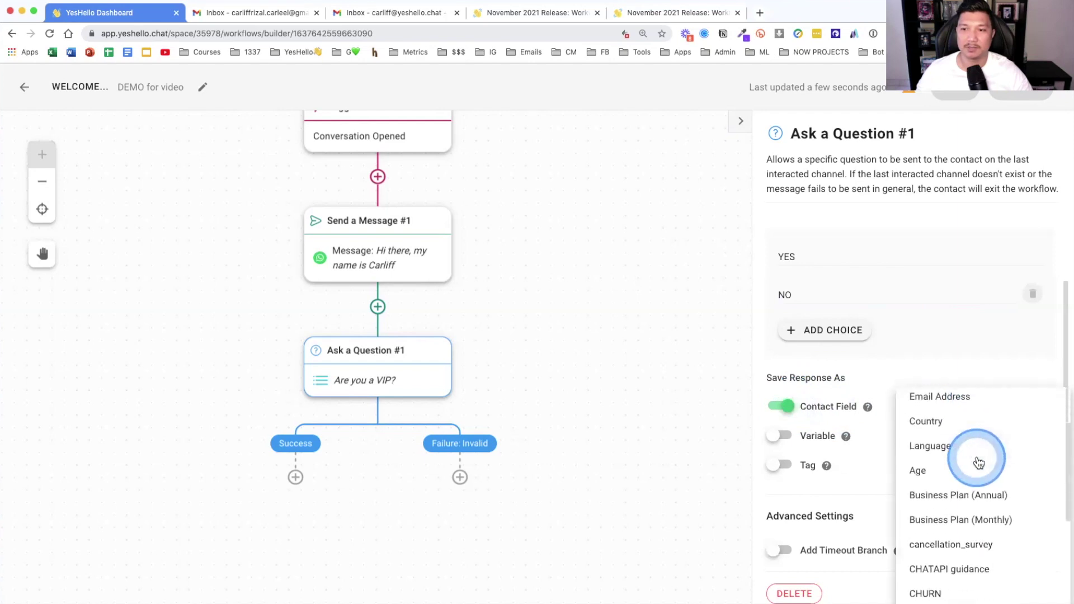
pyautogui.scroll(-15, 978, 463)
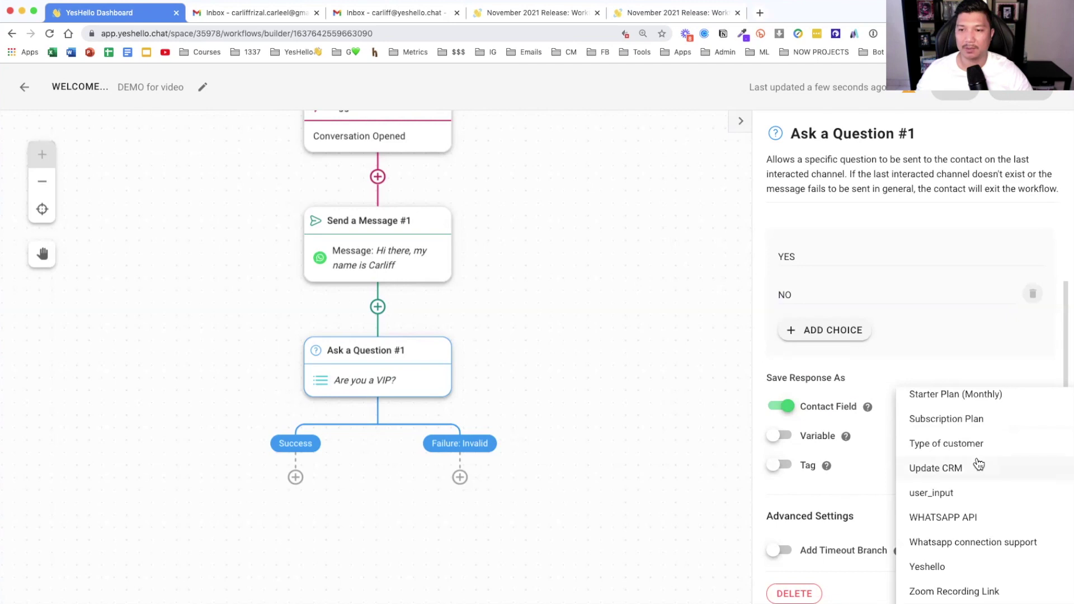
pyautogui.scroll(4, 976, 466)
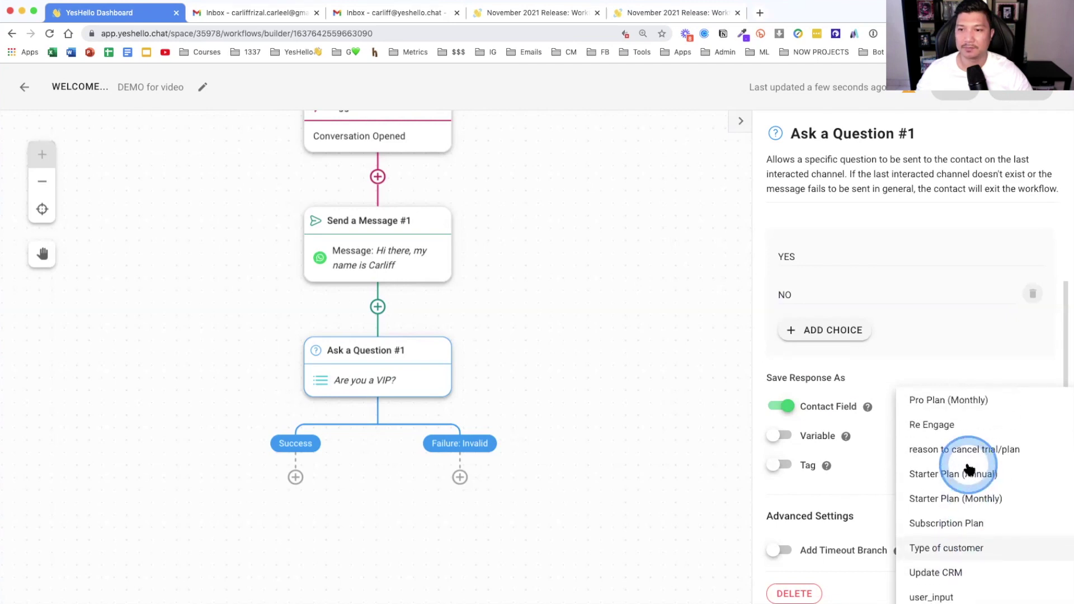
pyautogui.scroll(4, 970, 470)
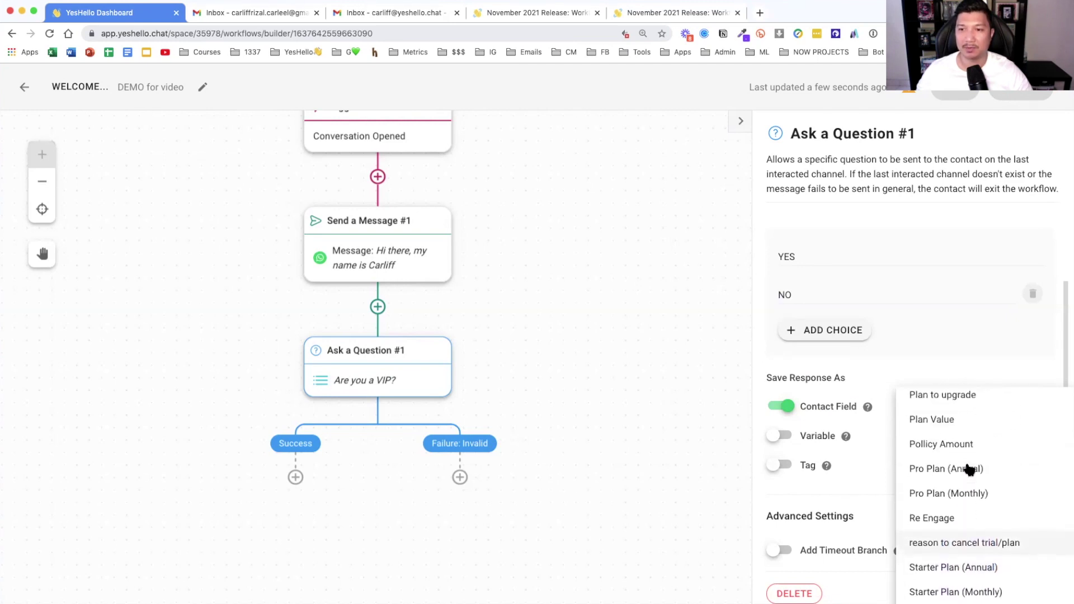
pyautogui.scroll(3, 969, 469)
pyautogui.click(933, 450)
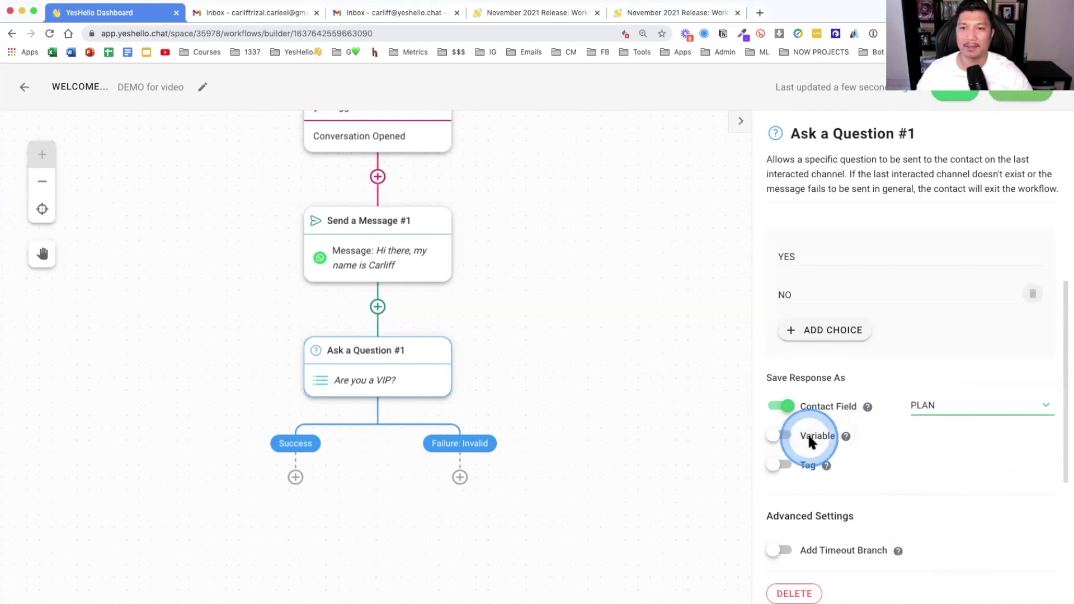
pyautogui.click(789, 469)
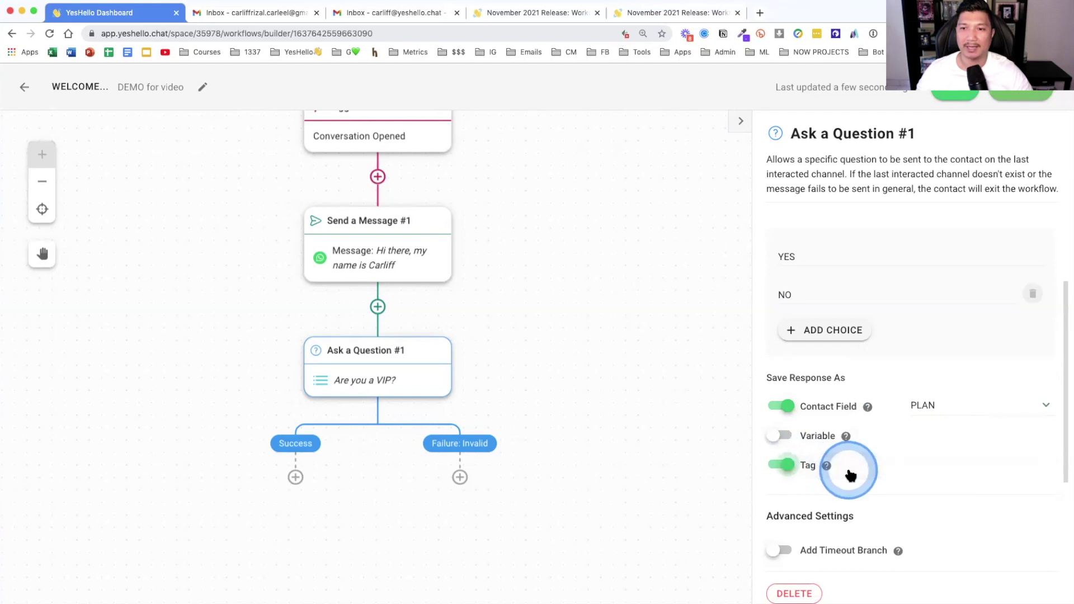
# - Relabel the YES answer option as 'YES VIP'
pyautogui.click(800, 257)
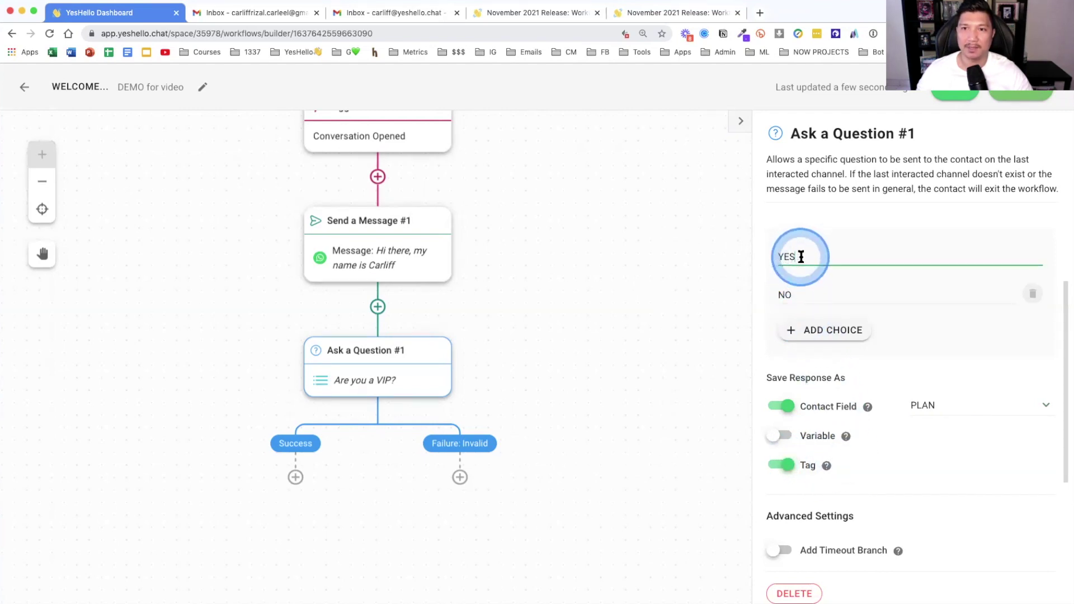
pyautogui.write('VIP')
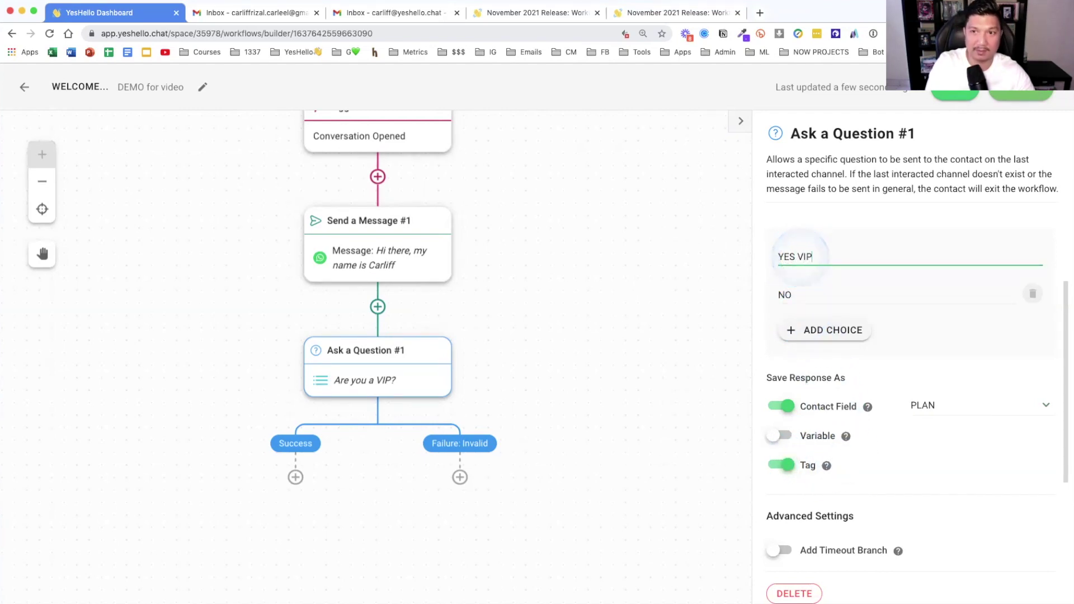
pyautogui.click(907, 488)
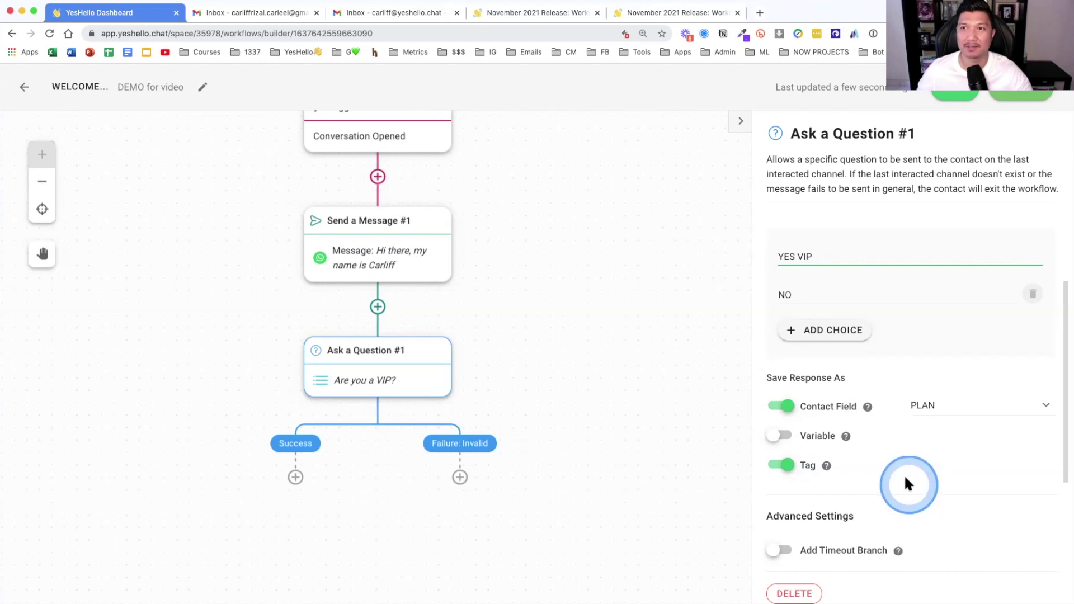
pyautogui.click(891, 139)
pyautogui.click(630, 318)
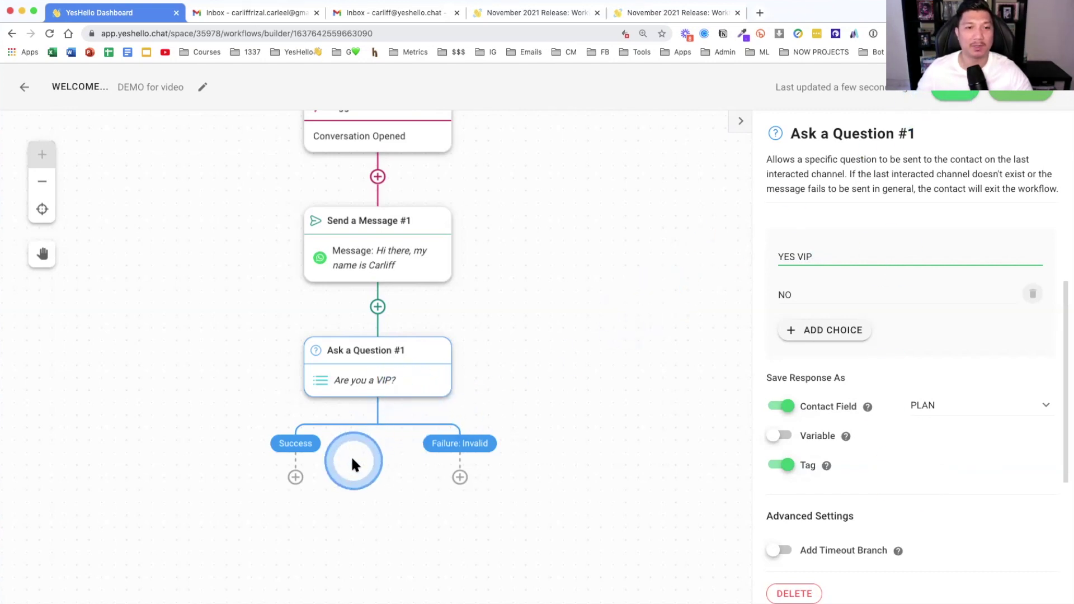
# - Add a Send a Message #2 step saying 'Great' on the Success branch
pyautogui.click(296, 477)
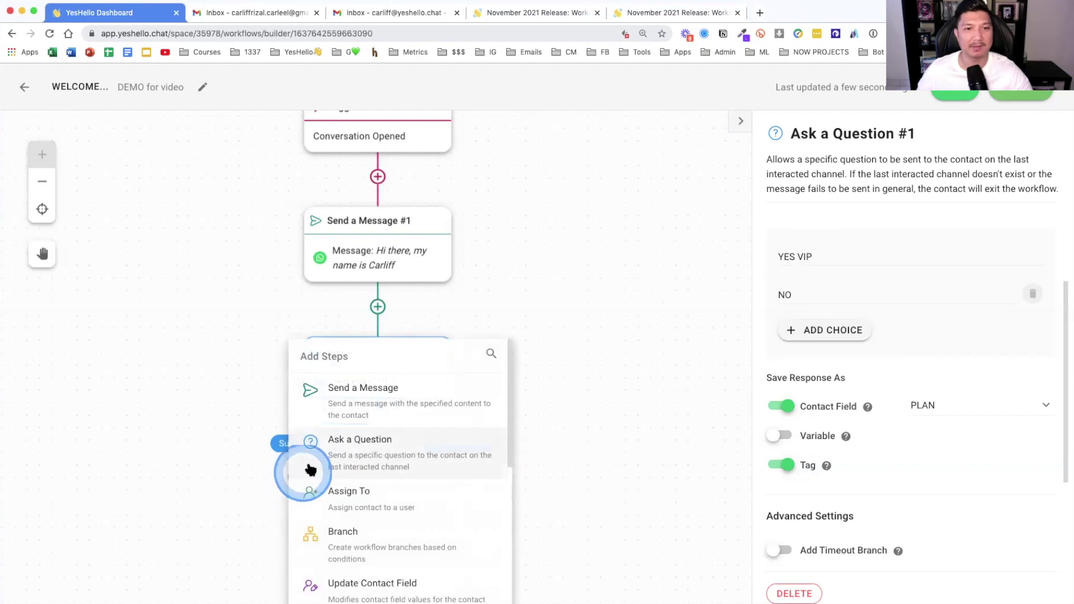
pyautogui.click(330, 405)
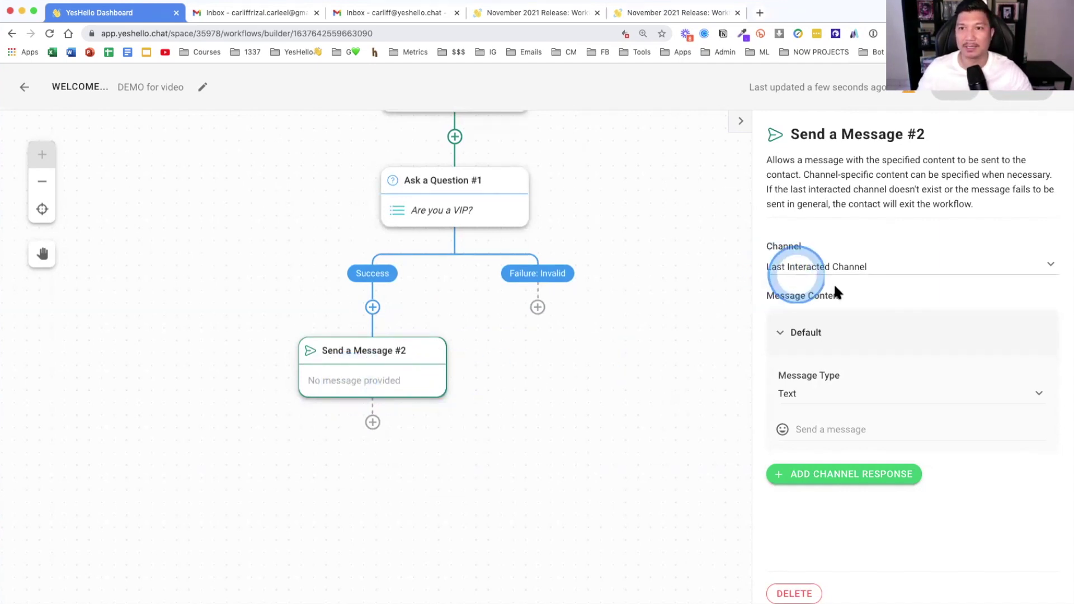
pyautogui.click(802, 428)
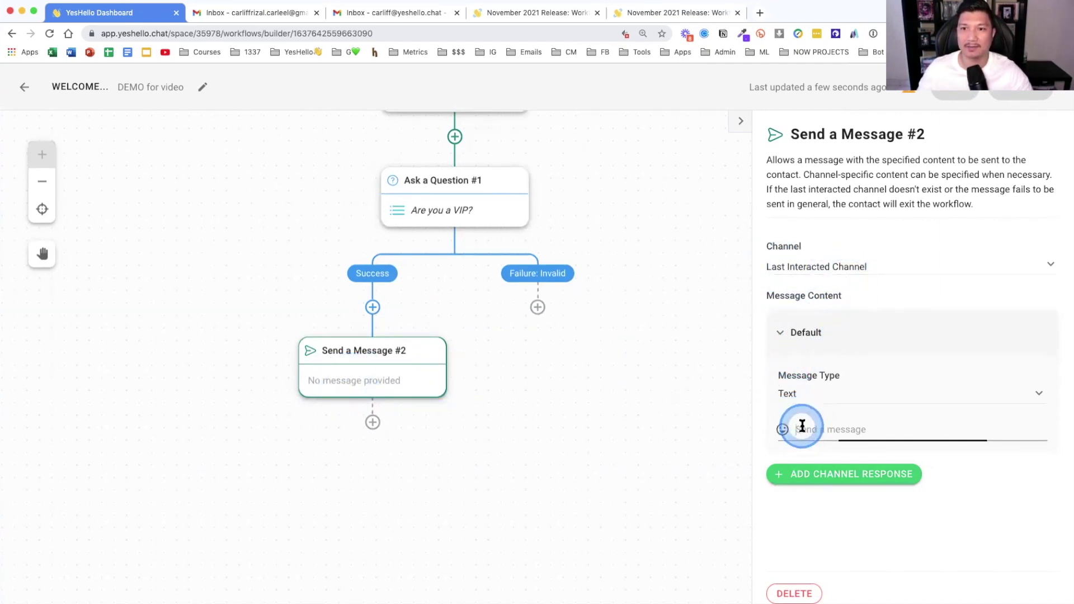
pyautogui.write('Great')
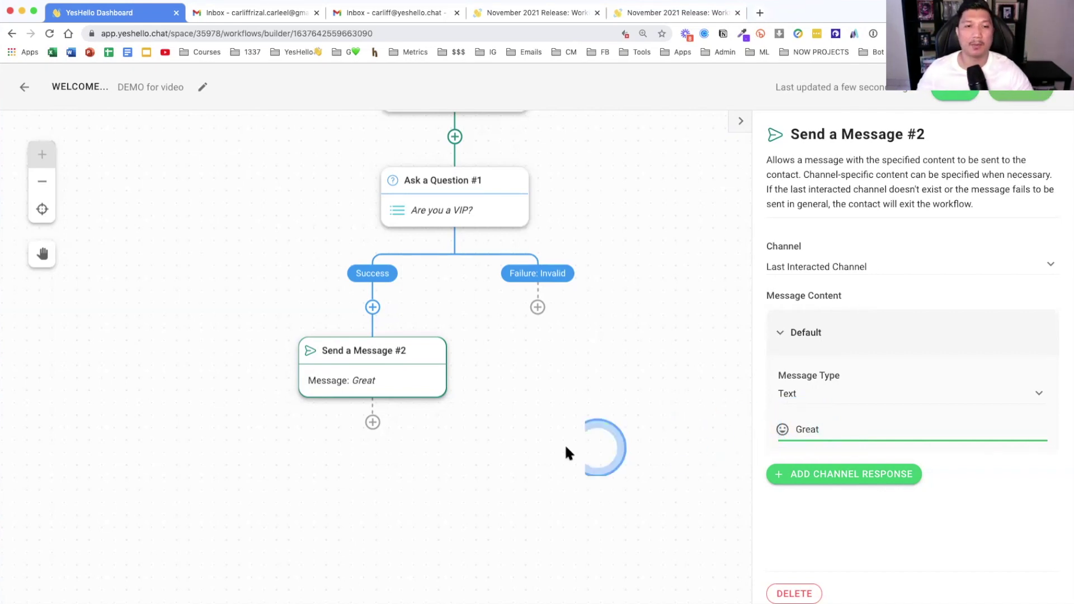
pyautogui.click(373, 423)
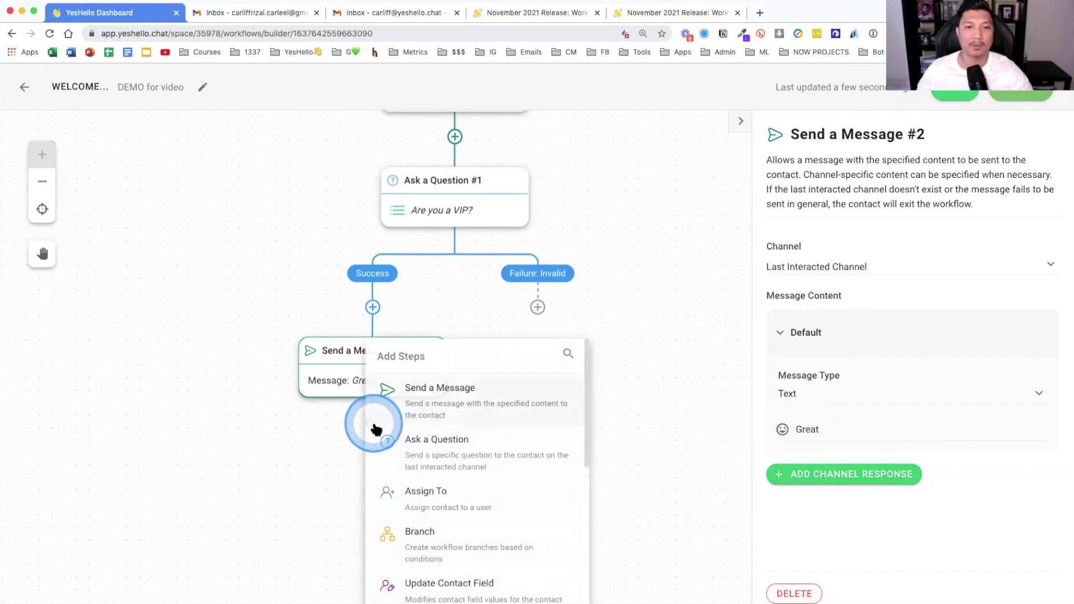
# - Add an Assign To step assigning the contact to a Customer Success team member
pyautogui.click(438, 496)
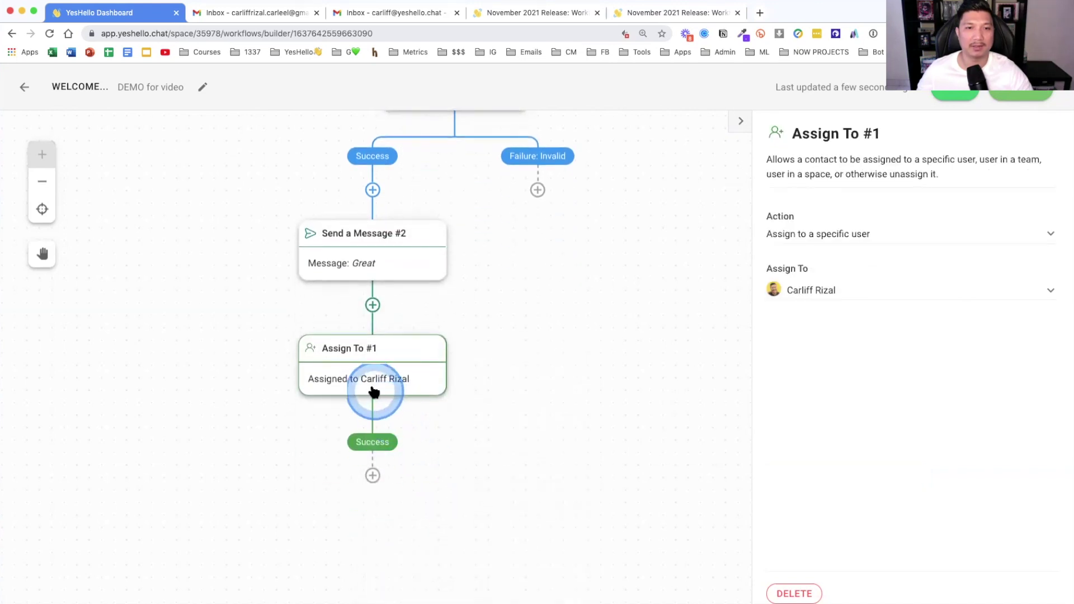
pyautogui.click(824, 290)
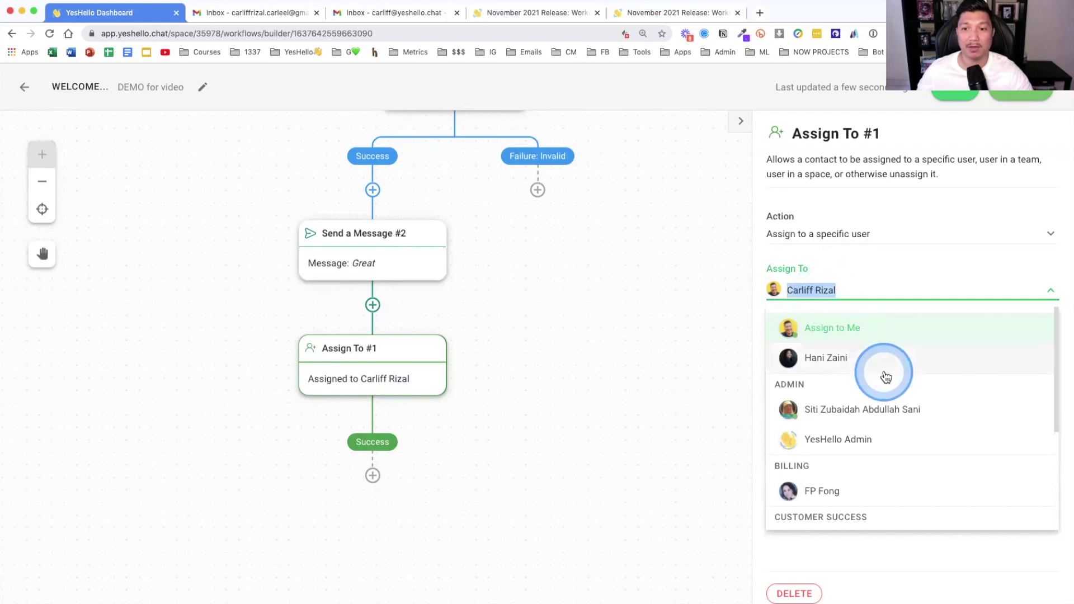
pyautogui.scroll(-4, 884, 376)
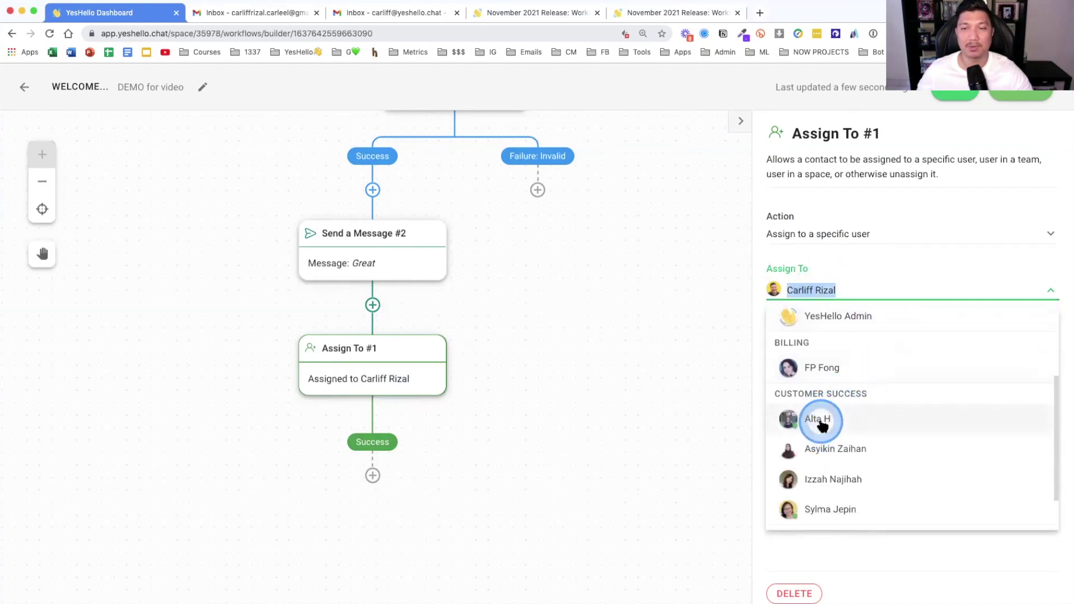
pyautogui.click(821, 423)
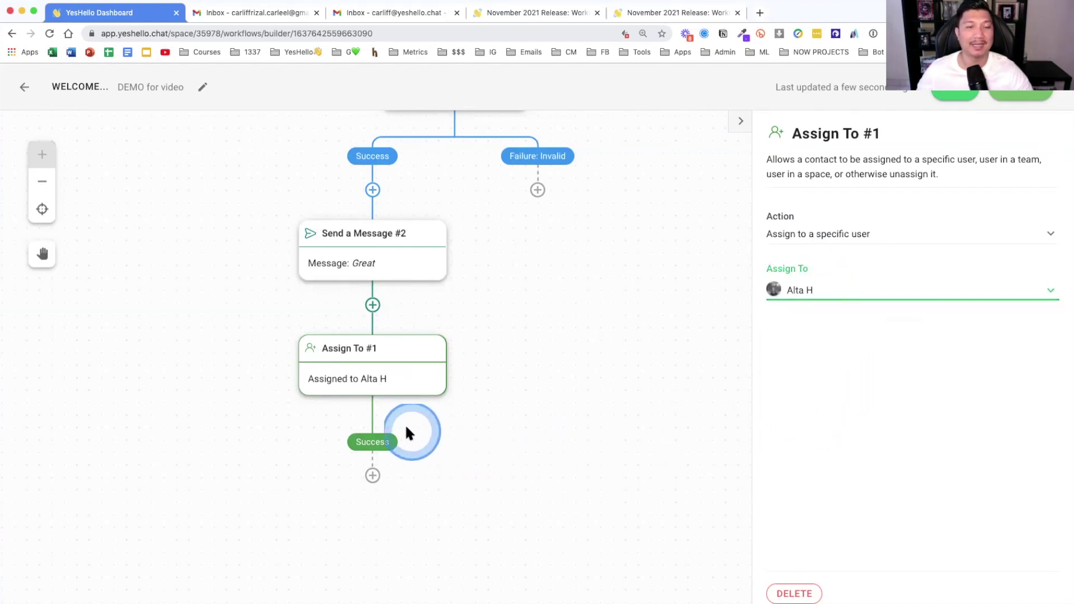
pyautogui.click(373, 476)
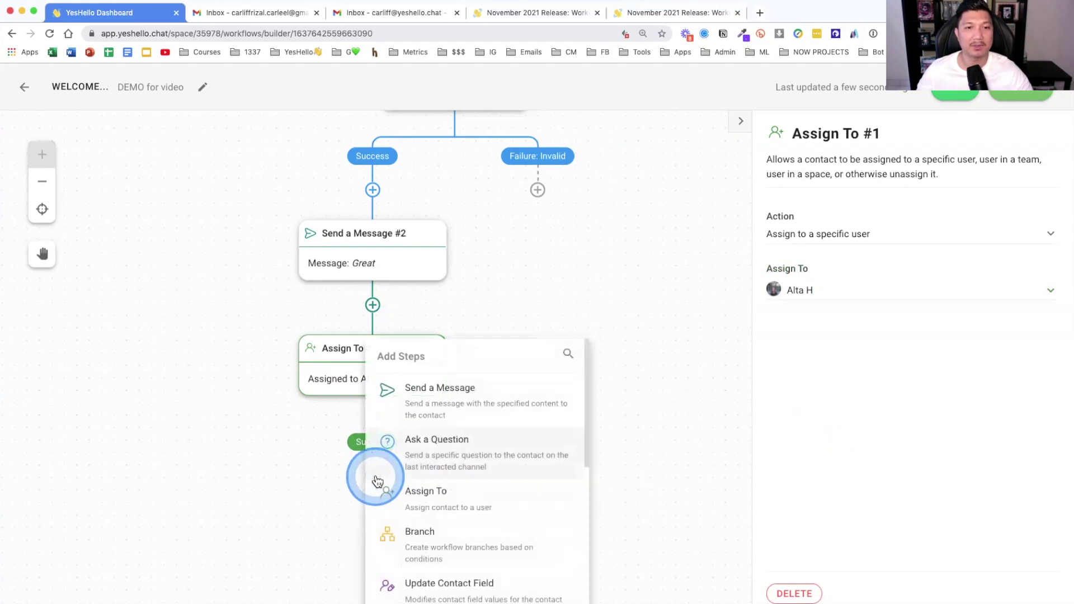
pyautogui.scroll(-3, 492, 482)
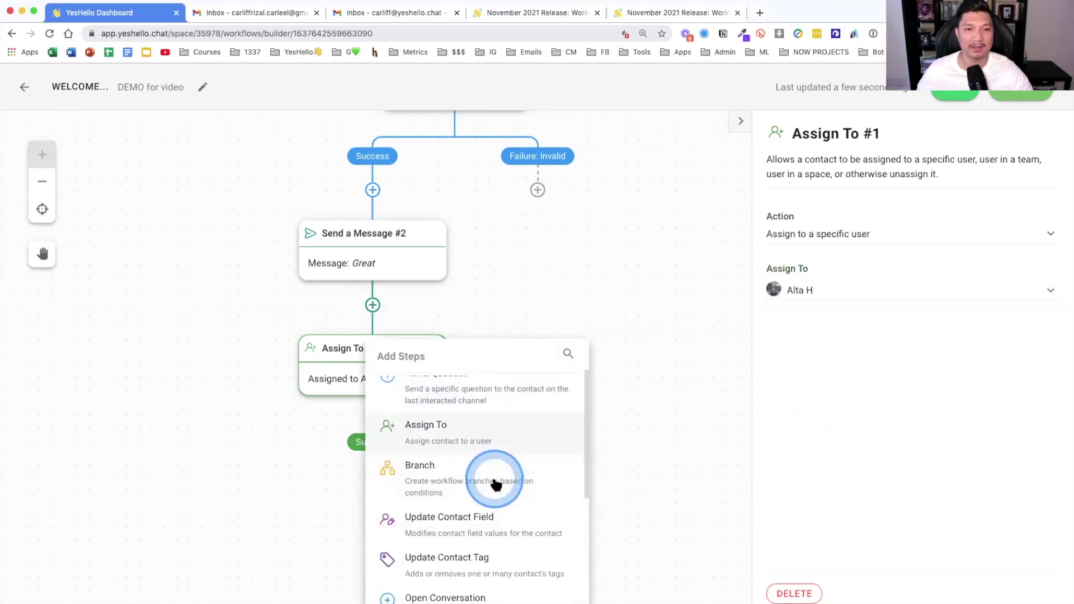
# - Add a Comment step directly after the assignment step
pyautogui.scroll(-4, 492, 482)
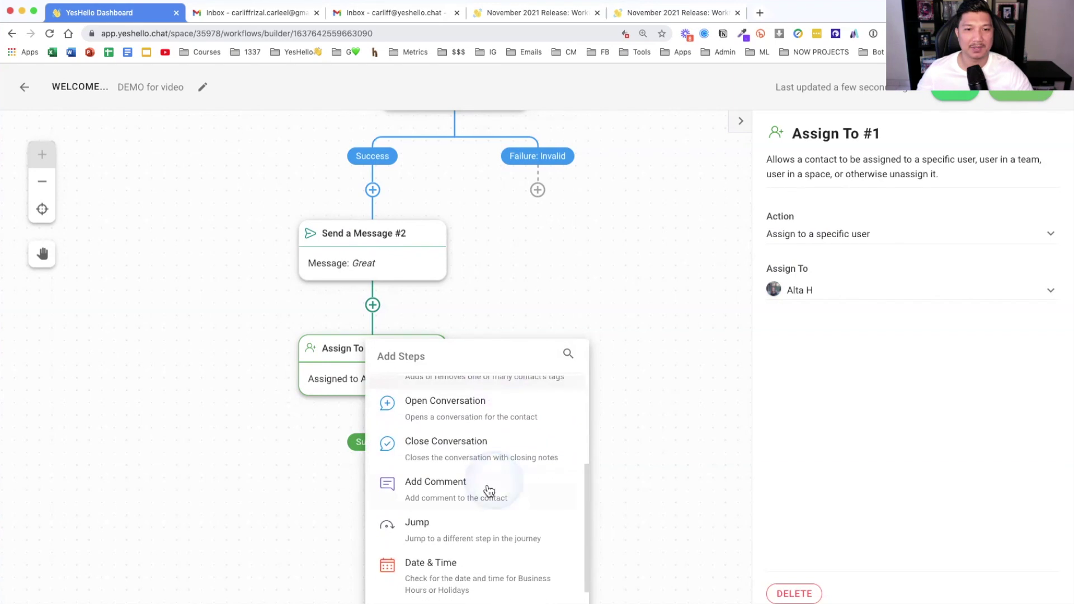
pyautogui.click(456, 495)
pyautogui.click(372, 378)
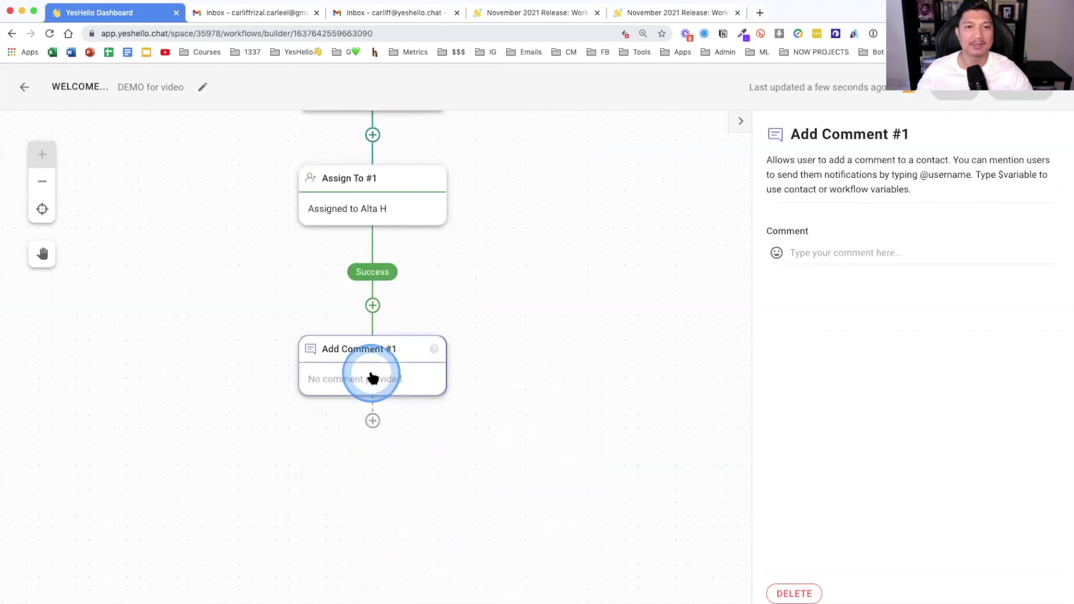
pyautogui.click(853, 256)
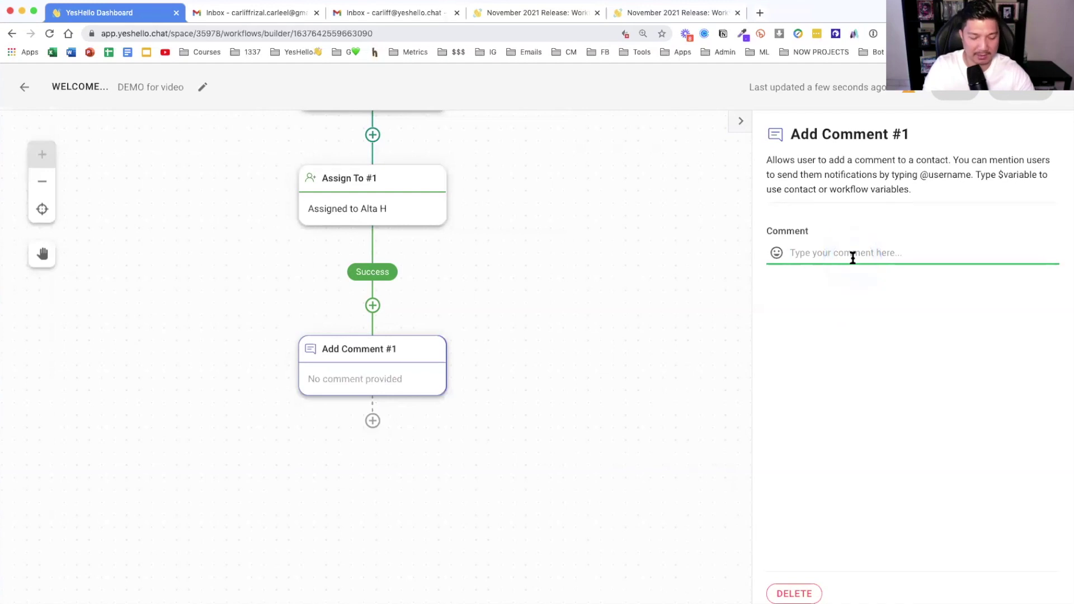
pyautogui.click(852, 257)
pyautogui.write('This is ')
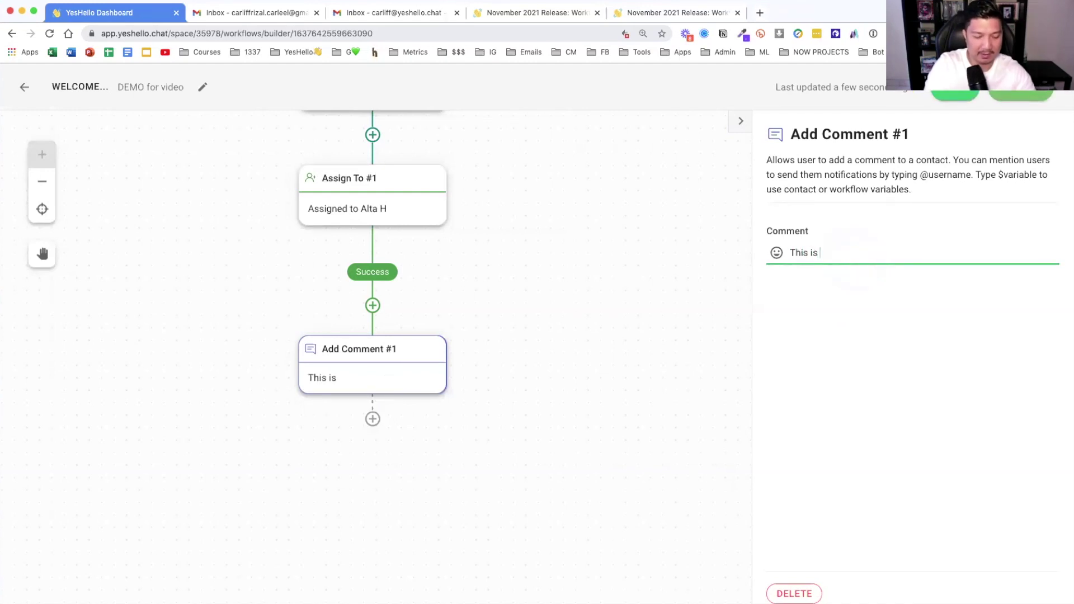
pyautogui.write('a')
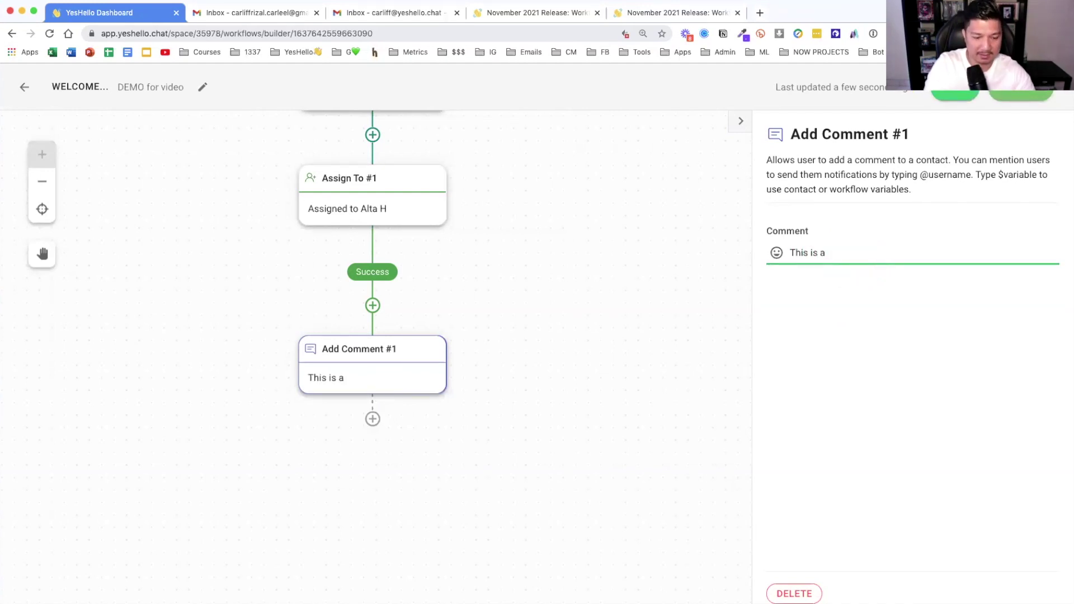
pyautogui.click(852, 258)
pyautogui.write('VIP clien')
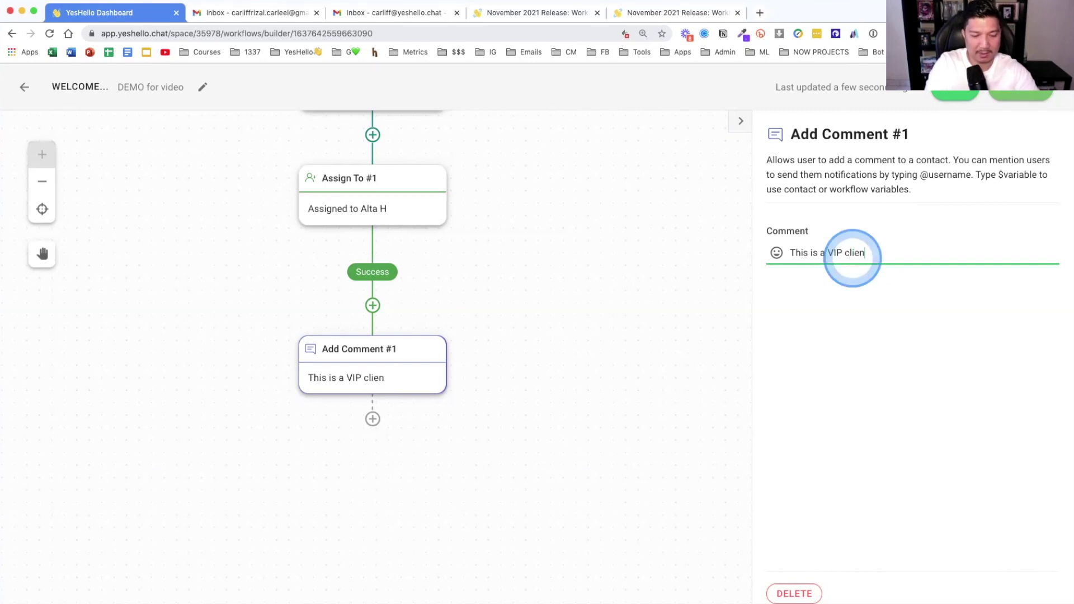
pyautogui.write('t -')
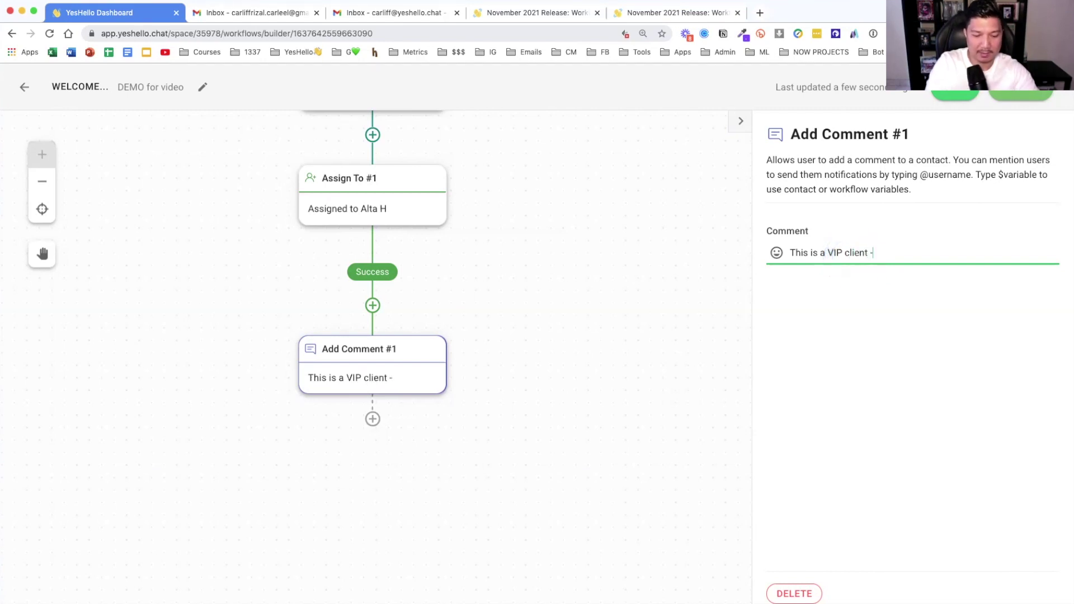
pyautogui.click(853, 258)
pyautogui.write('@')
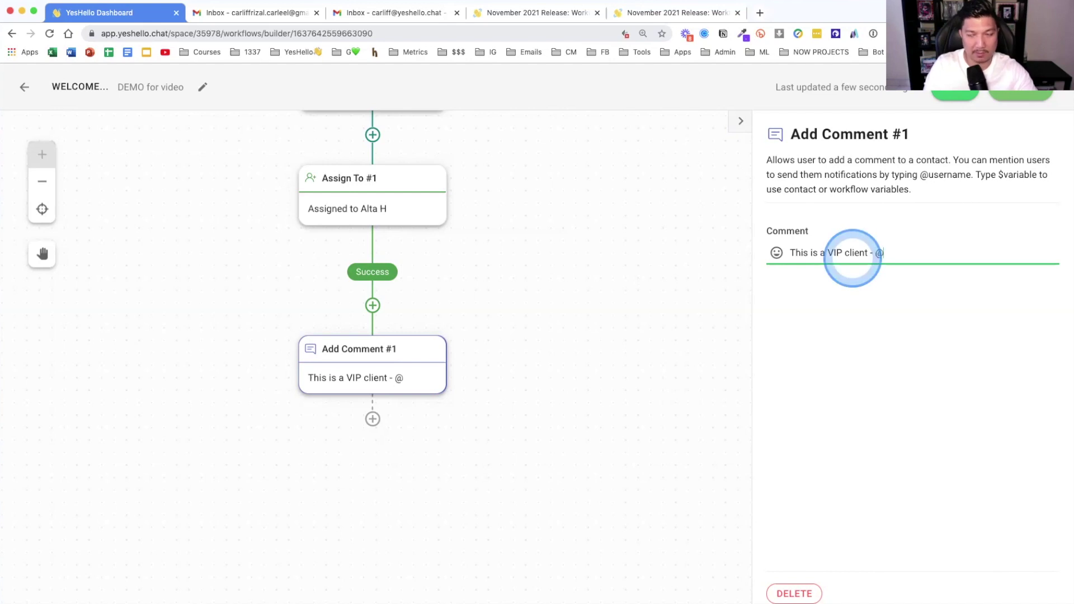
pyautogui.write('al')
pyautogui.click(830, 304)
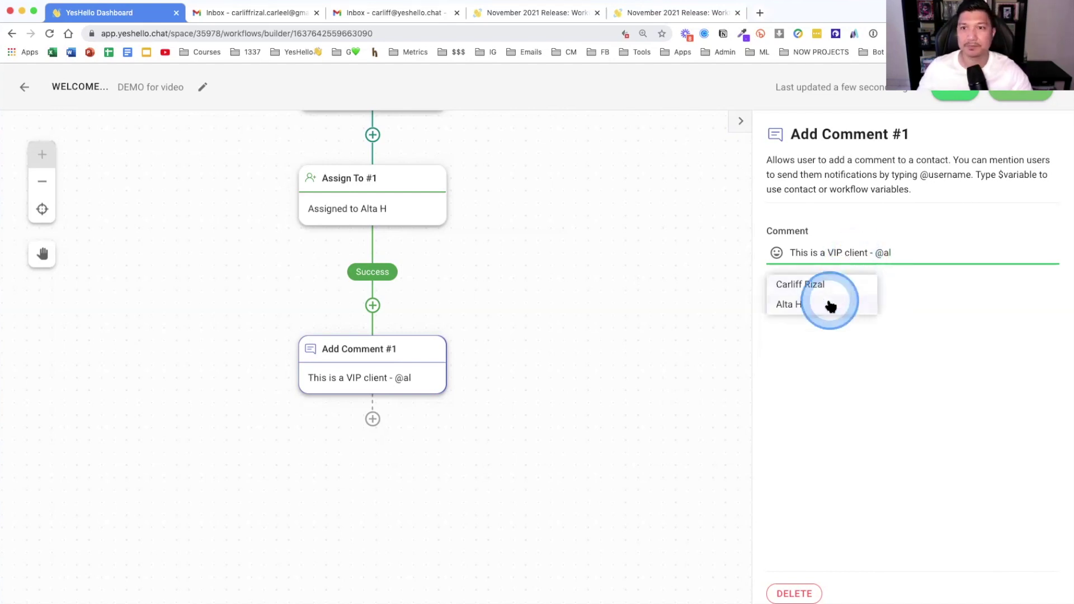
pyautogui.click(959, 95)
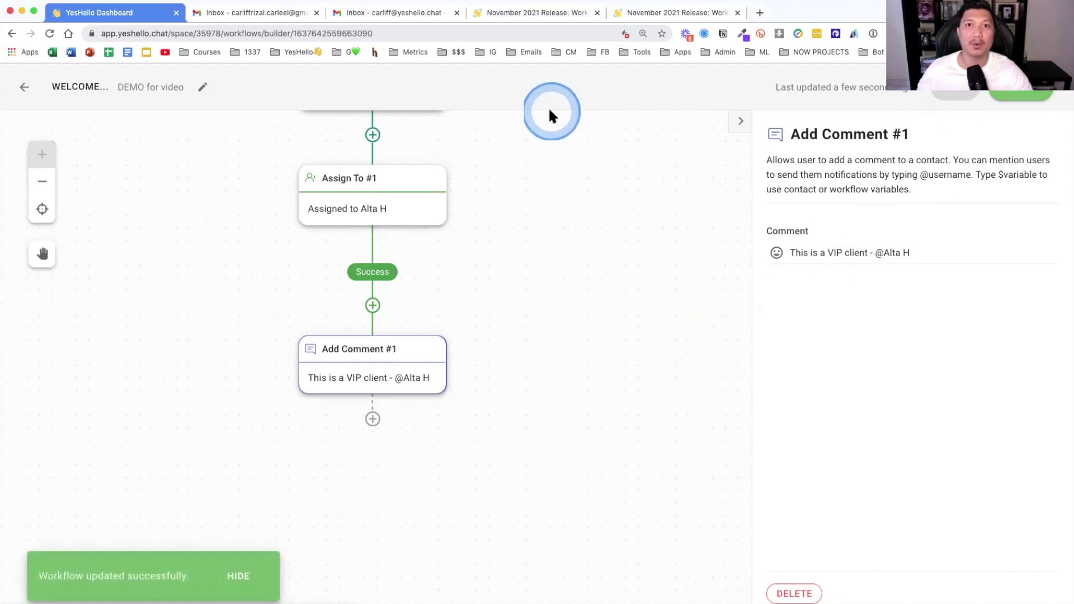
# - Publish the Welcome Flow/Automation workflow and return to the workflows list
pyautogui.click(594, 300)
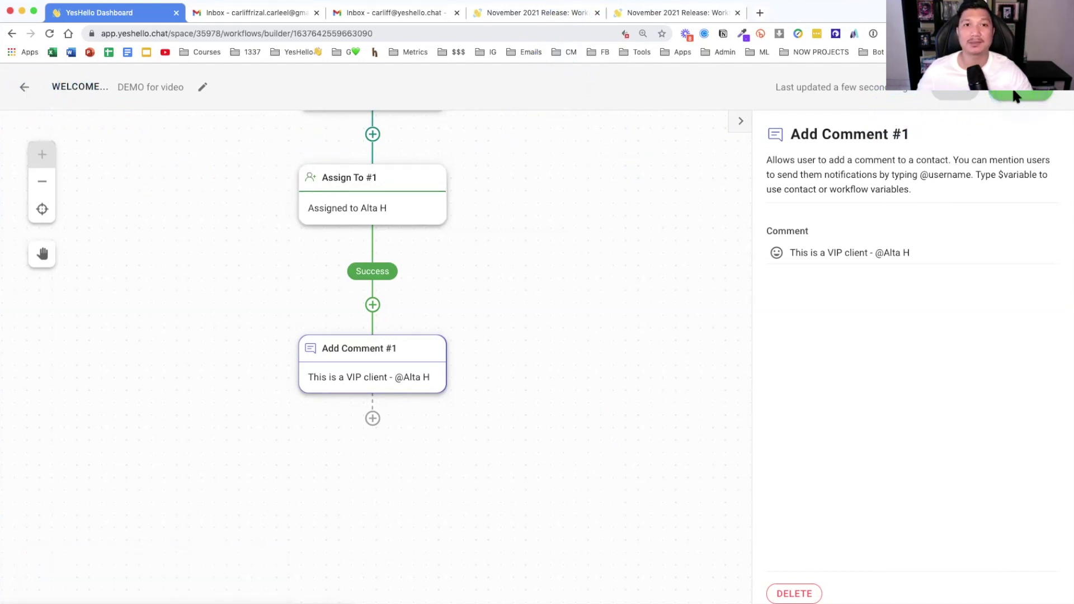
pyautogui.click(1023, 98)
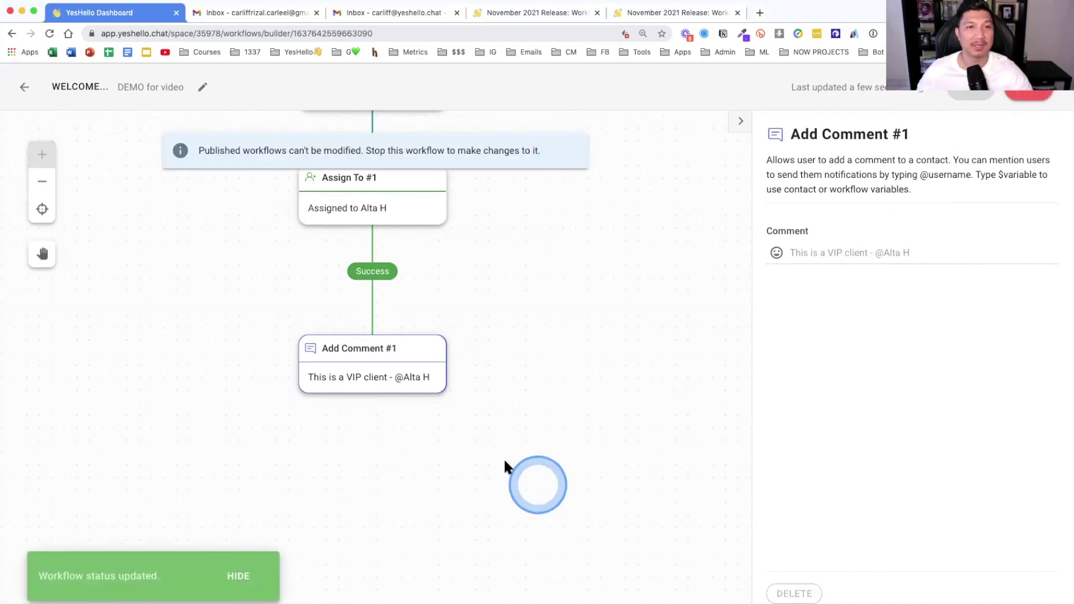
pyautogui.click(26, 87)
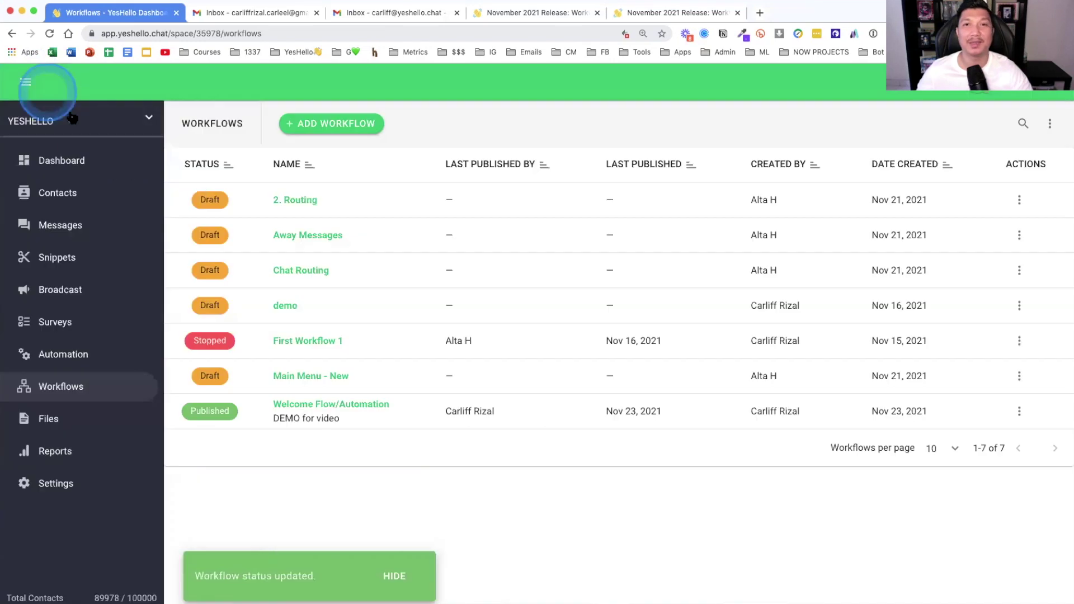
# - Show all conversations in the Messages inbox, then switch over to WhatsApp
pyautogui.click(56, 220)
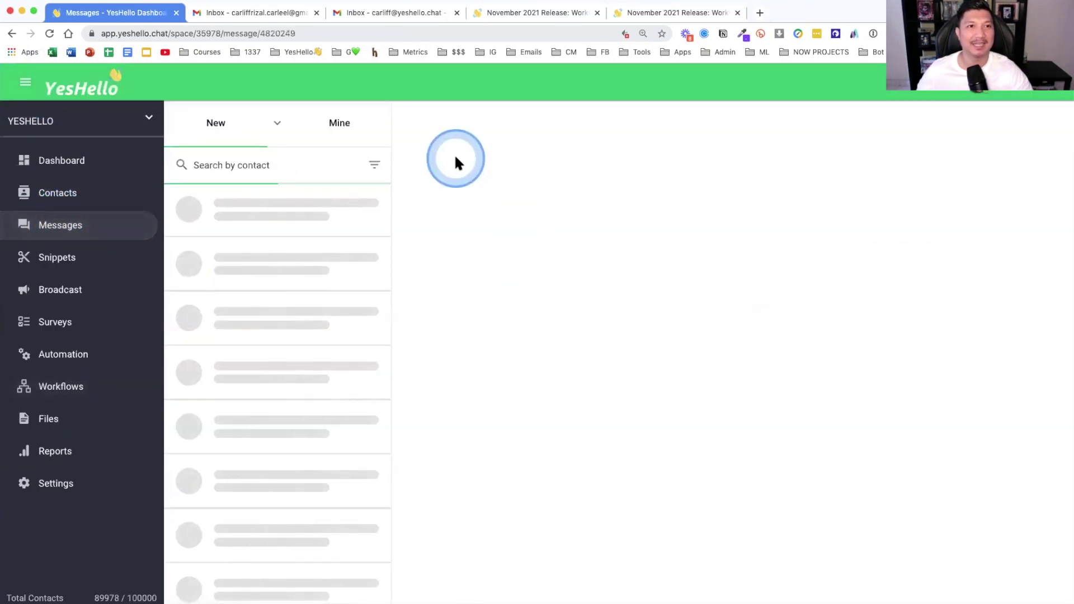
pyautogui.click(279, 124)
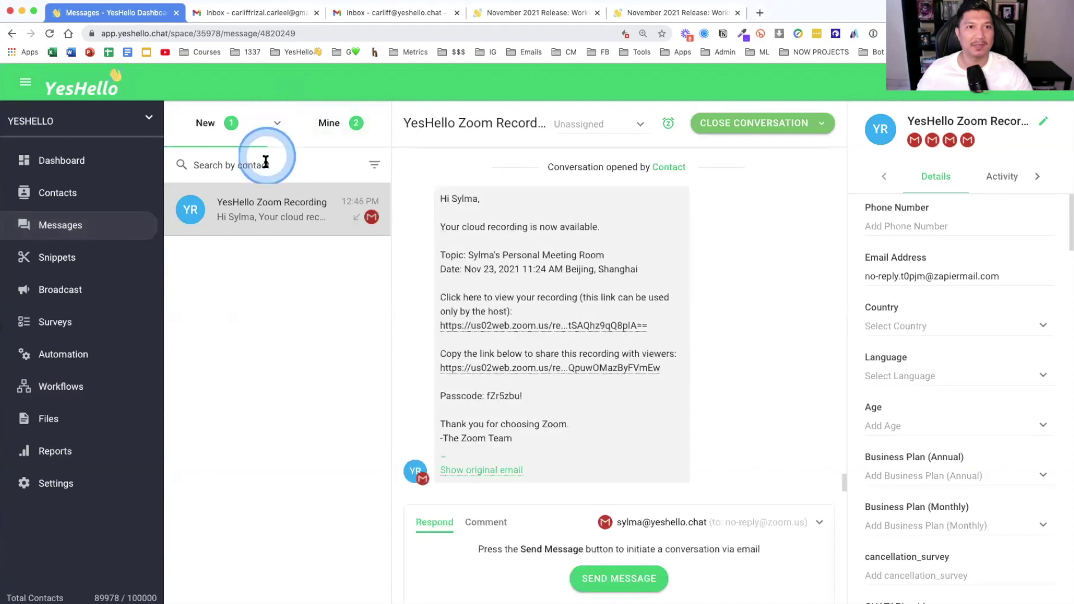
pyautogui.click(251, 200)
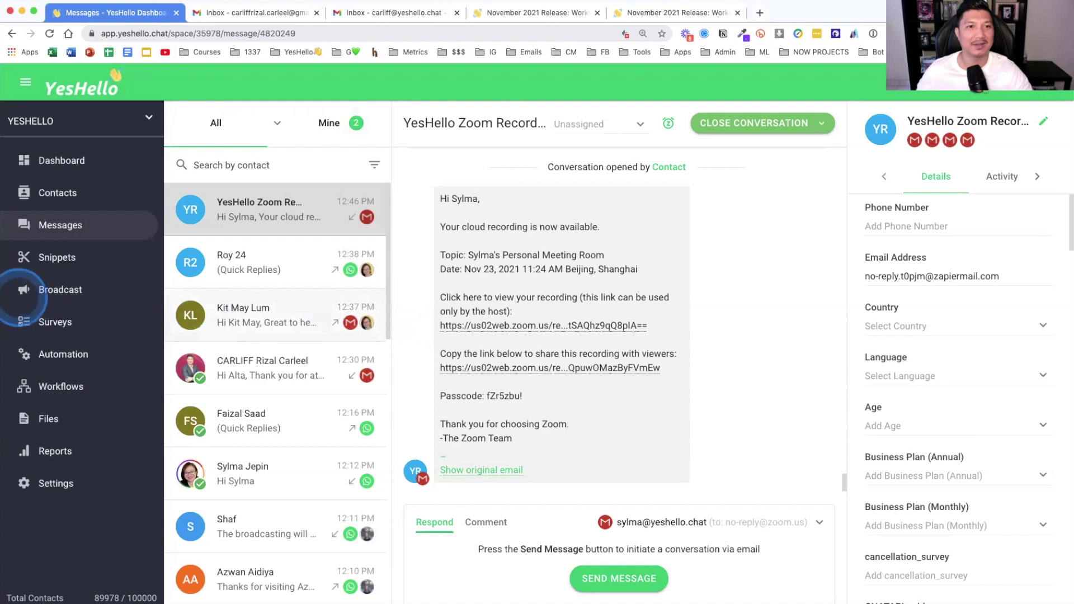
pyautogui.press('super+Tab')
# - Send 'HELLO there demo' in the YesHello chat, replacing the old draft
pyautogui.click(43, 365)
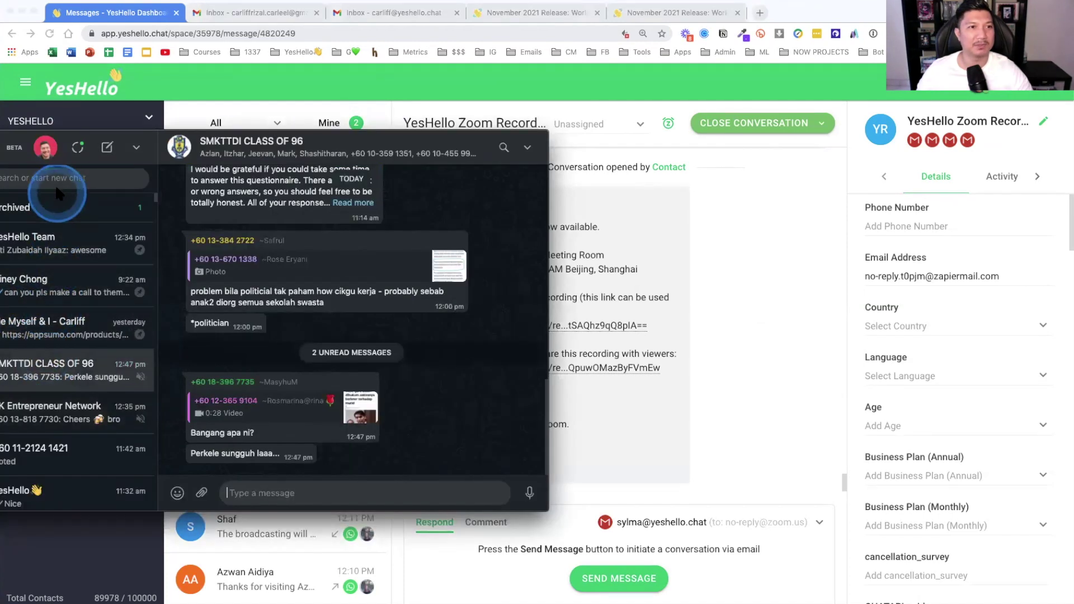
pyautogui.click(53, 493)
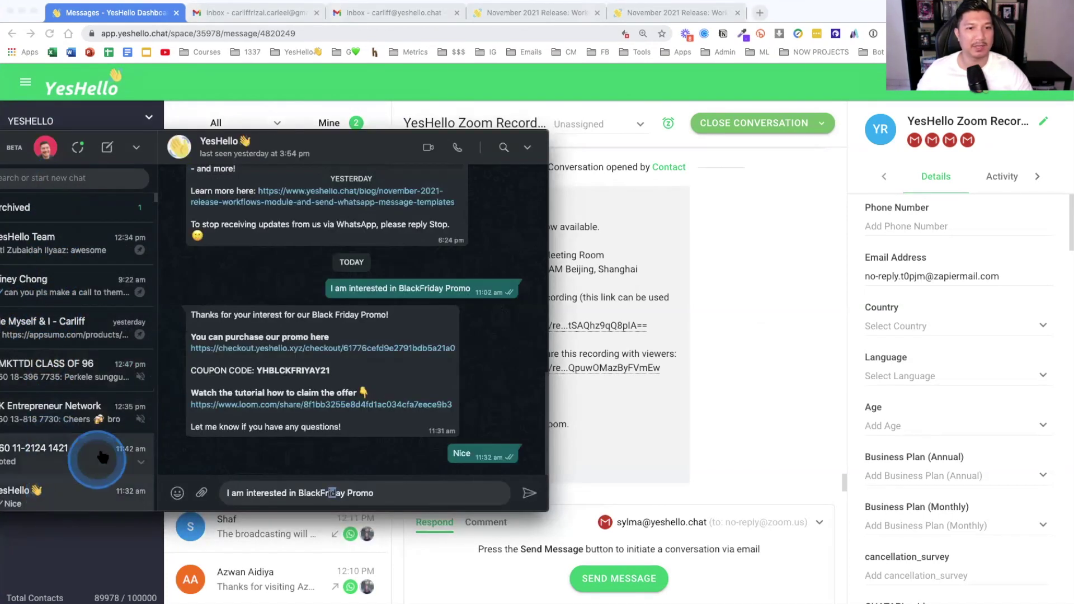
pyautogui.tripleClick(360, 493)
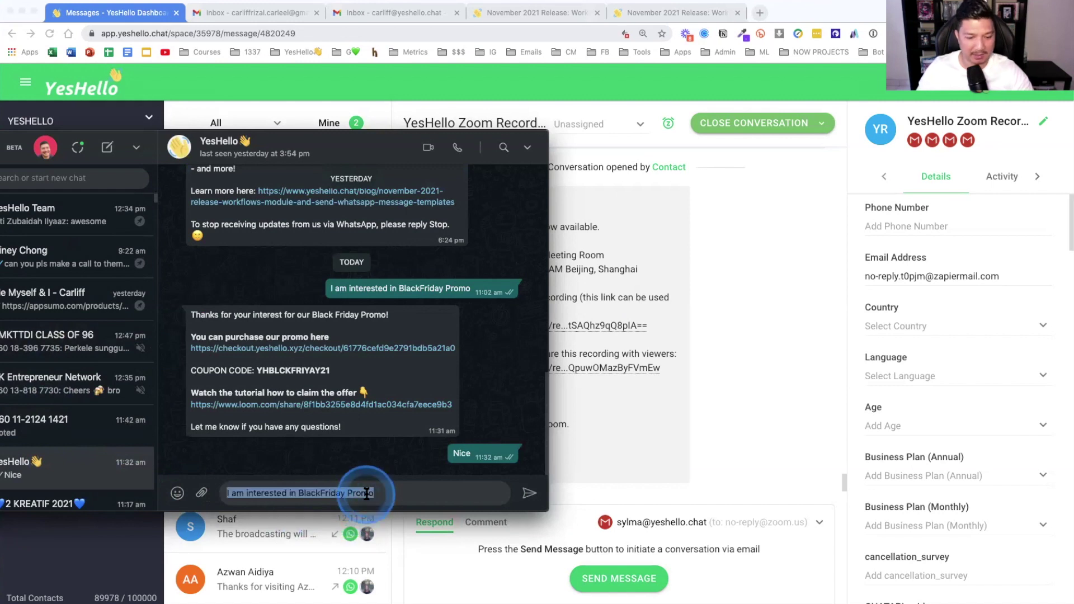
pyautogui.write('HELLO ')
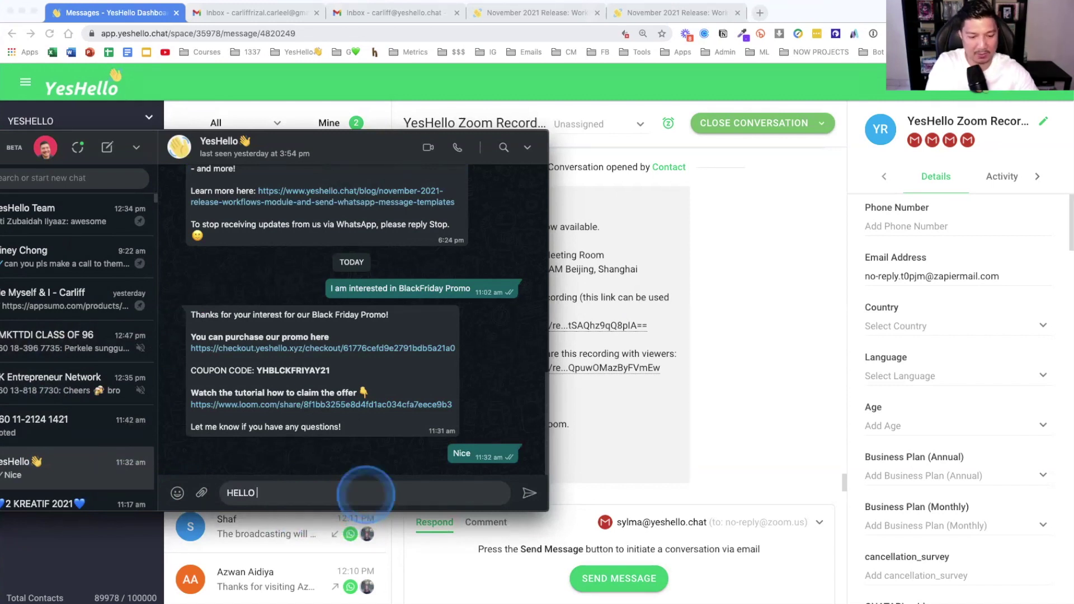
pyautogui.write('there dem')
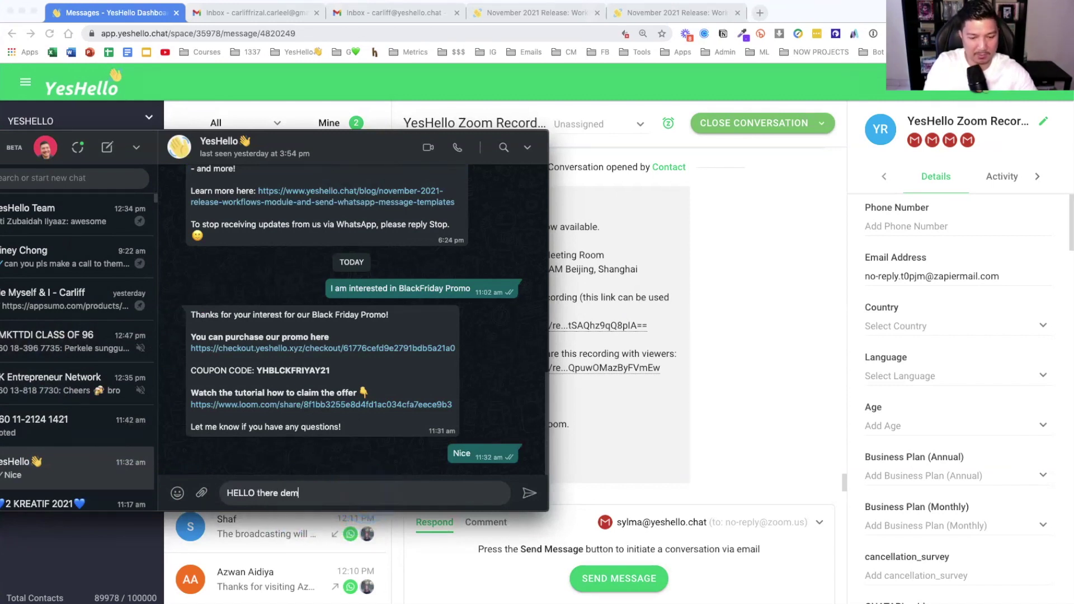
pyautogui.write('o')
pyautogui.press('Return')
pyautogui.click(719, 424)
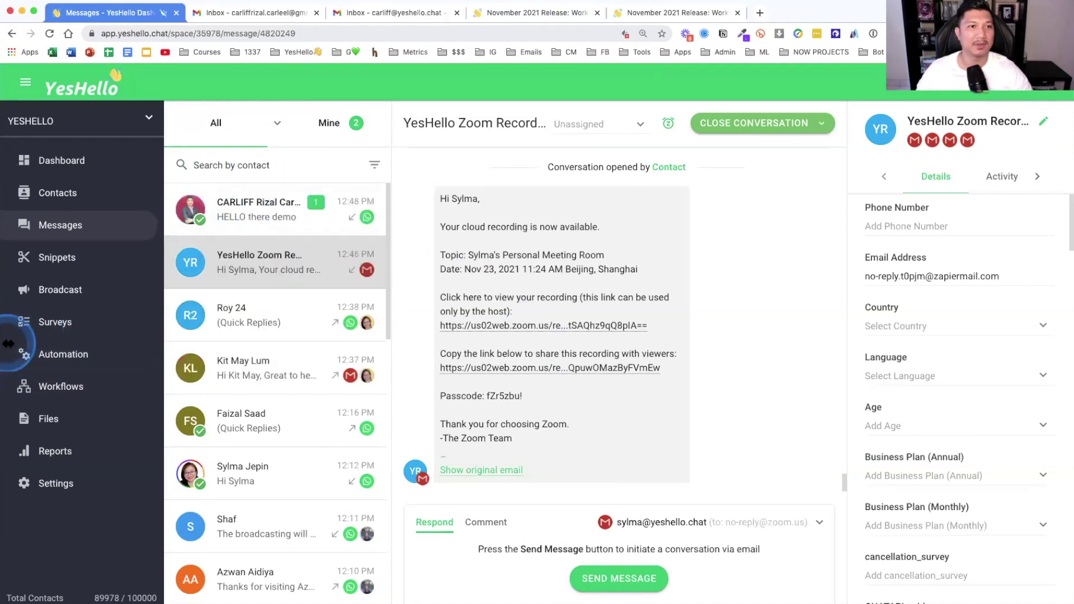
# - Reply 1 to the workflow's VIP question and receive the Great response
pyautogui.click(3, 361)
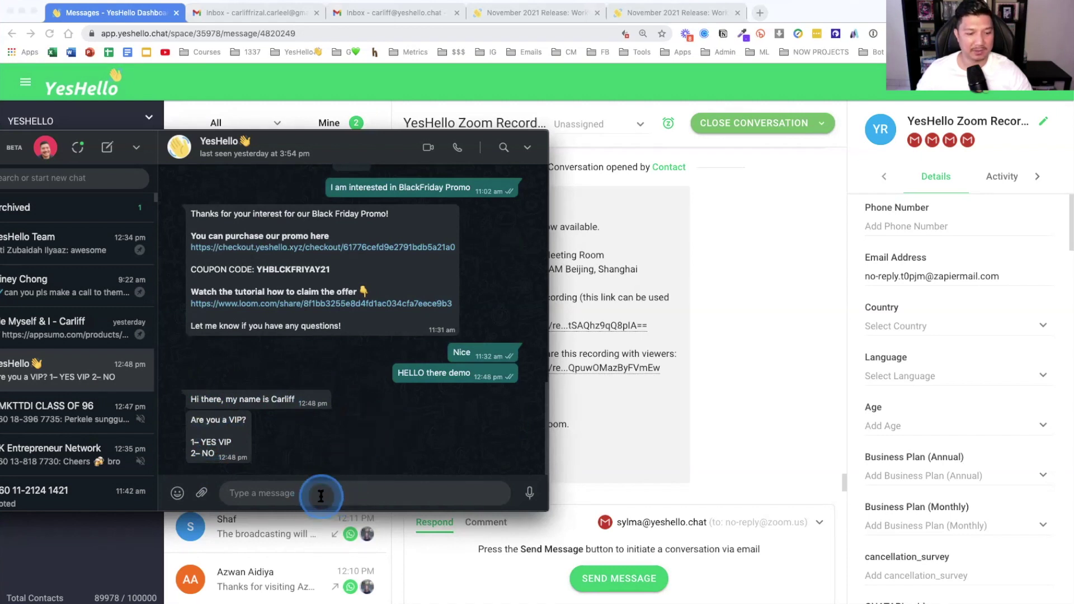
pyautogui.write('1')
pyautogui.click(528, 495)
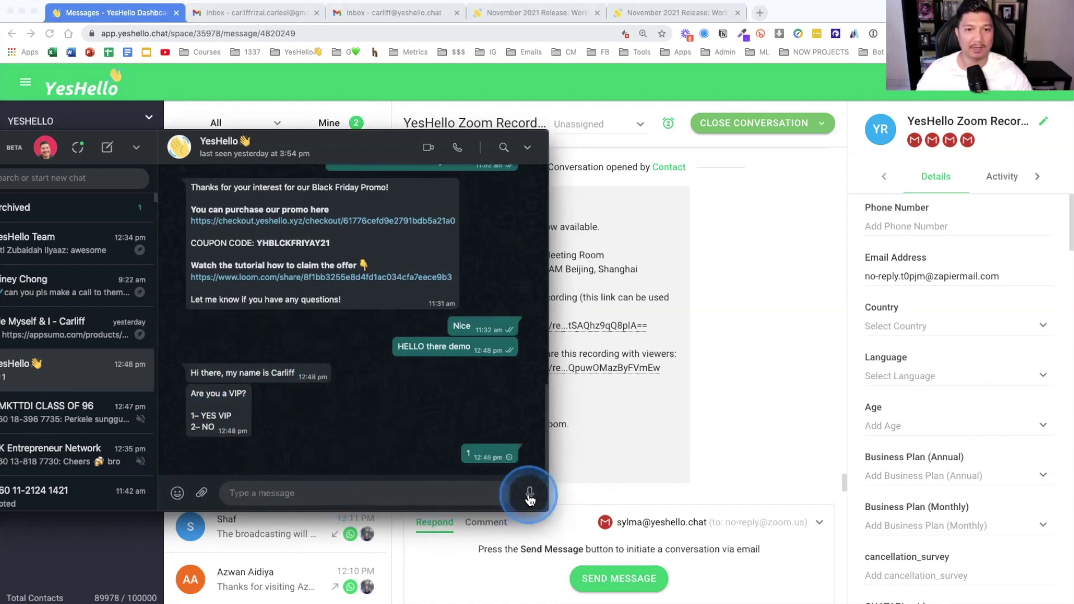
pyautogui.click(411, 430)
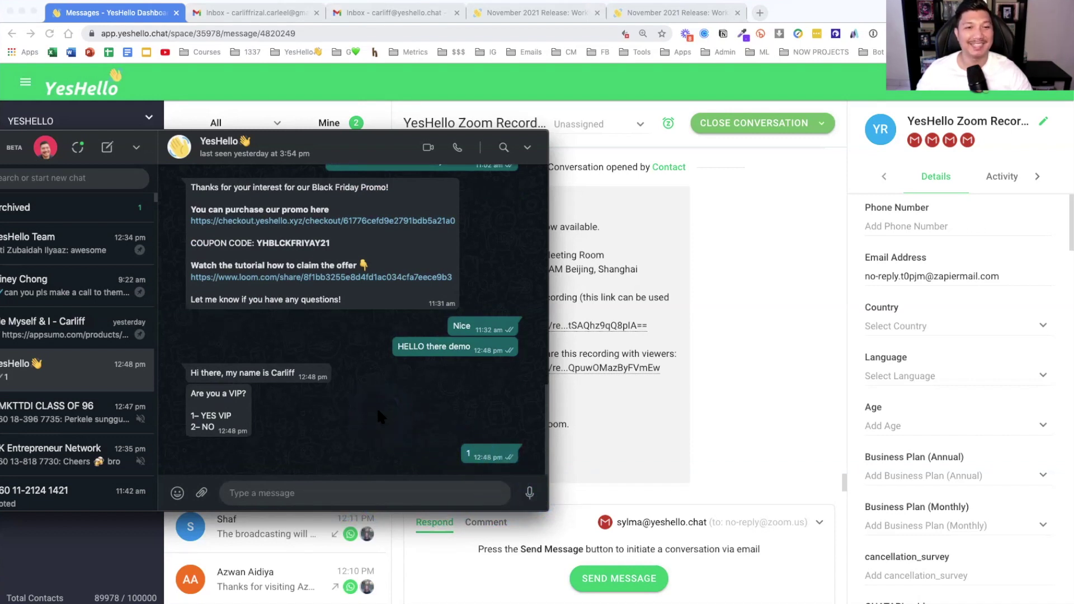
pyautogui.click(377, 427)
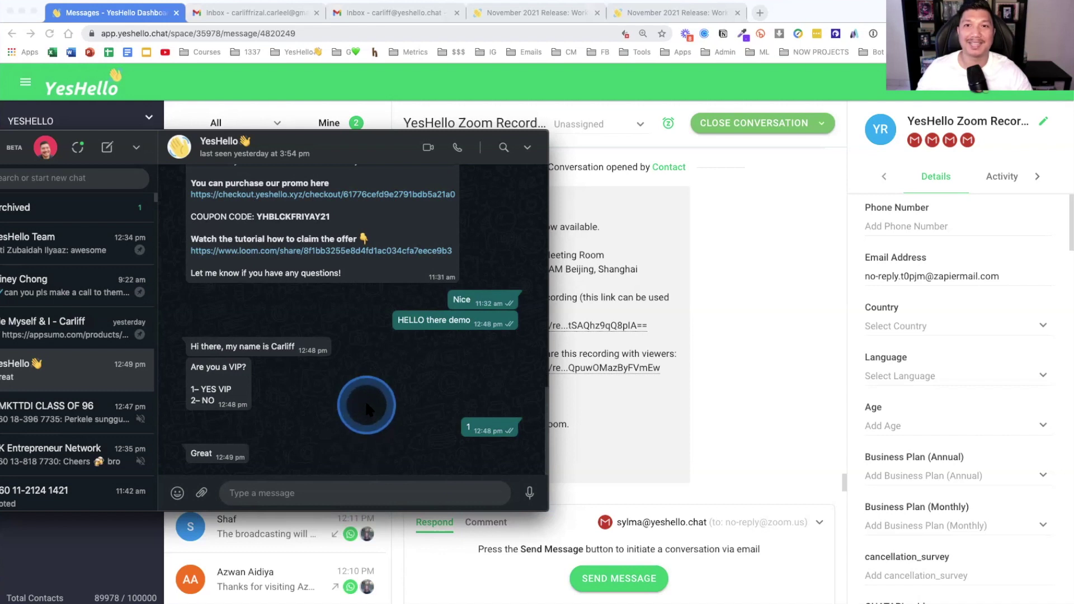
# - Open the test contact's conversation in YesHello and highlight the workflow-started line
pyautogui.click(724, 342)
pyautogui.click(284, 222)
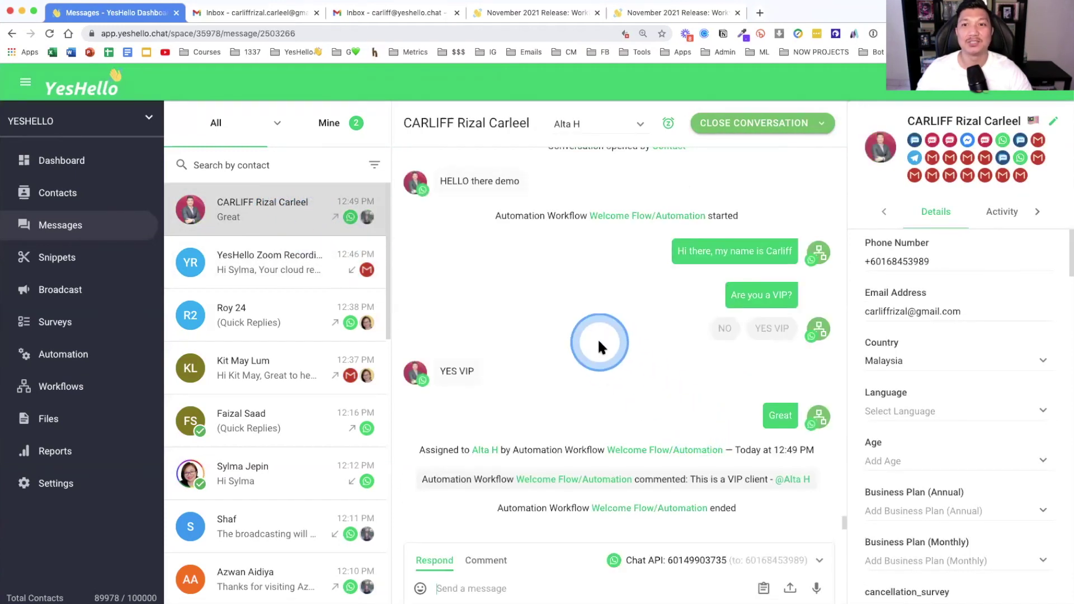
pyautogui.scroll(1, 598, 338)
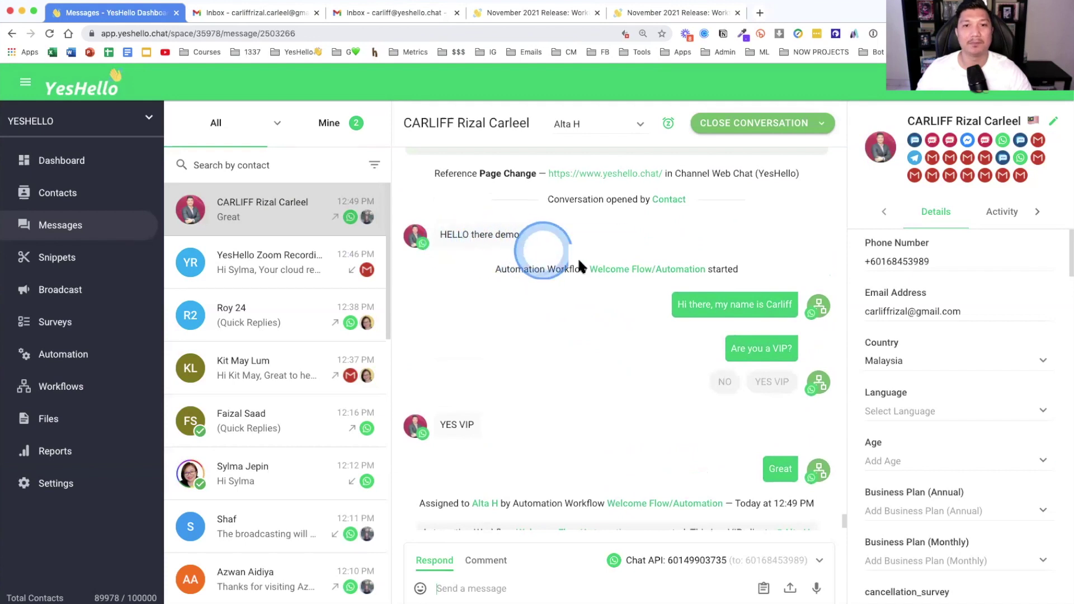
pyautogui.moveTo(605, 272); pyautogui.dragTo(764, 266)
pyautogui.click(764, 266)
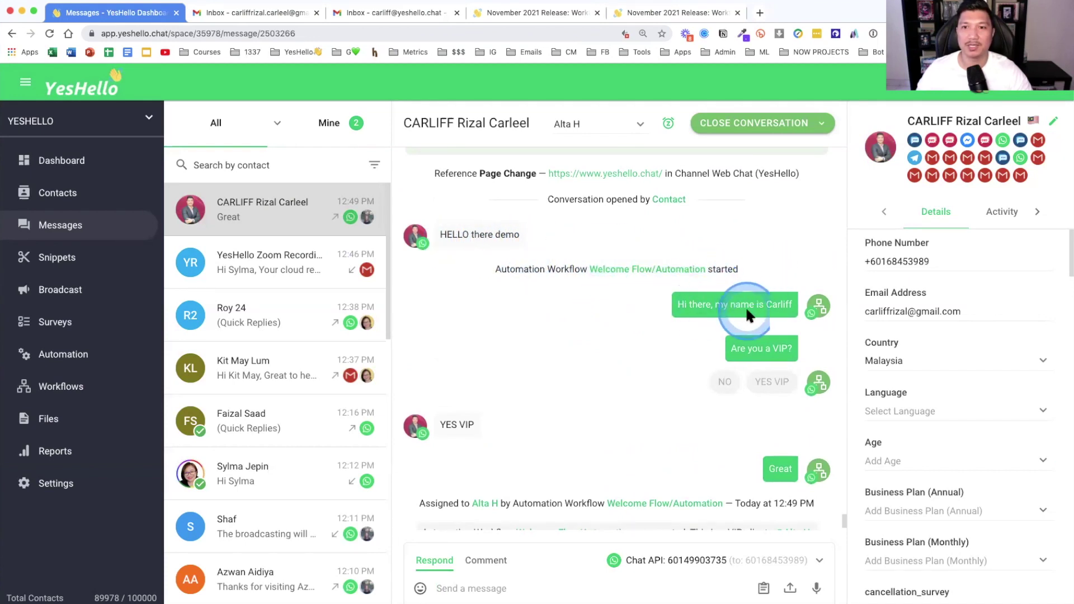
pyautogui.click(475, 395)
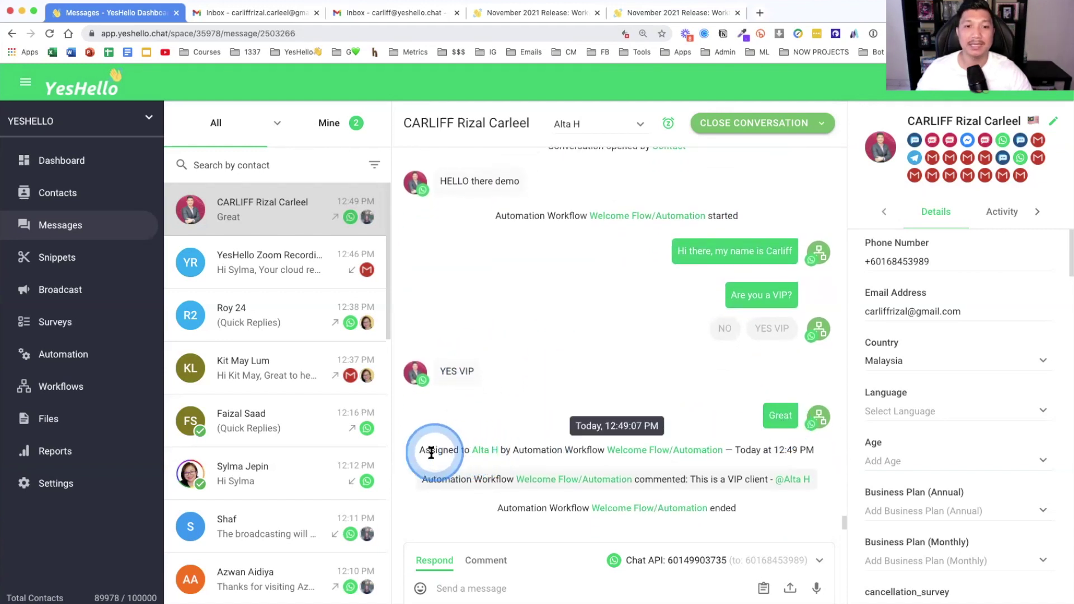
# - Highlight the workflow's assignment notice and its VIP client comment line
pyautogui.moveTo(419, 450); pyautogui.dragTo(580, 453)
pyautogui.click(571, 372)
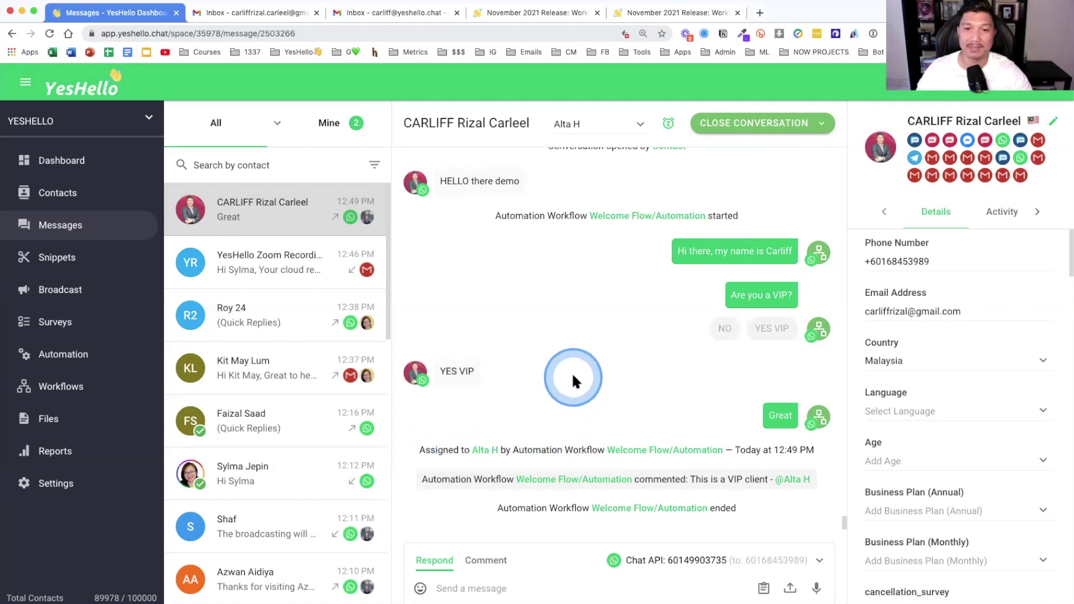
pyautogui.click(513, 437)
pyautogui.click(407, 497)
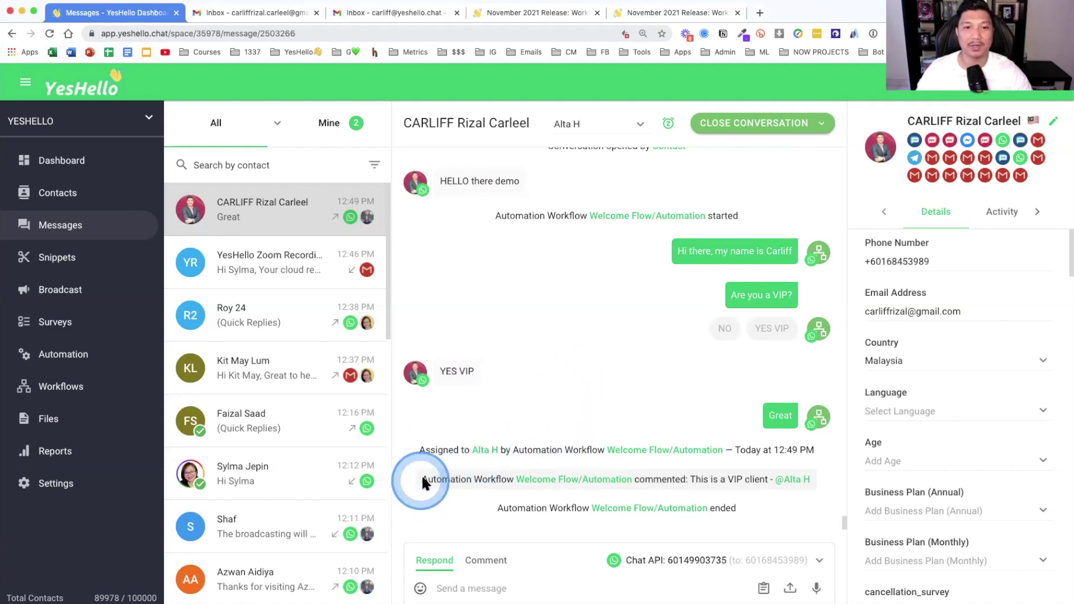
pyautogui.moveTo(423, 479); pyautogui.dragTo(806, 479)
pyautogui.click(821, 480)
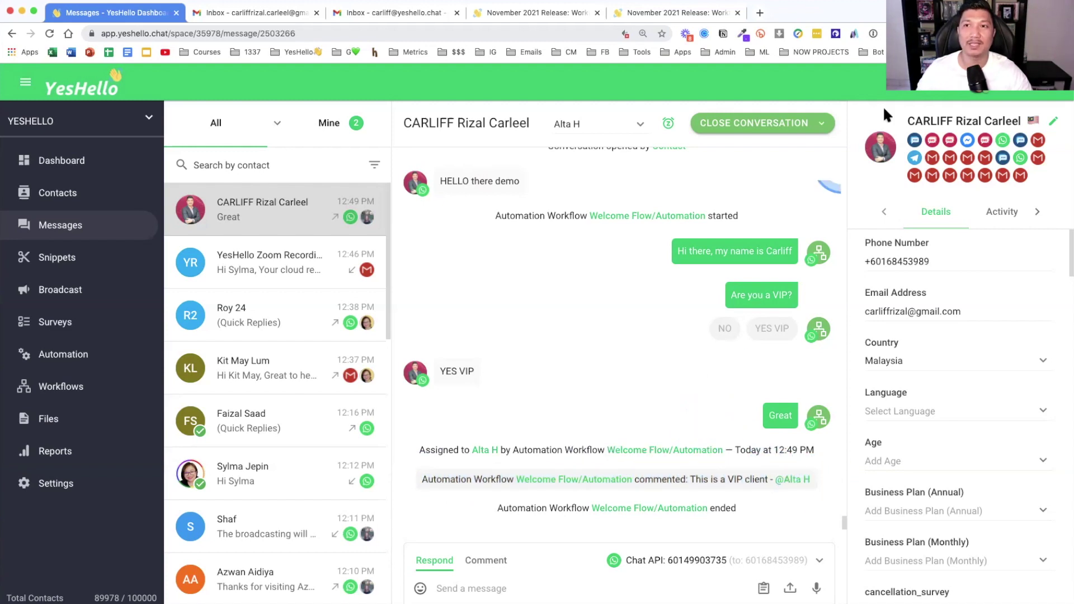
# - Check the mention notifications list, close it, and go to Workflows
pyautogui.click(943, 94)
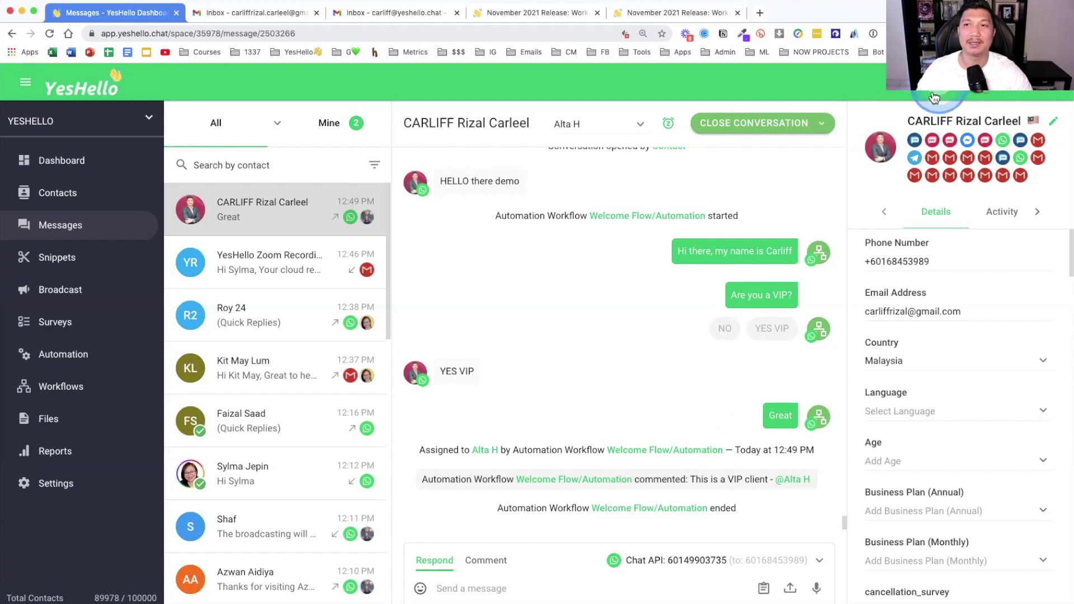
pyautogui.click(937, 95)
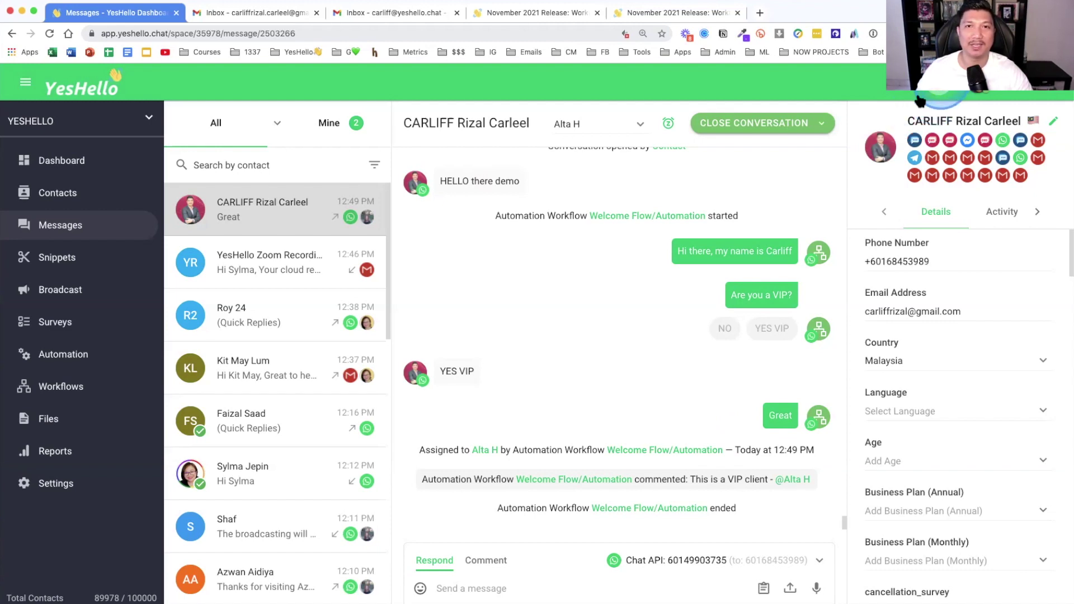
pyautogui.click(443, 192)
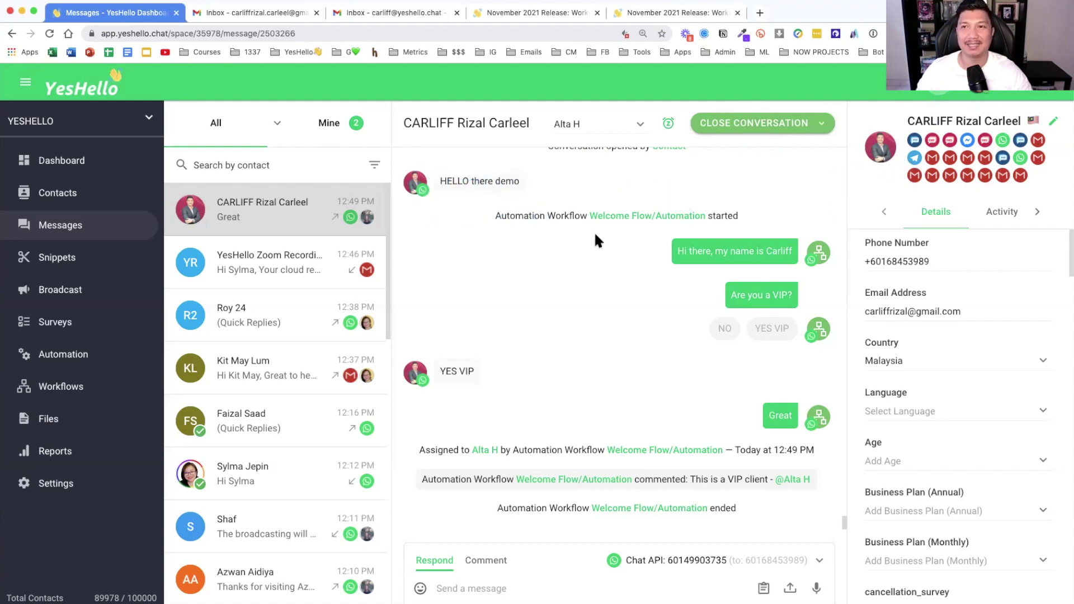
pyautogui.click(842, 178)
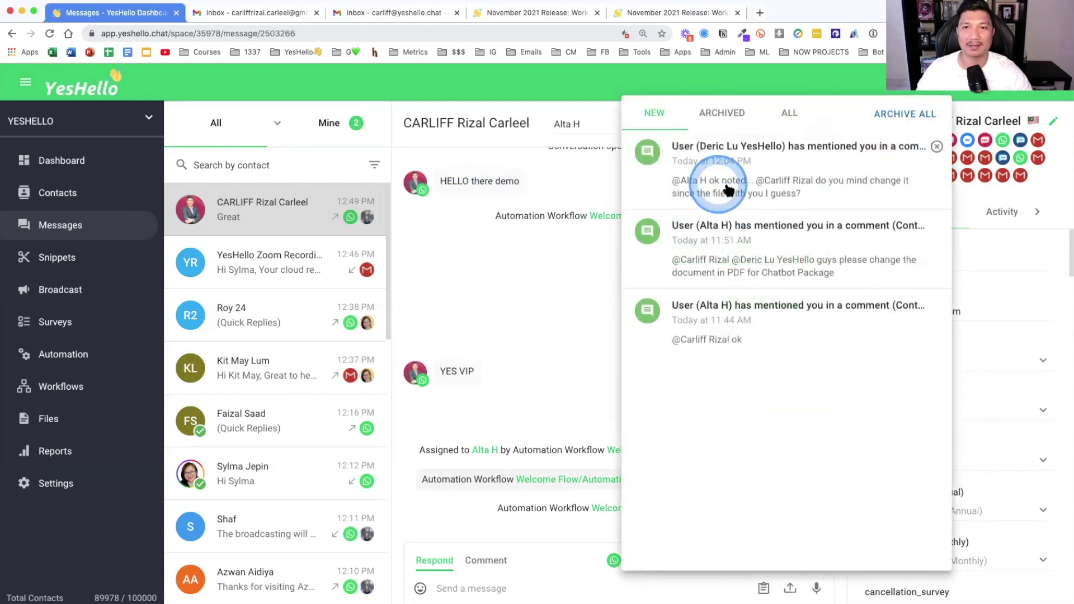
pyautogui.click(551, 281)
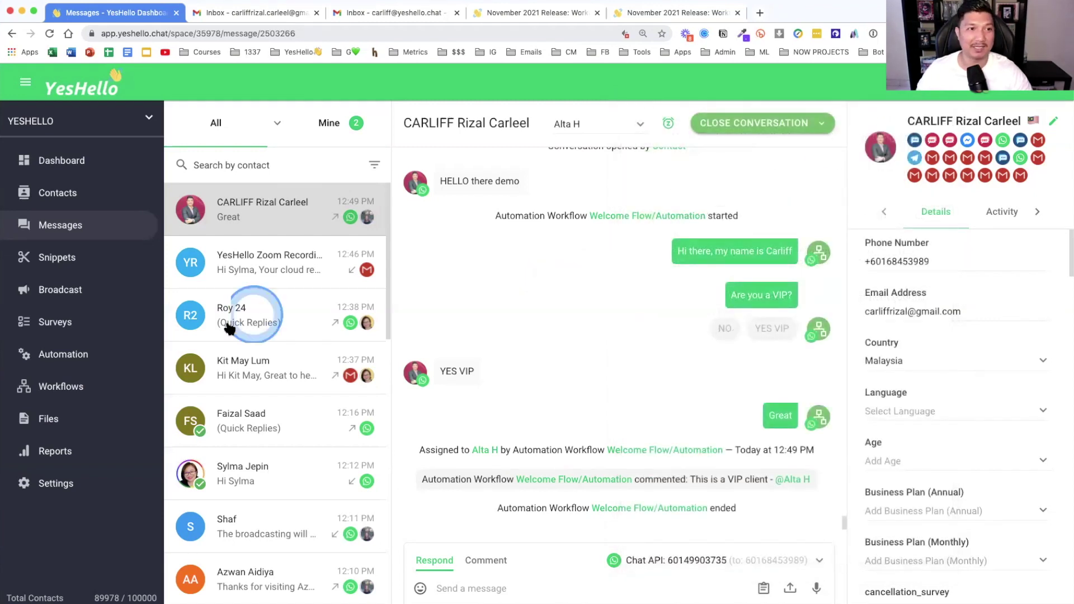
pyautogui.click(63, 385)
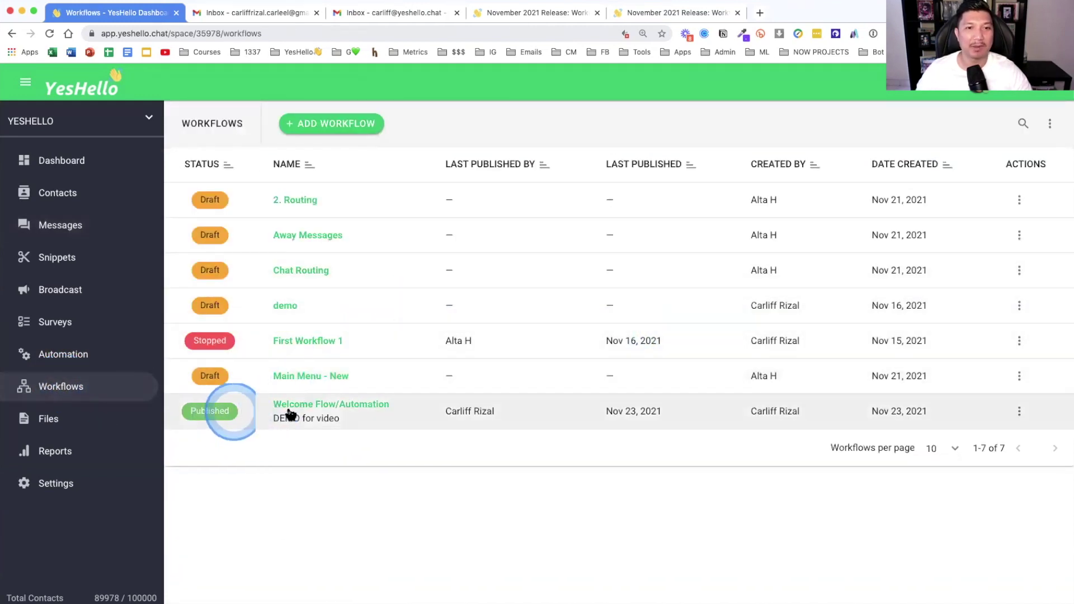
# - Stop Welcome Flow/Automation via its Actions menu and confirm Stop in the dialog
pyautogui.click(1019, 413)
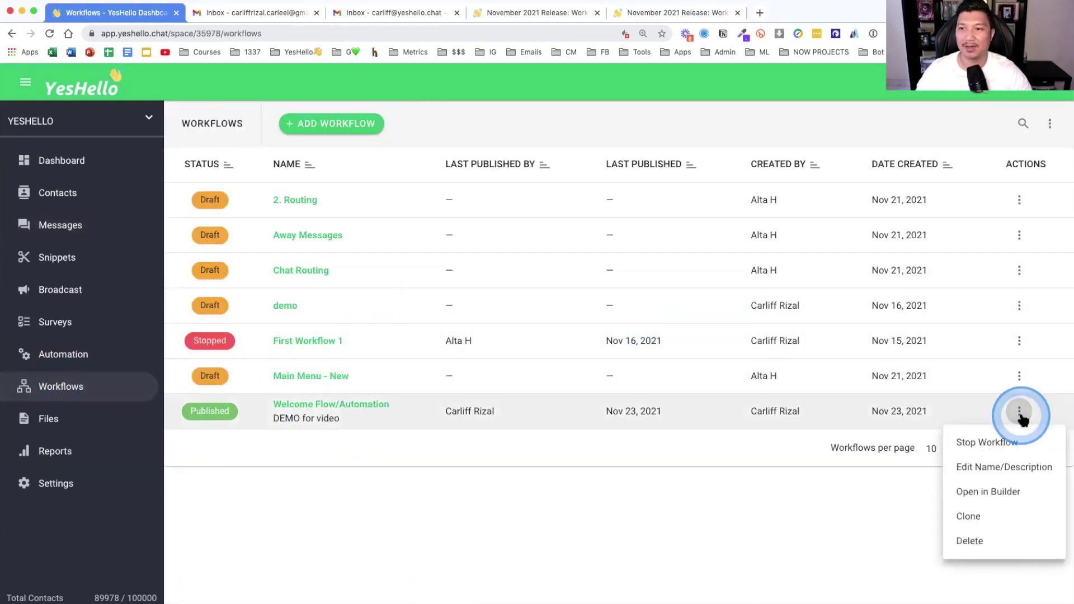
pyautogui.click(1001, 441)
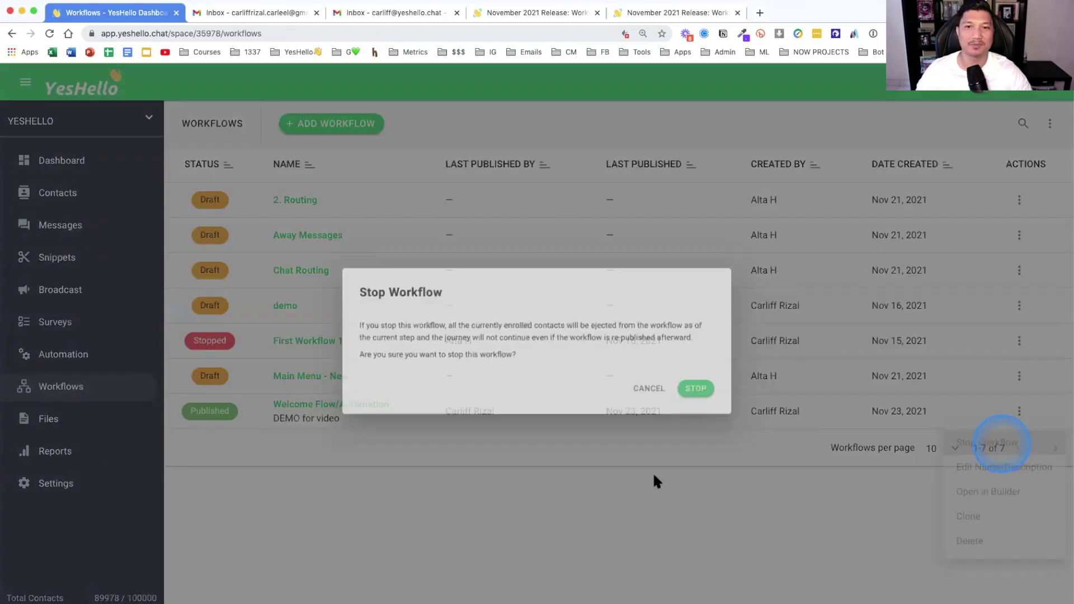
pyautogui.click(696, 389)
pyautogui.click(595, 522)
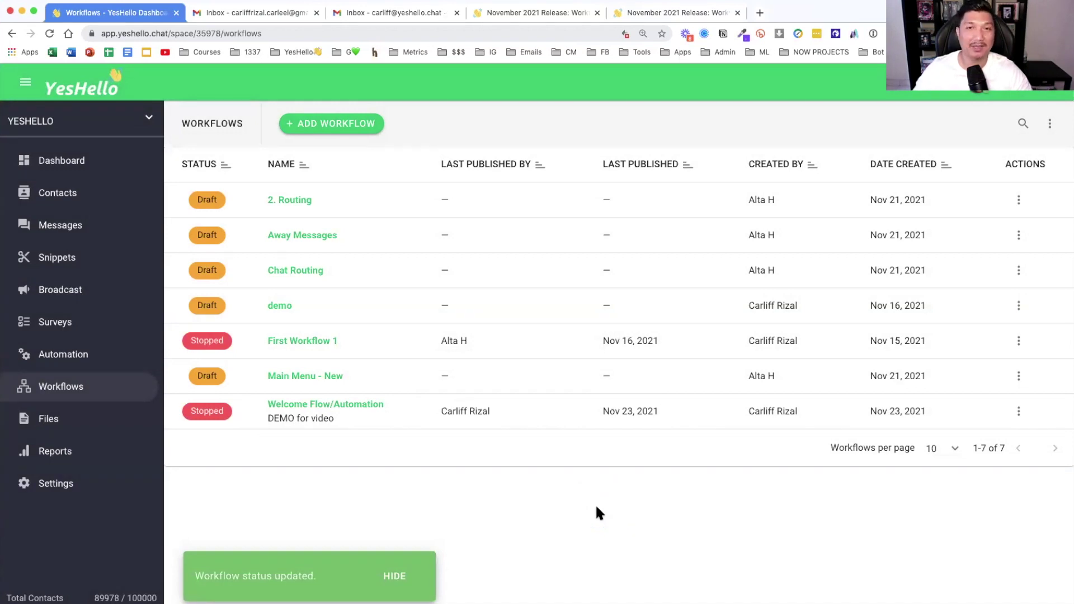
pyautogui.click(596, 517)
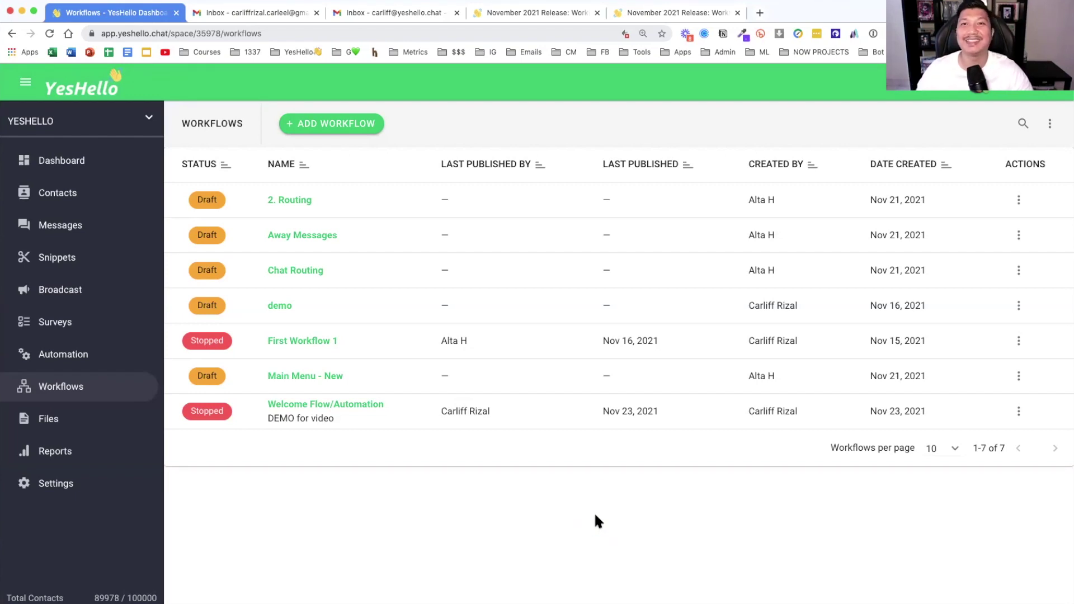
pyautogui.click(556, 513)
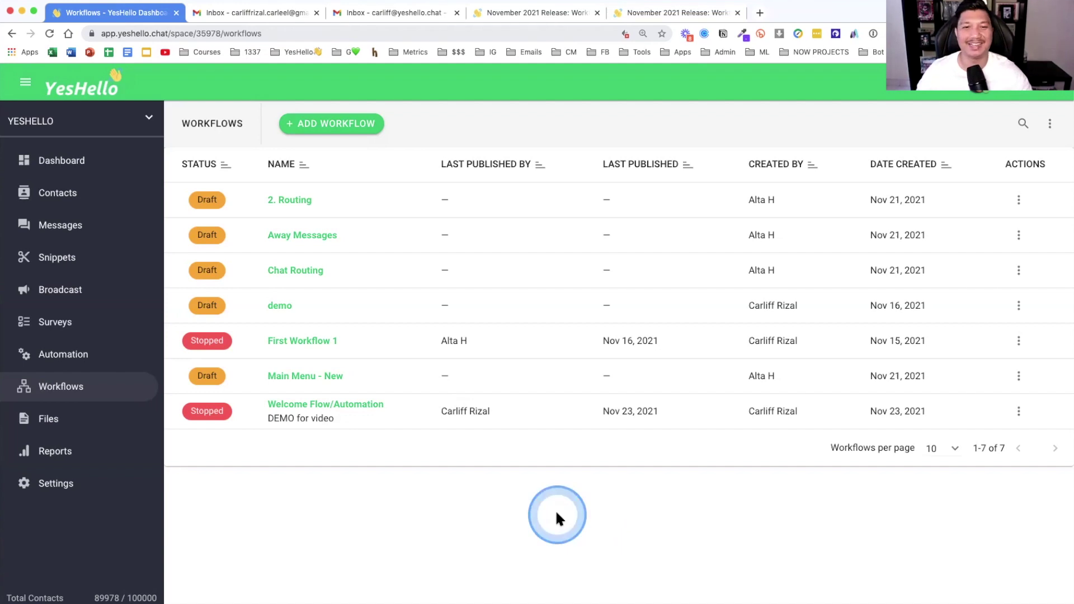
# - Switch to the November 2021 Release blog post and begin scrolling through it
pyautogui.click(681, 18)
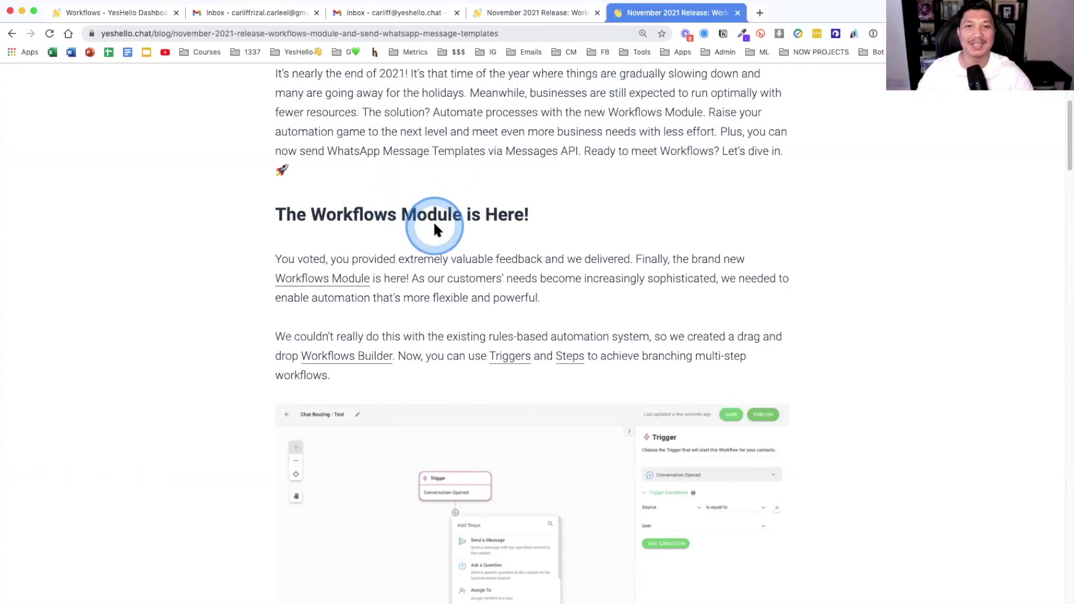
pyautogui.scroll(-3, 445, 239)
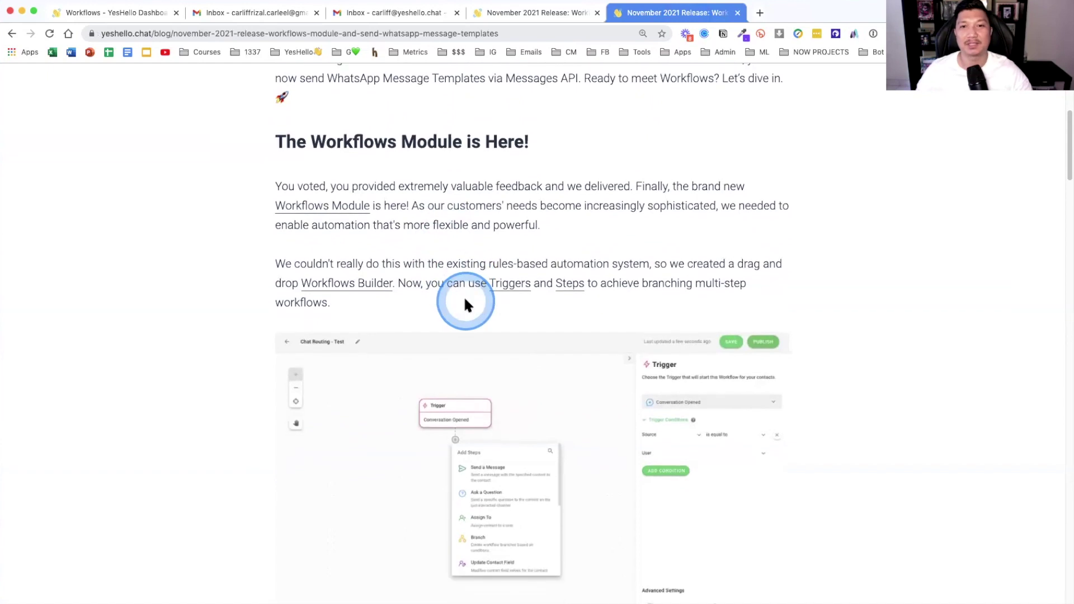
pyautogui.scroll(-2, 624, 301)
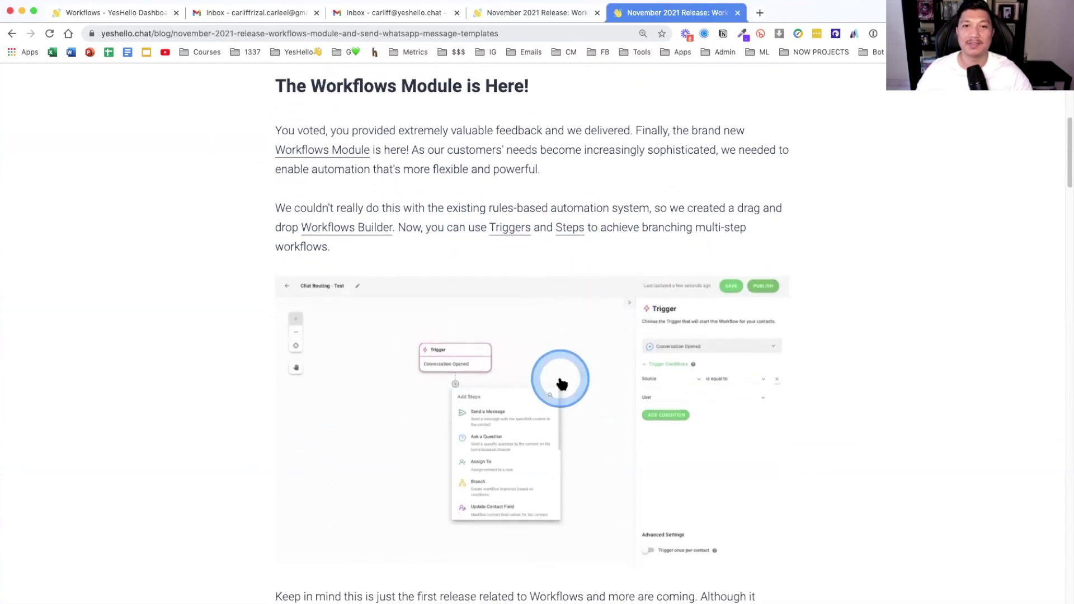
pyautogui.scroll(-9, 561, 384)
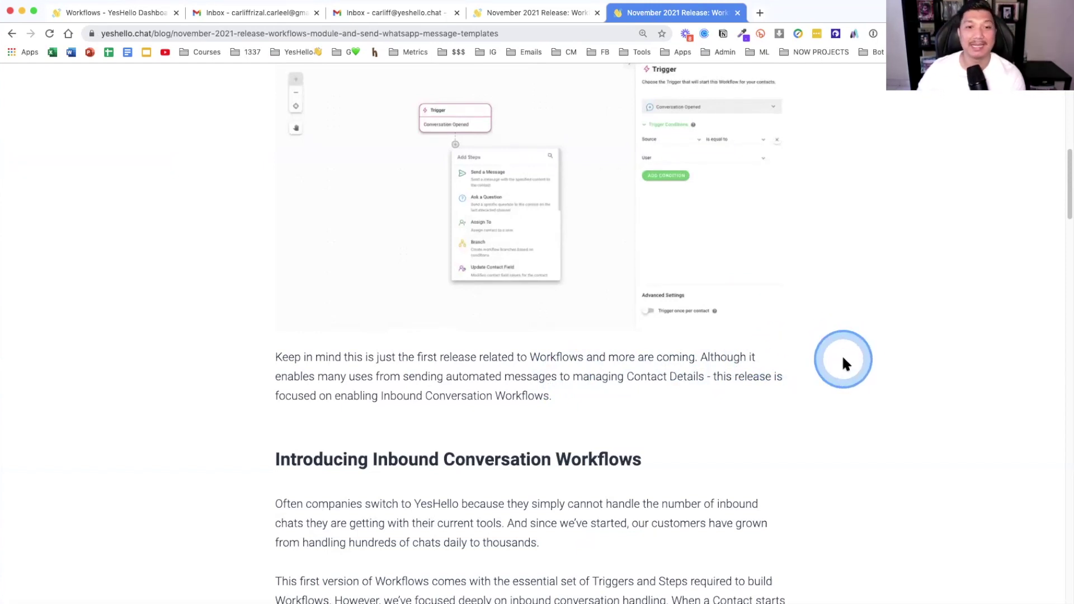
pyautogui.scroll(-7, 844, 364)
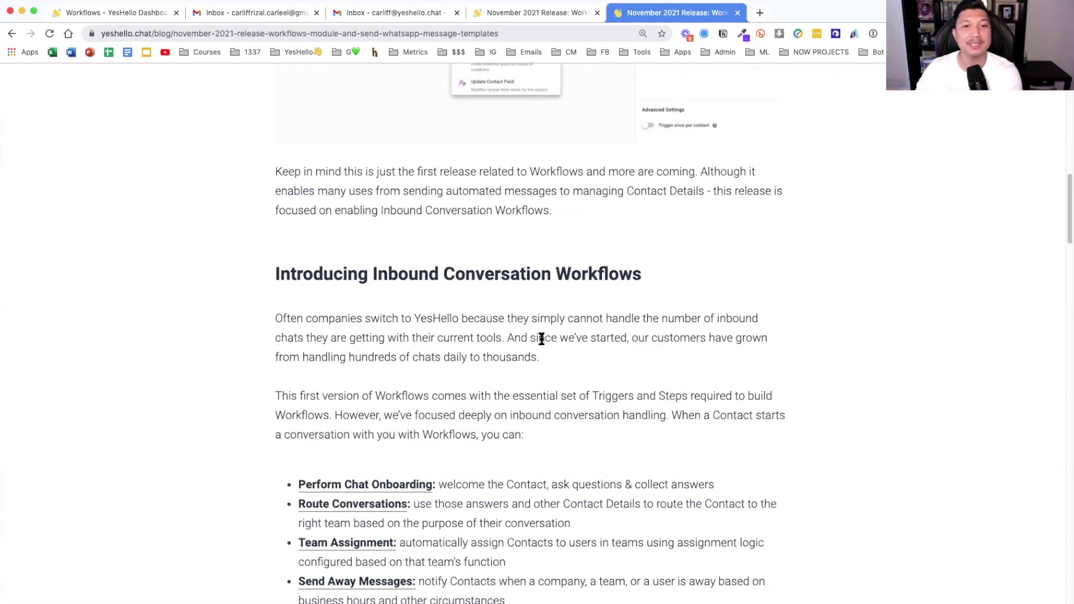
# - Scroll further down to the Intro to the Workflows Module section
pyautogui.scroll(-2, 541, 339)
pyautogui.click(521, 341)
pyautogui.scroll(-1, 509, 342)
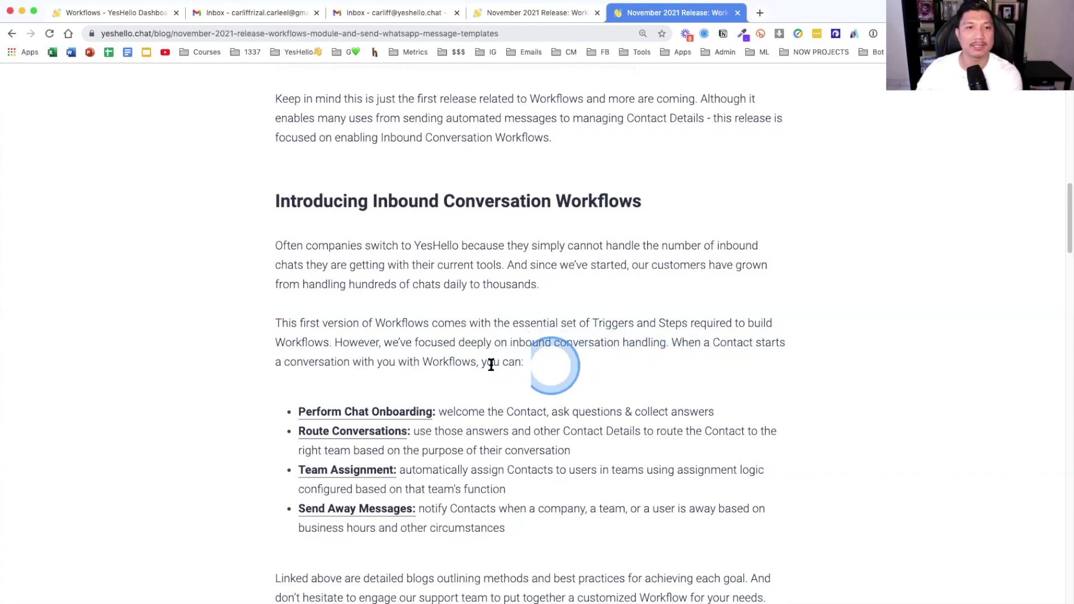
pyautogui.scroll(-3, 354, 368)
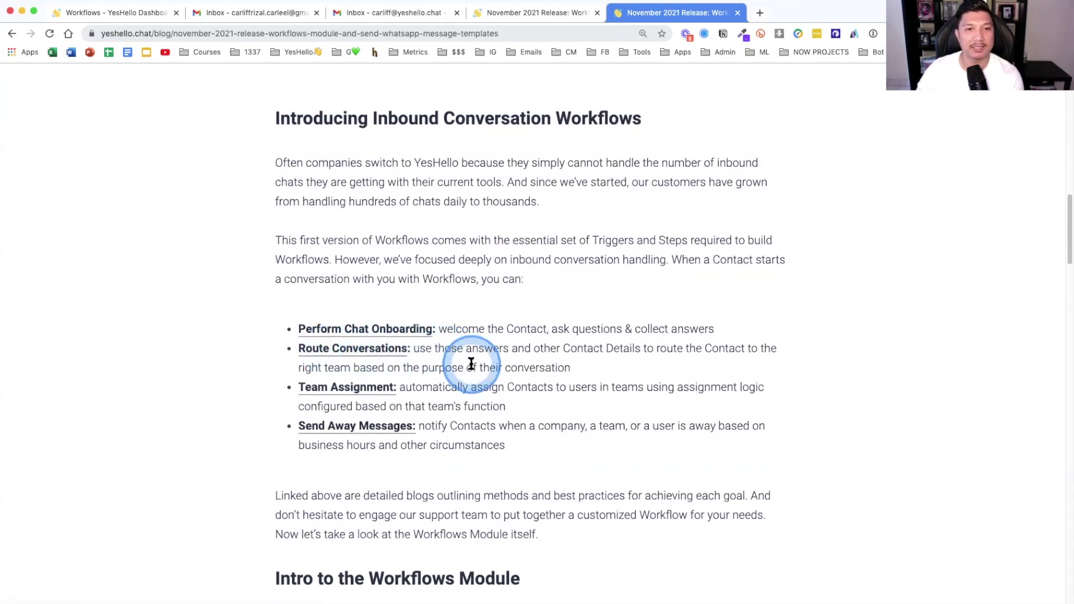
pyautogui.scroll(-2, 470, 360)
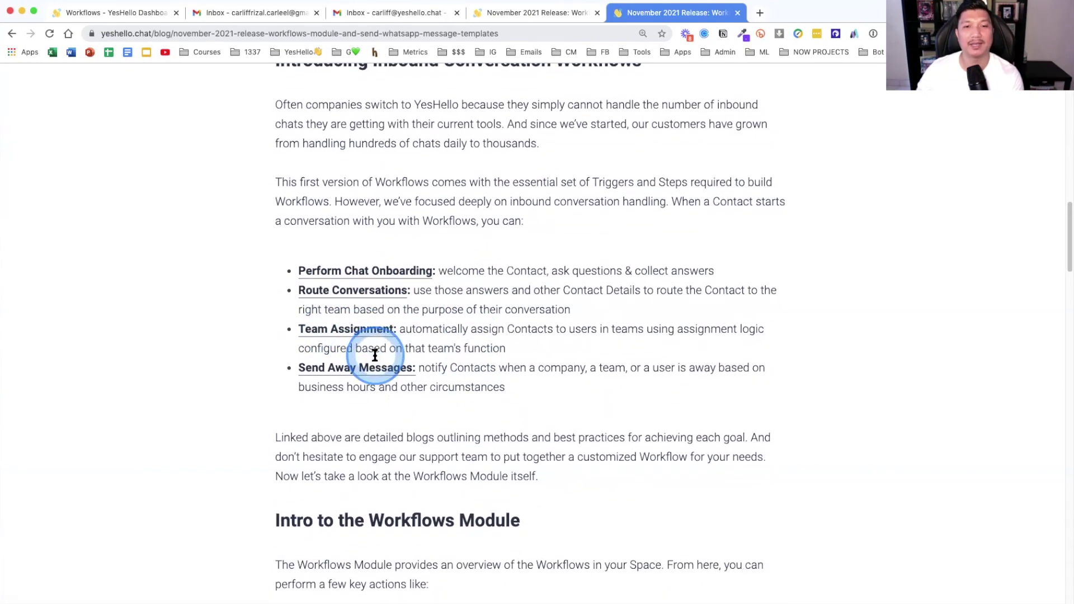
pyautogui.scroll(-2, 374, 353)
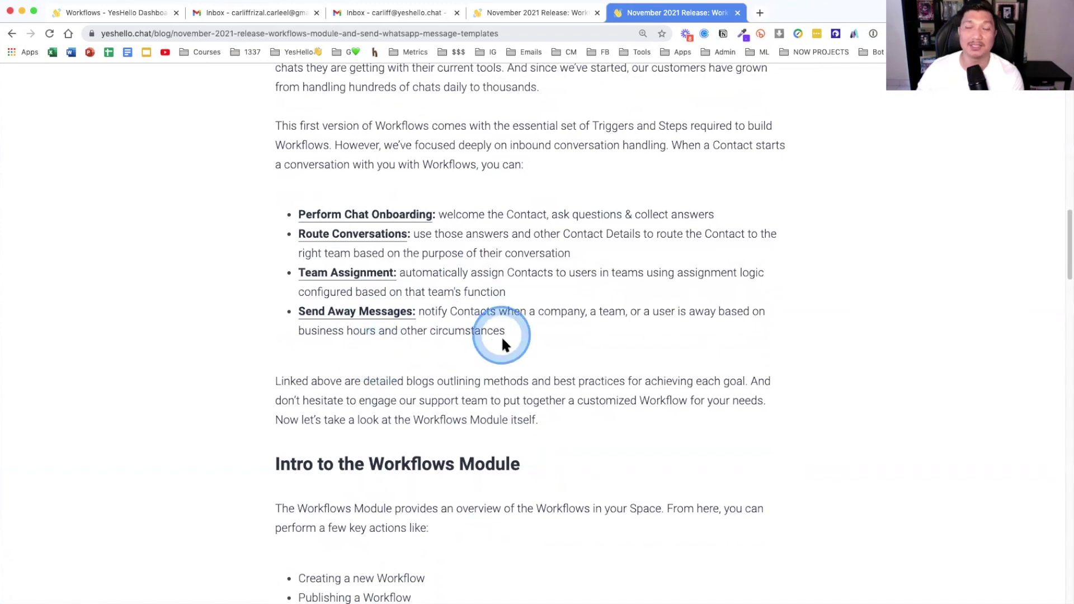
pyautogui.scroll(-3, 510, 338)
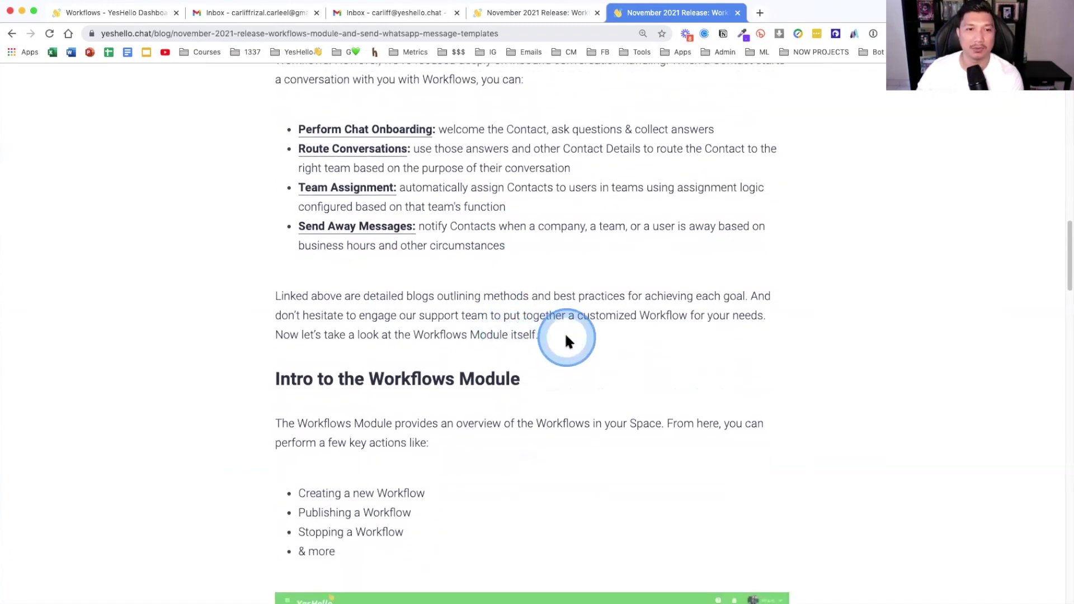
pyautogui.scroll(-3, 567, 335)
# - Scroll into the Workflow Builder passage, clicking along the text while reading
pyautogui.scroll(-2, 566, 335)
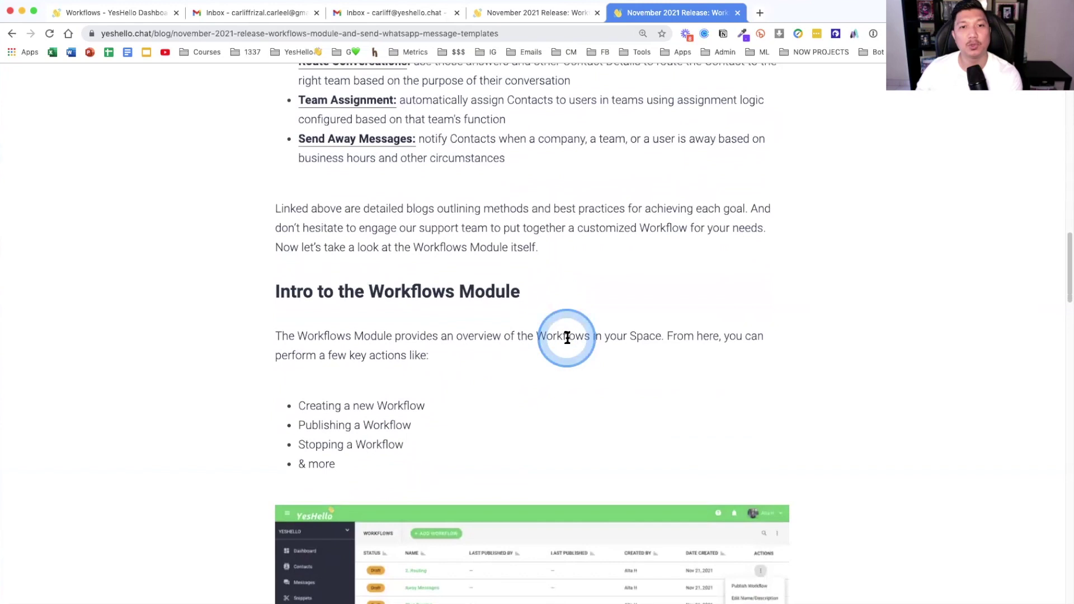
pyautogui.scroll(-3, 566, 337)
pyautogui.scroll(-5, 590, 339)
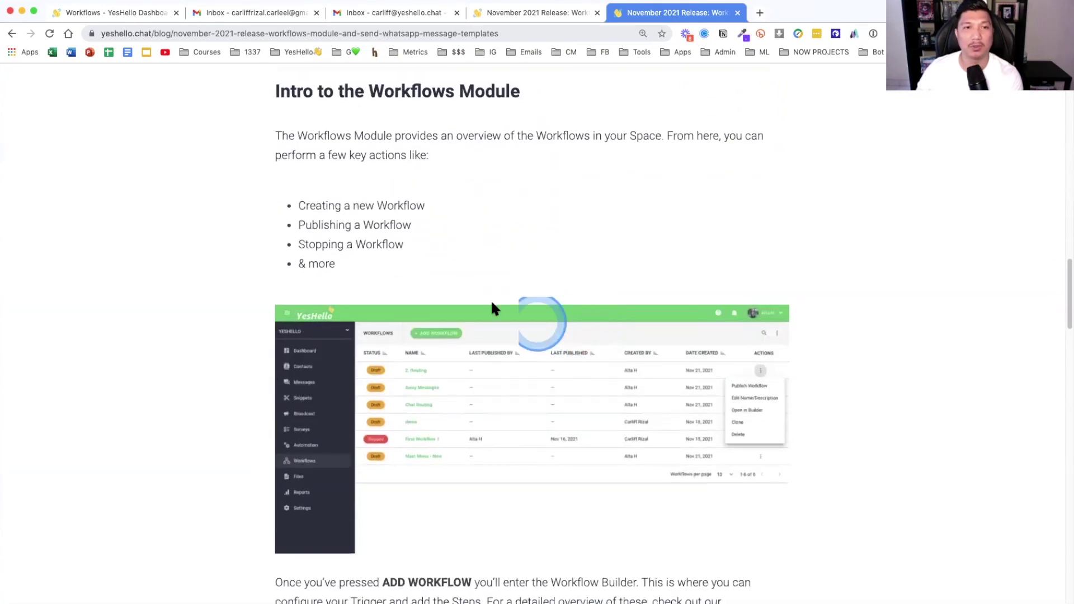
pyautogui.click(356, 228)
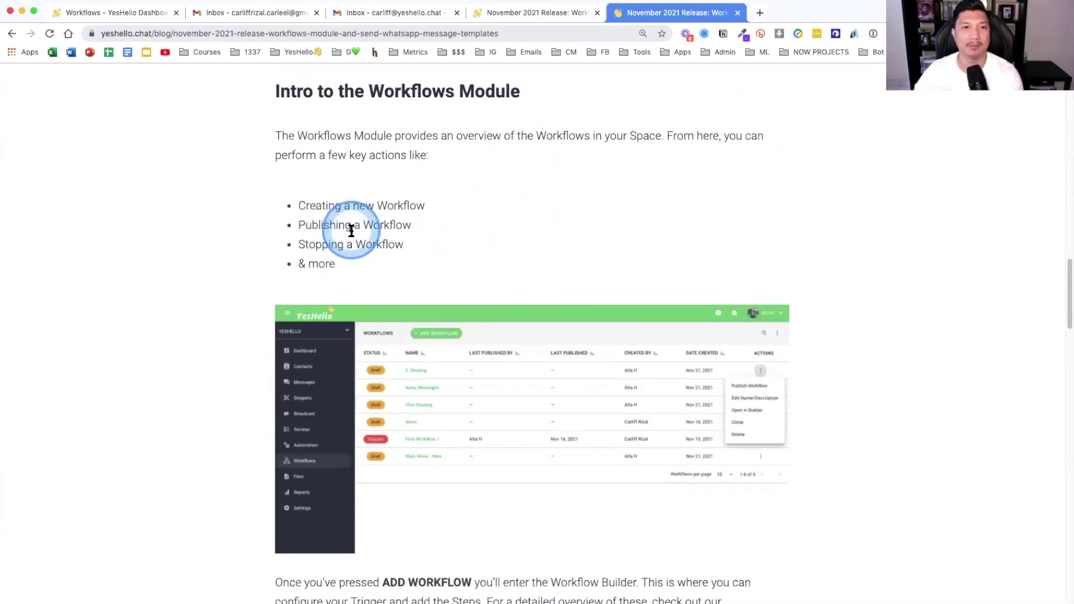
pyautogui.click(559, 230)
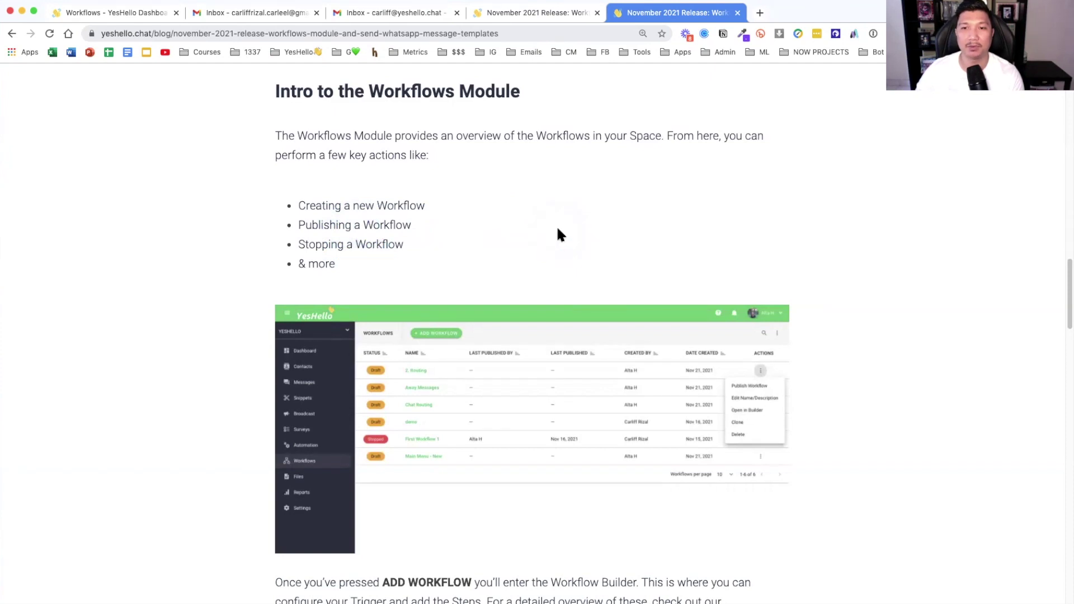
pyautogui.click(301, 206)
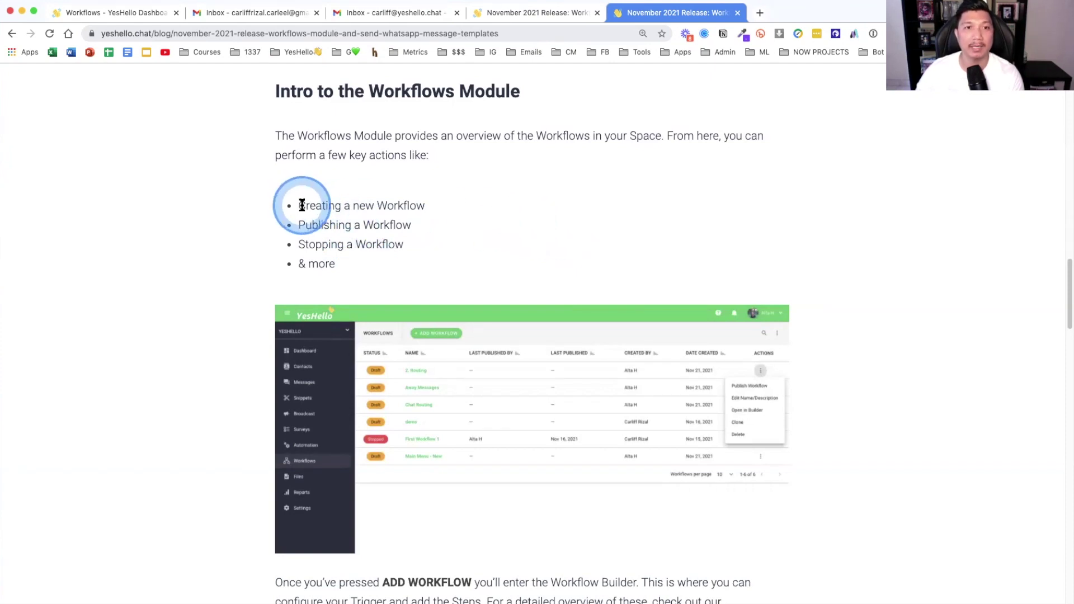
pyautogui.click(334, 215)
pyautogui.click(332, 224)
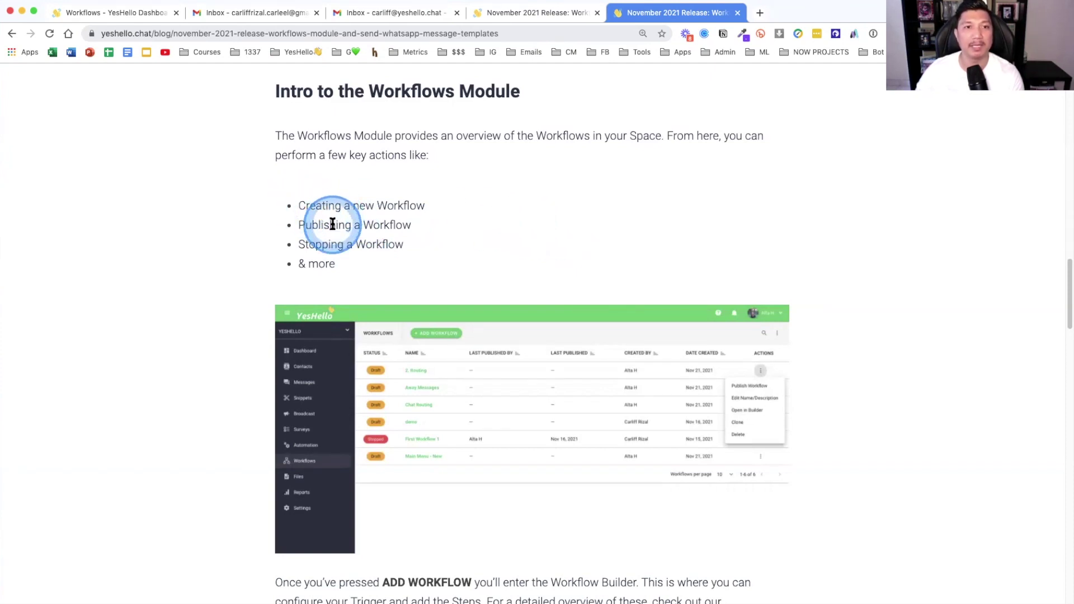
pyautogui.click(321, 249)
pyautogui.click(308, 249)
# - Scroll past the Workflow Builder screenshot and select text down to the 'Alternatively…' paragraph
pyautogui.click(364, 248)
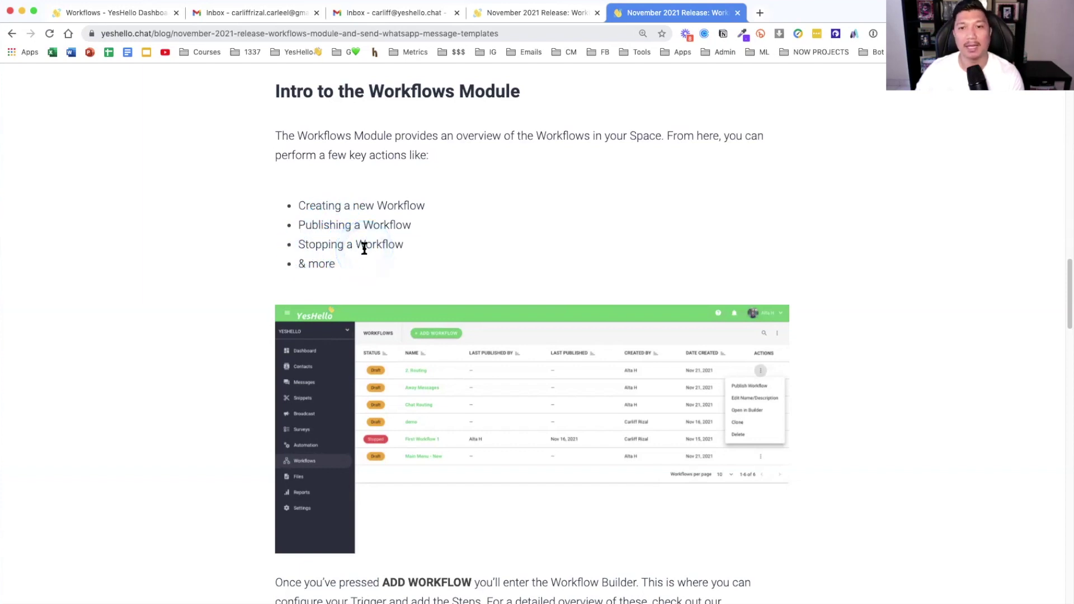
pyautogui.click(364, 248)
pyautogui.click(520, 247)
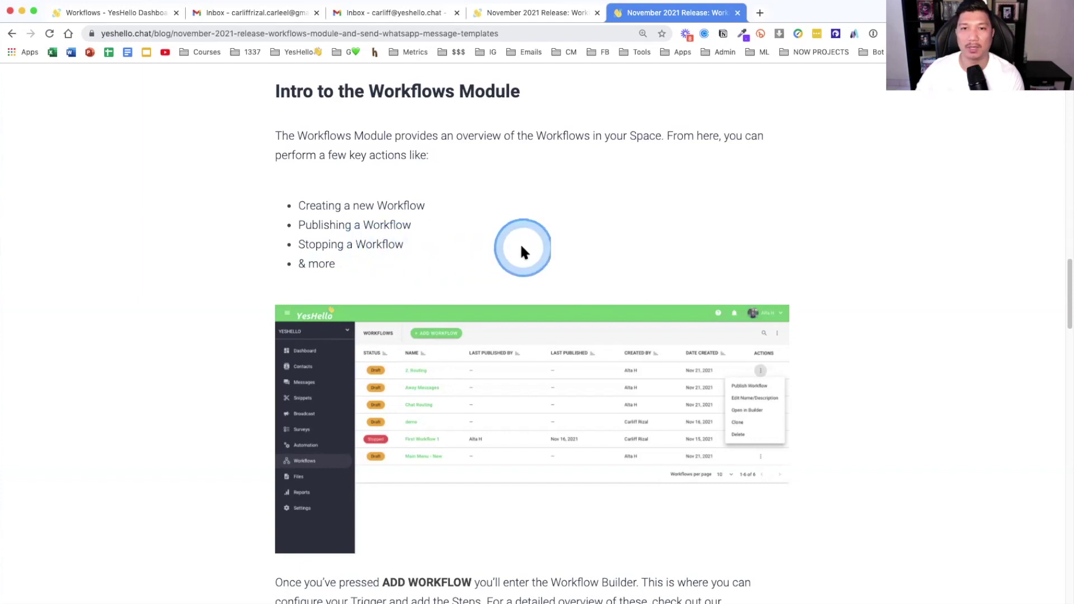
pyautogui.click(563, 249)
pyautogui.scroll(-6, 563, 246)
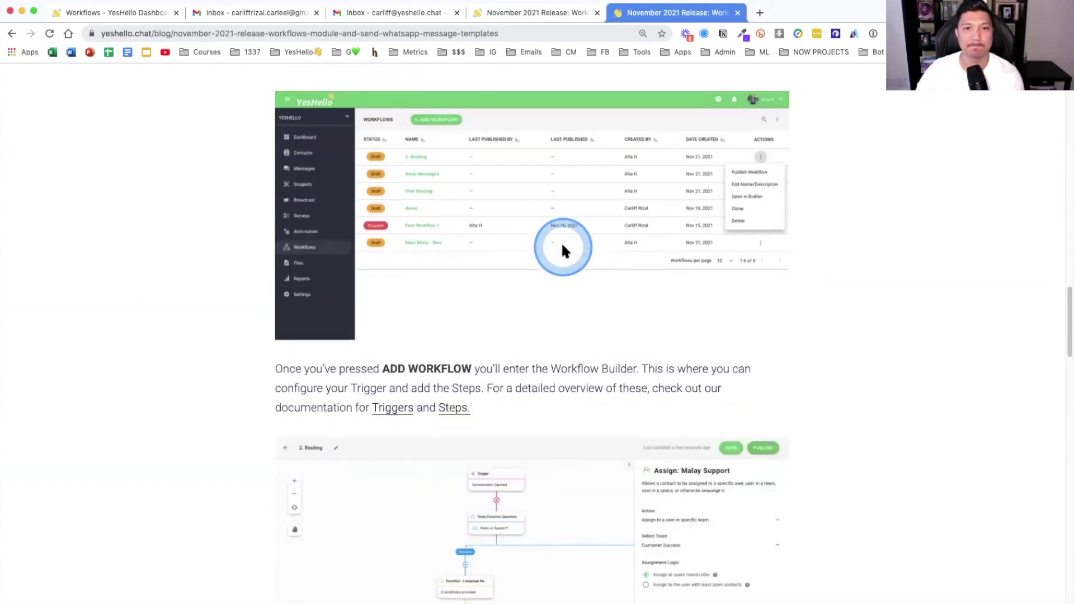
pyautogui.click(561, 247)
pyautogui.scroll(-2, 562, 247)
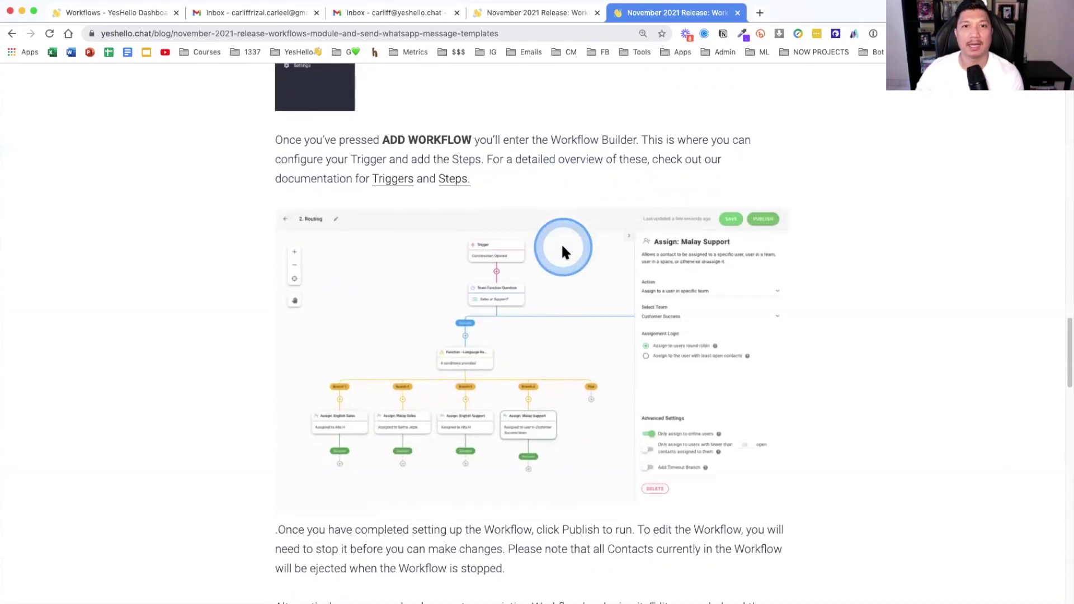
pyautogui.click(519, 366)
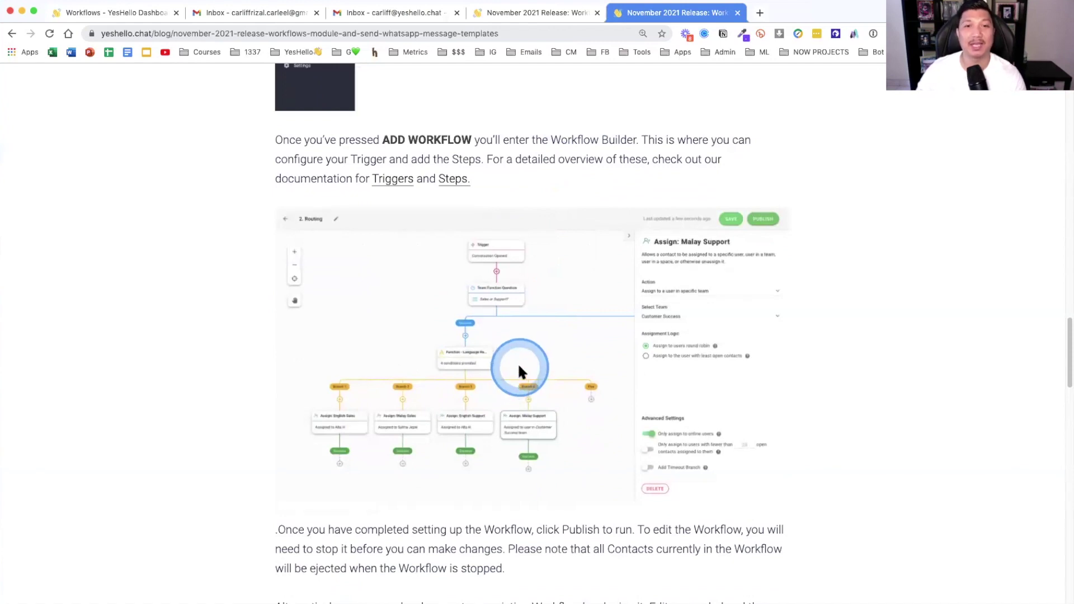
pyautogui.moveTo(518, 362)
pyautogui.mouseDown()
pyautogui.moveTo(435, 414)
pyautogui.moveTo(318, 453)
pyautogui.mouseUp()
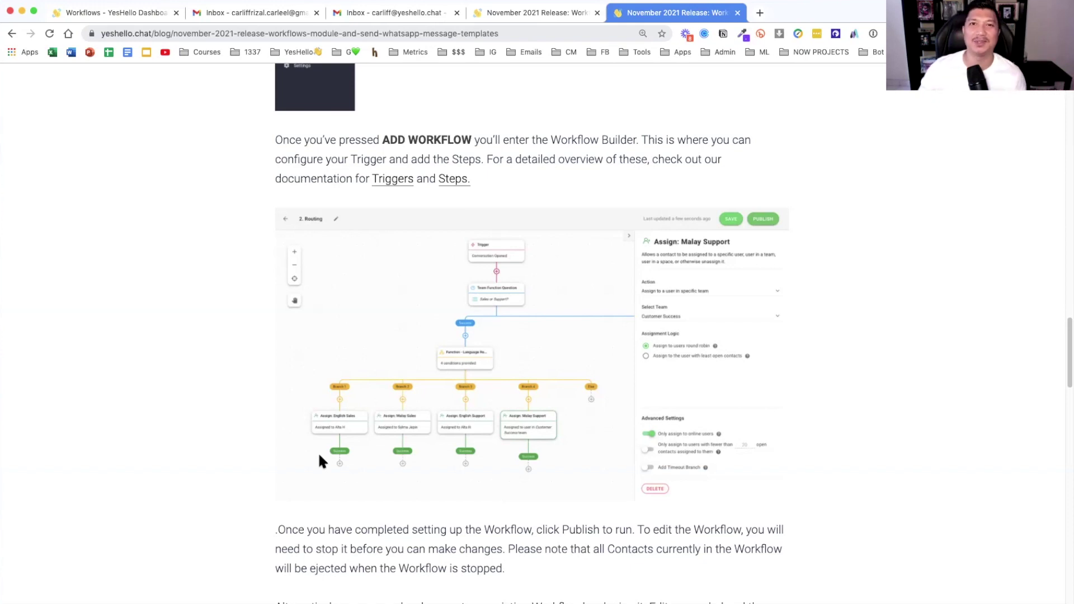
# - Scroll to 'What's Next with Workflows?' and highlight the Workflows Analytics mention
pyautogui.scroll(-2, 452, 430)
pyautogui.scroll(-4, 452, 429)
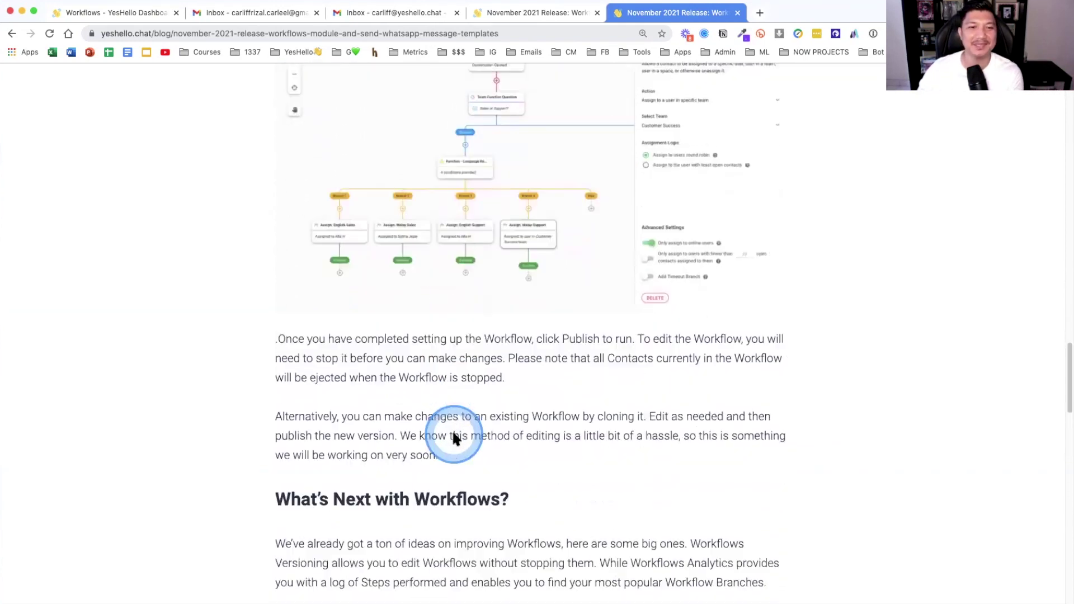
pyautogui.scroll(-3, 460, 429)
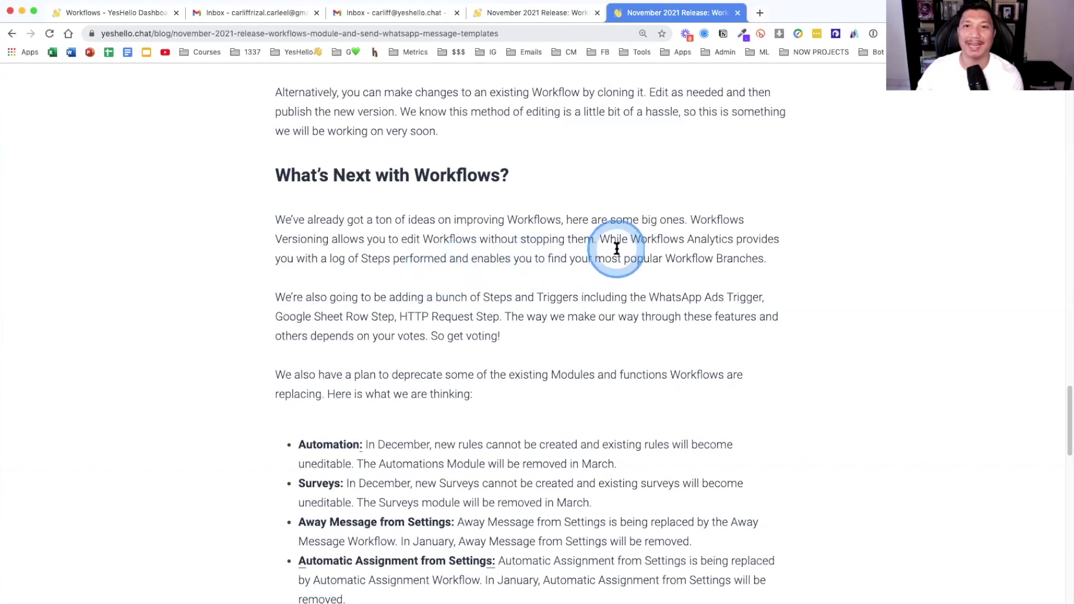
pyautogui.moveTo(657, 240); pyautogui.dragTo(747, 240)
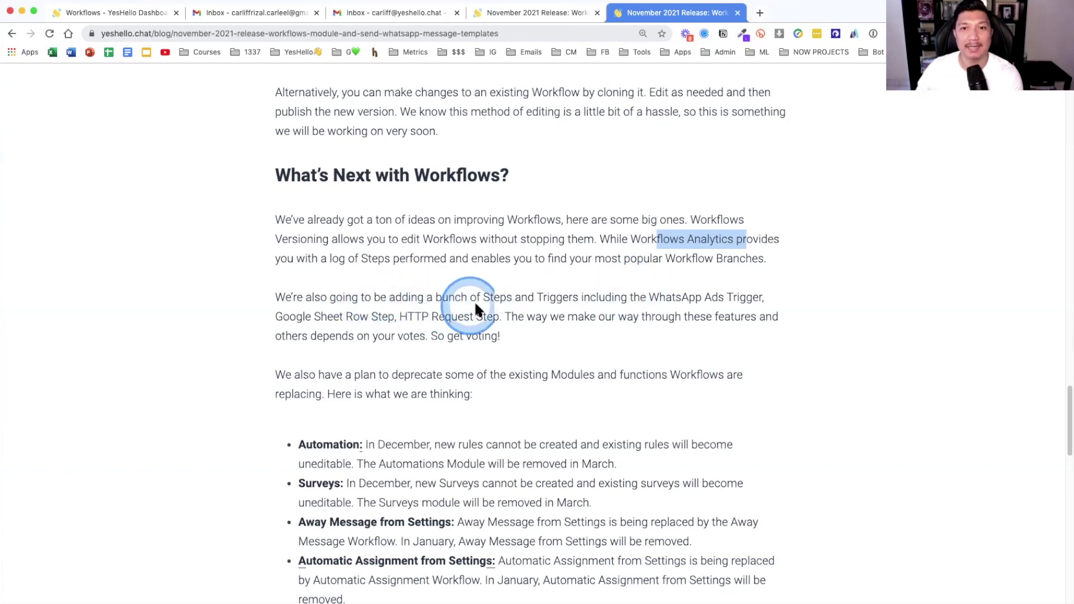
# - Highlight the new Steps and Triggers: WhatsApp Ads Trigger, Google Sheet Row Step, HTTP Request Step
pyautogui.moveTo(409, 301); pyautogui.dragTo(533, 299)
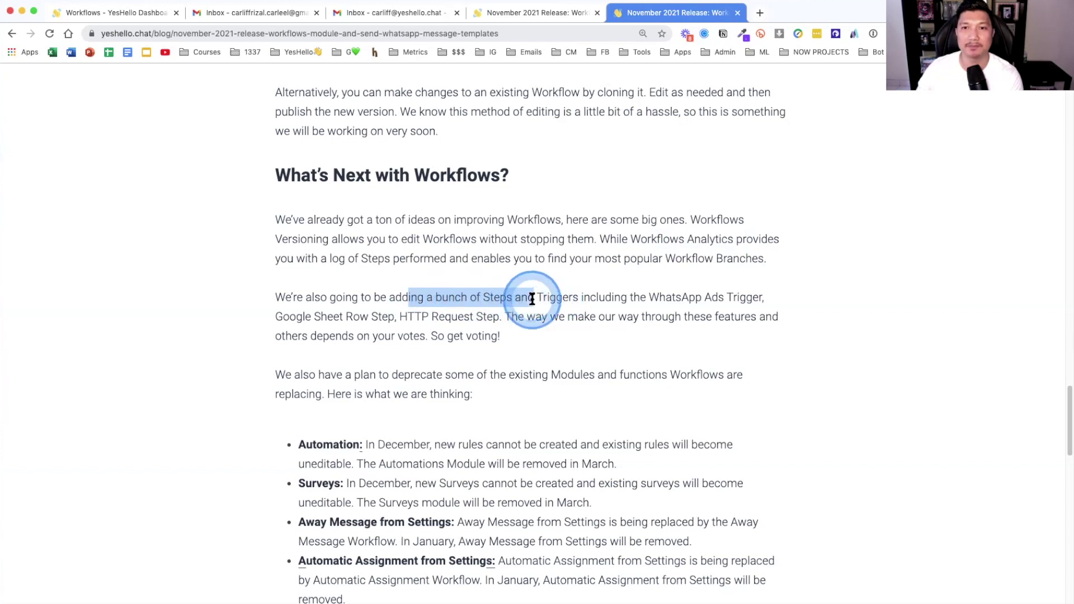
pyautogui.click(594, 299)
pyautogui.moveTo(612, 298); pyautogui.dragTo(762, 297)
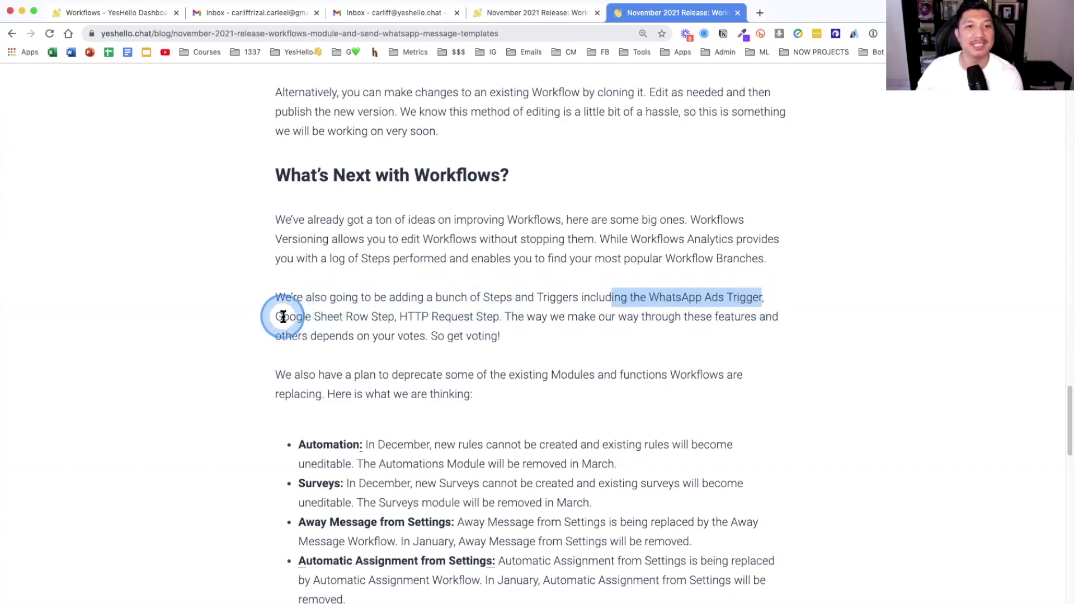
pyautogui.moveTo(283, 315); pyautogui.dragTo(501, 321)
pyautogui.click(405, 317)
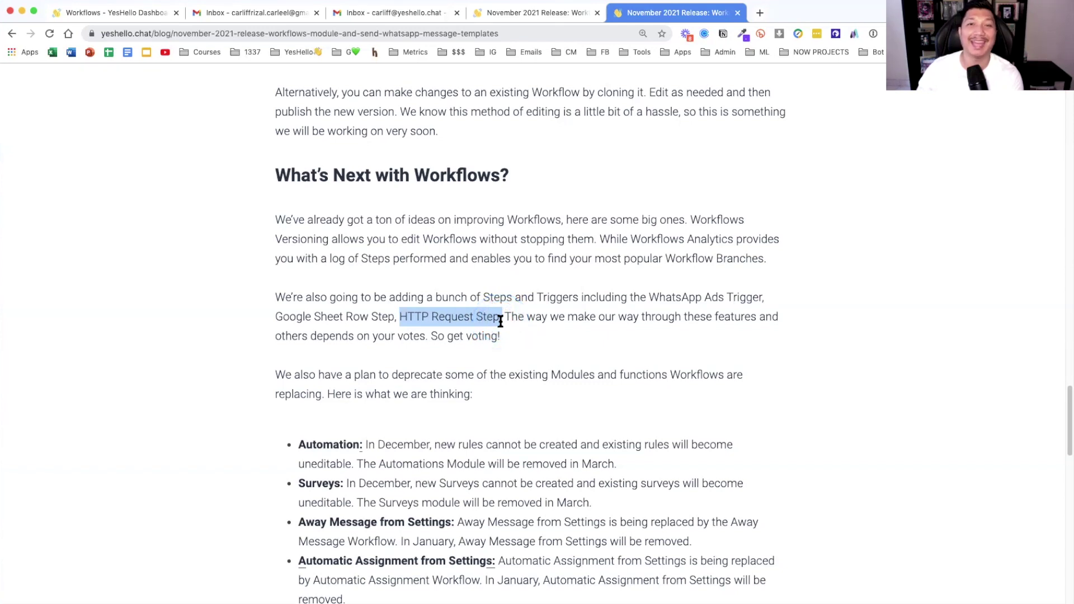
pyautogui.moveTo(501, 321); pyautogui.dragTo(504, 319)
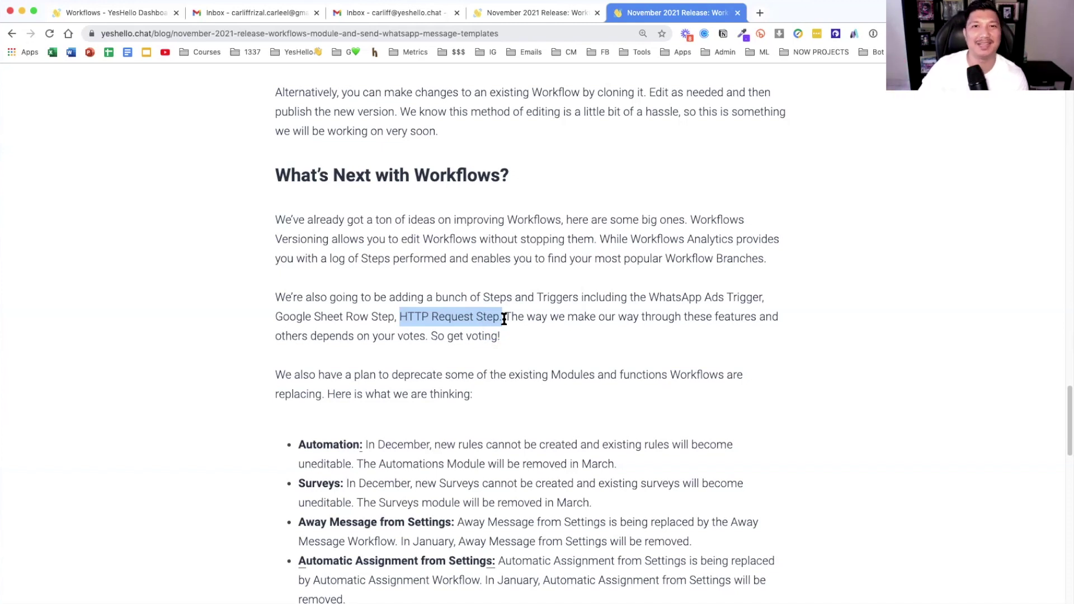
# - Clear the HTTP Request Step highlight and scroll down to the deprecation list
pyautogui.scroll(-2, 546, 302)
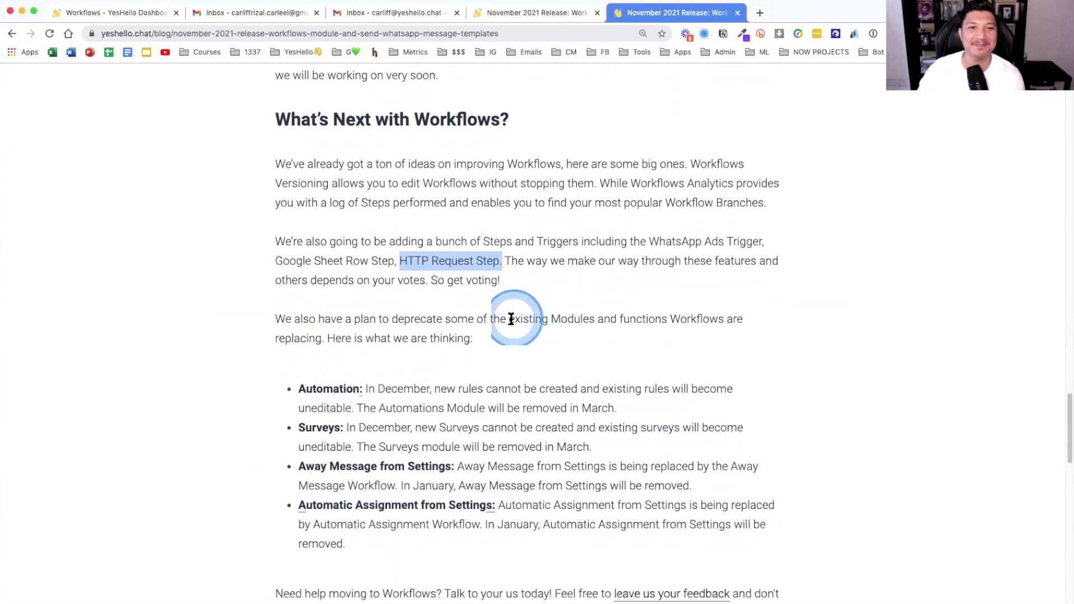
pyautogui.click(509, 320)
pyautogui.scroll(-1, 508, 320)
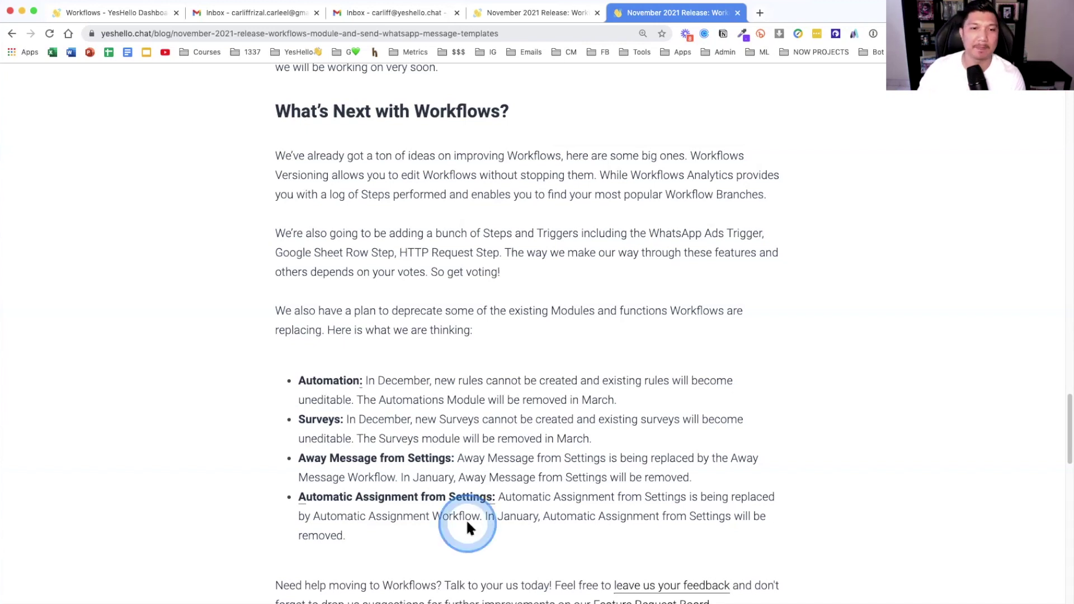
pyautogui.click(396, 445)
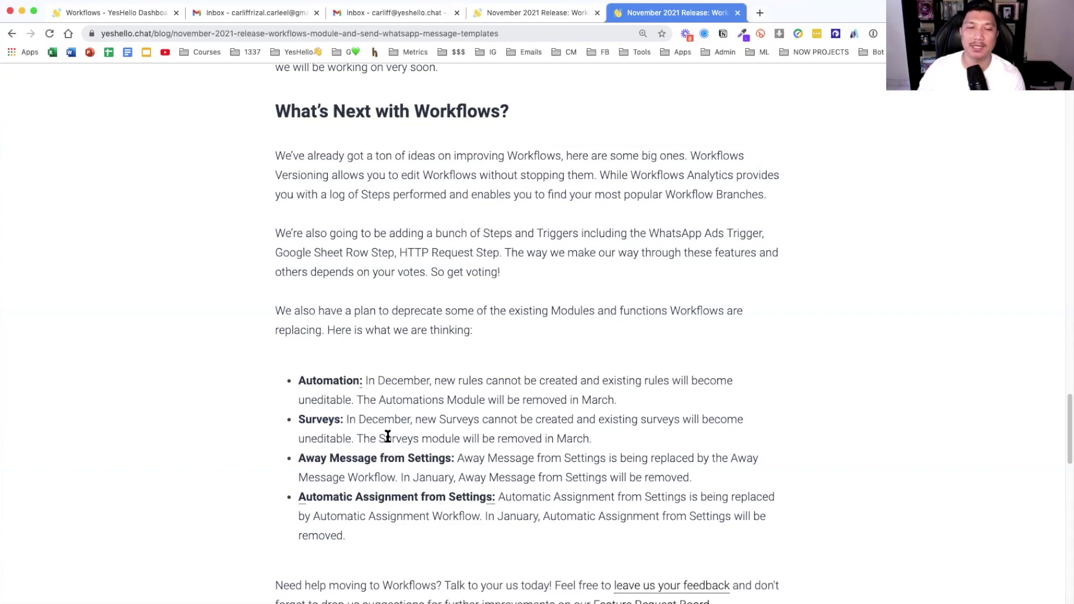
# - Read each deprecation bullet: Automation, Surveys, Away Message and Automatic Assignment
pyautogui.click(324, 384)
pyautogui.click(300, 384)
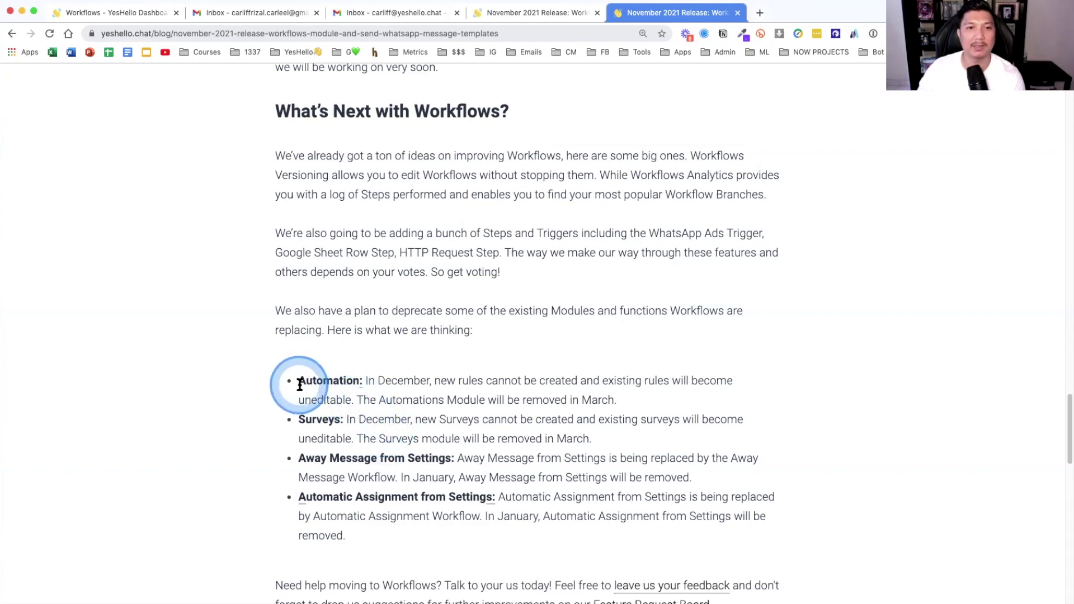
pyautogui.click(320, 421)
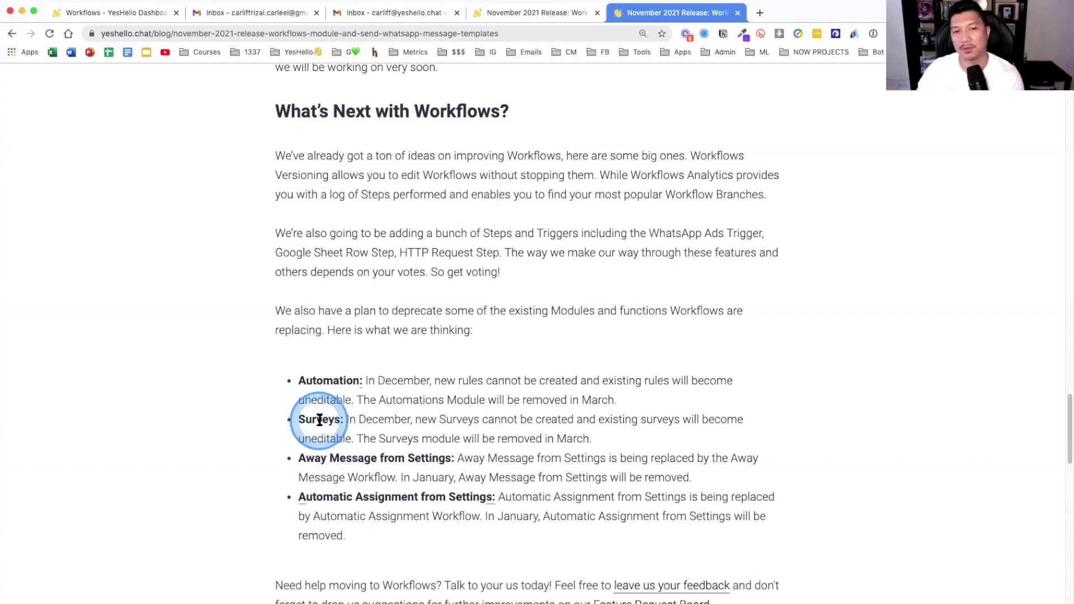
pyautogui.click(284, 463)
pyautogui.click(347, 485)
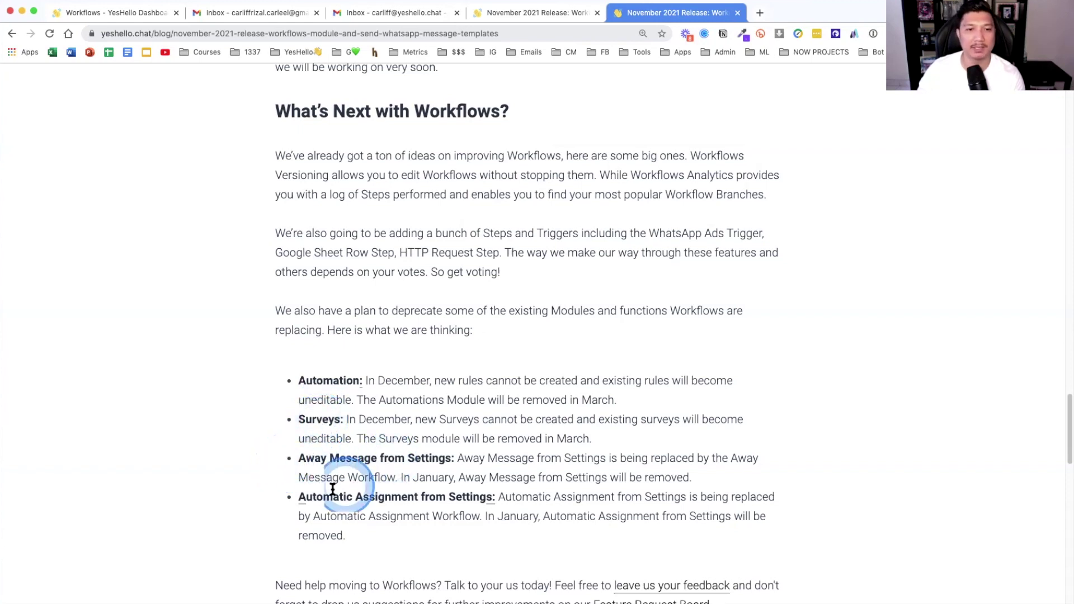
pyautogui.click(318, 501)
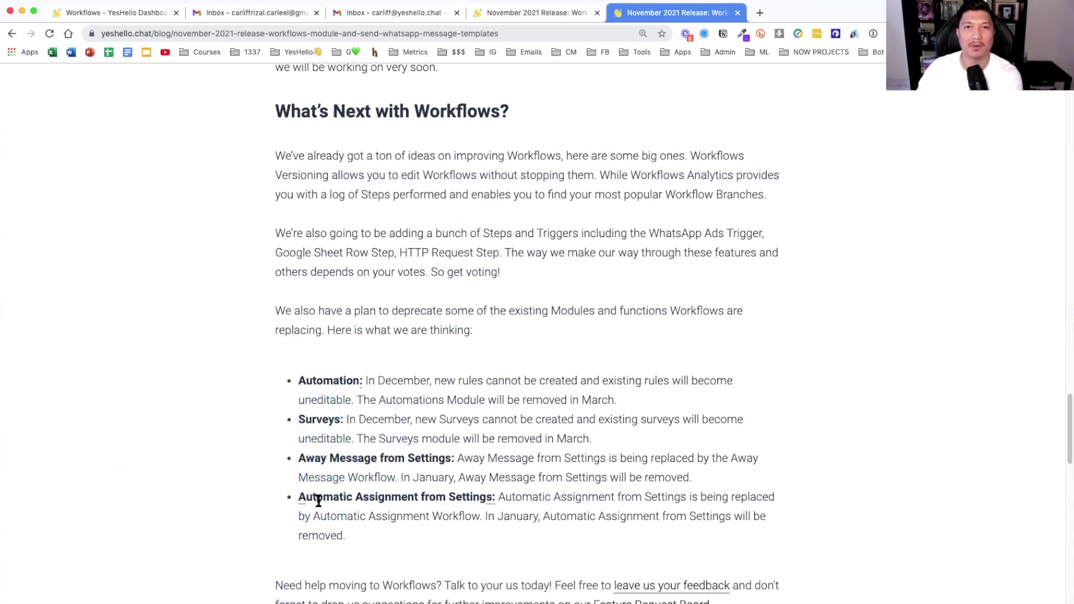
pyautogui.click(432, 445)
# - Scroll through the Send WhatsApp Message Templates via Messages API section and its curl sample
pyautogui.scroll(-3, 432, 445)
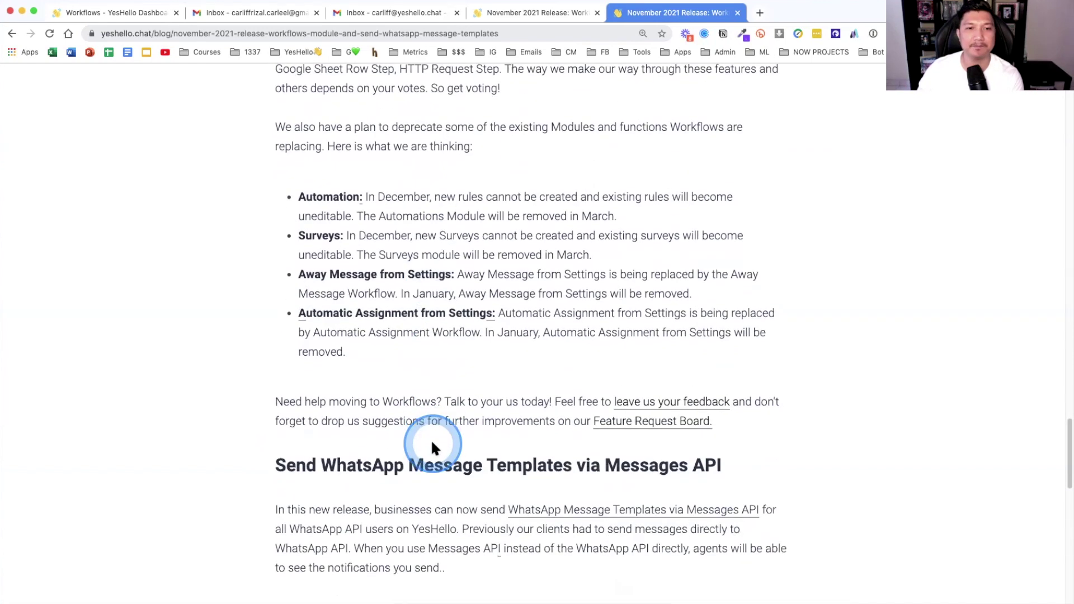
pyautogui.scroll(-2, 432, 443)
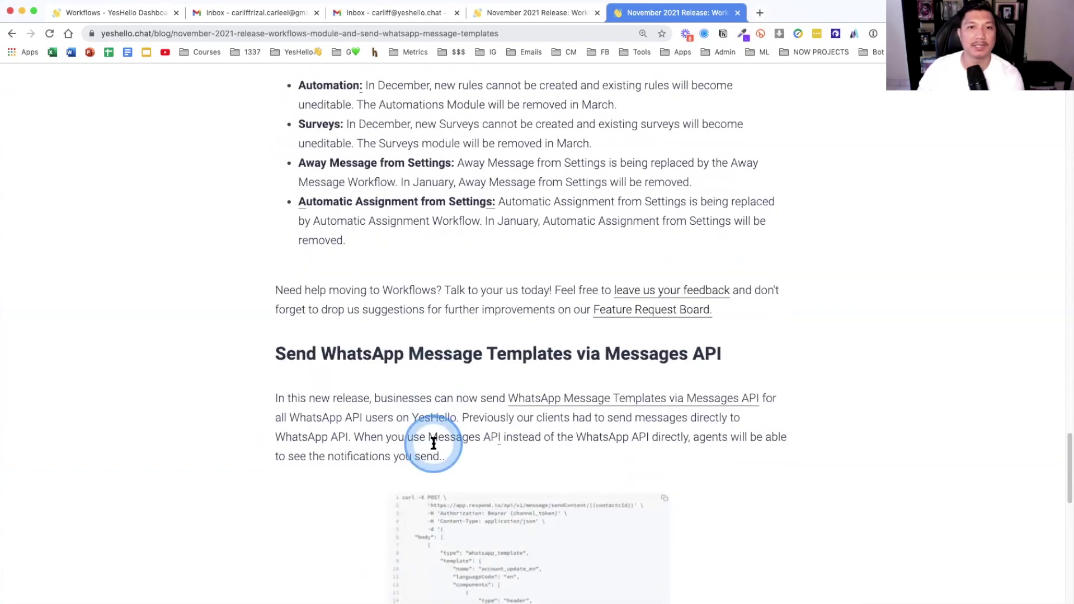
pyautogui.click(481, 431)
pyautogui.scroll(2, 484, 432)
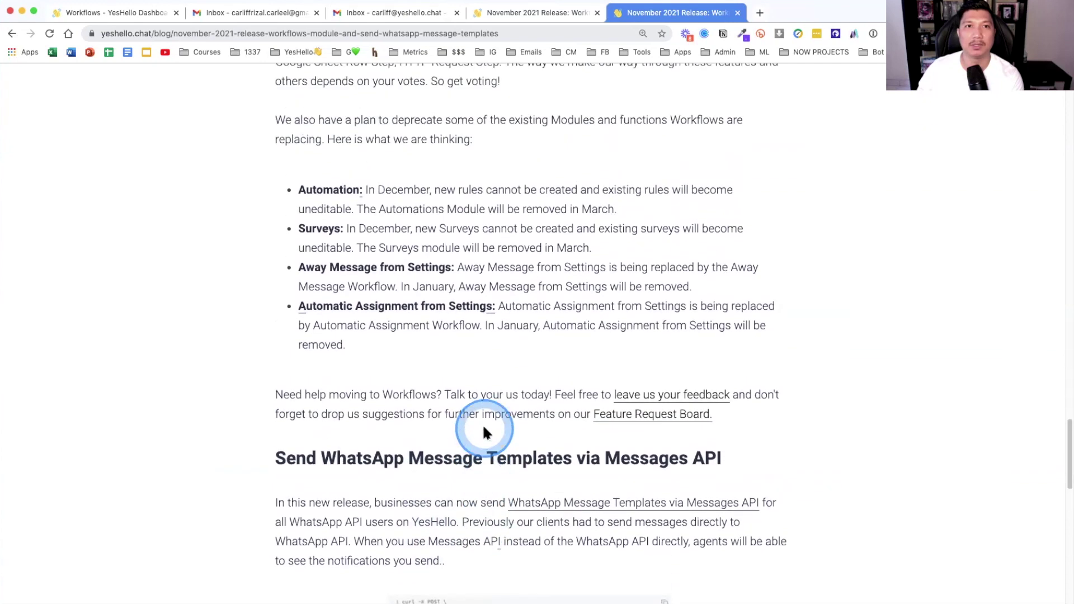
pyautogui.scroll(1, 485, 432)
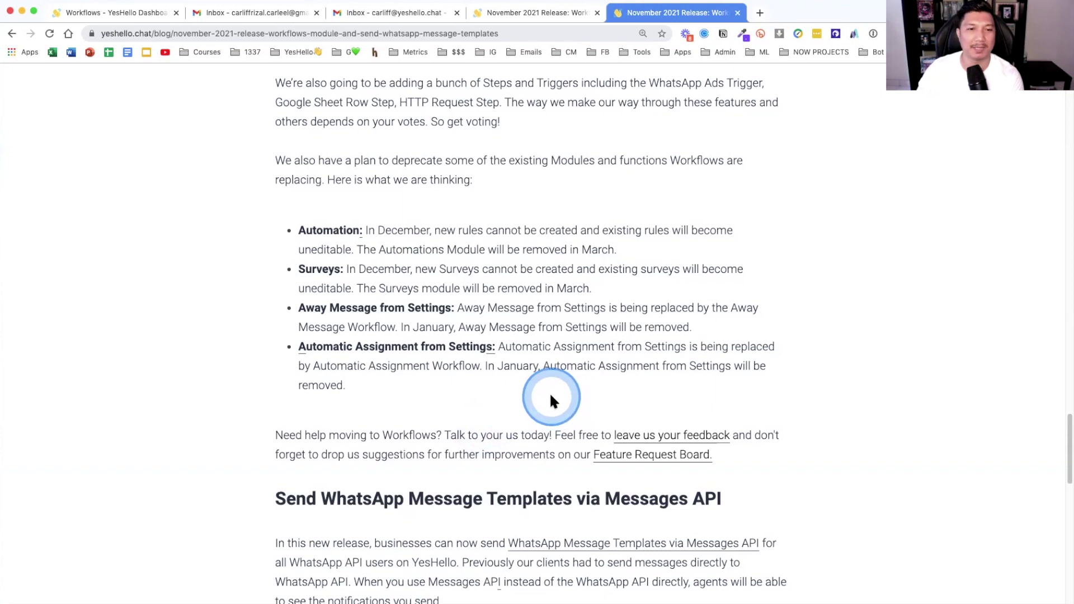
pyautogui.scroll(-3, 549, 392)
pyautogui.scroll(-5, 550, 398)
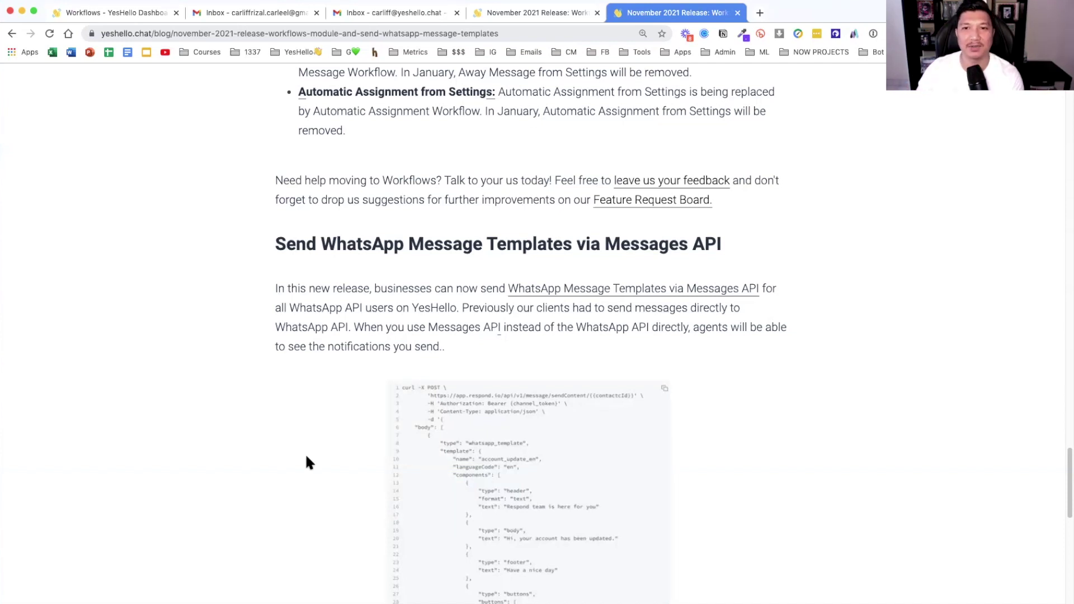
# - Scroll past the code sample to the 'What Can You Expect to Come Next?' section
pyautogui.scroll(-1, 307, 463)
pyautogui.scroll(2, 307, 463)
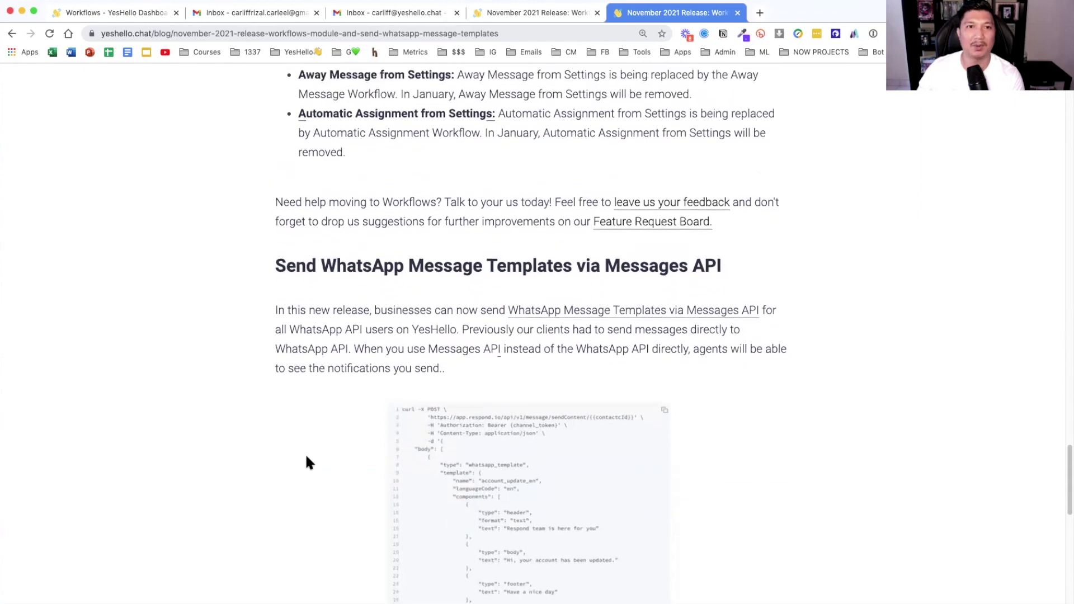
pyautogui.scroll(-1, 307, 463)
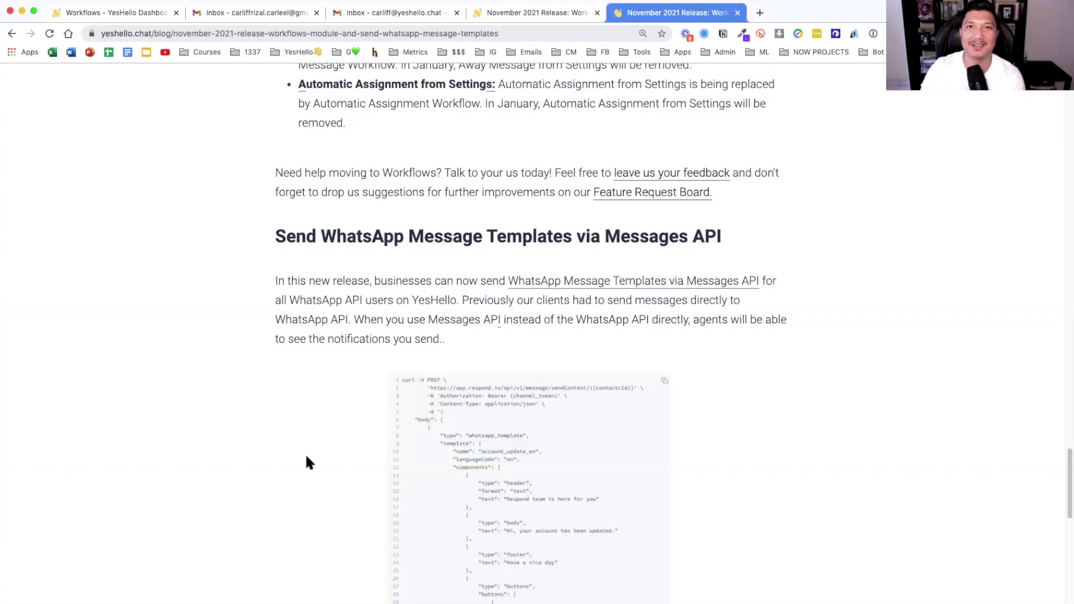
pyautogui.scroll(-2, 307, 462)
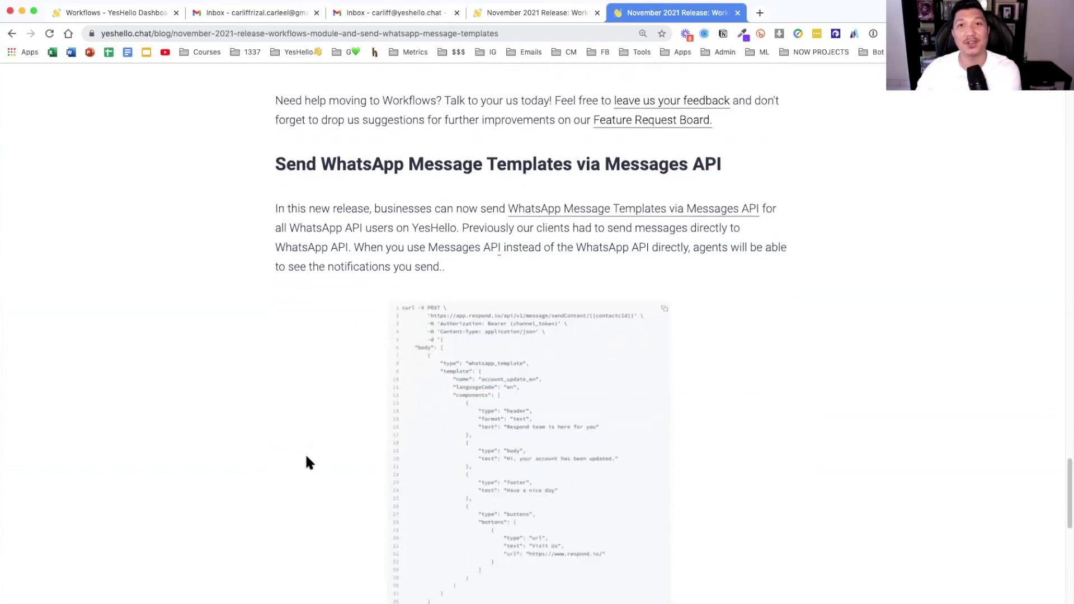
pyautogui.scroll(-12, 307, 457)
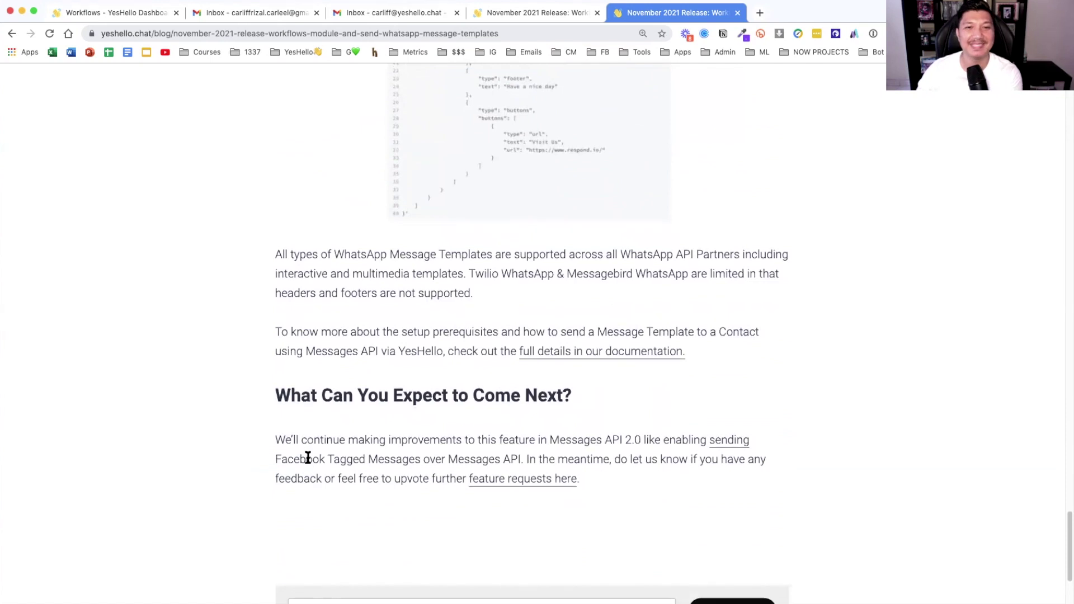
# - Scroll the November 2021 release post down to its 'What Can You Expect to Come Next?' section and Subscribe box
pyautogui.scroll(-5, 307, 455)
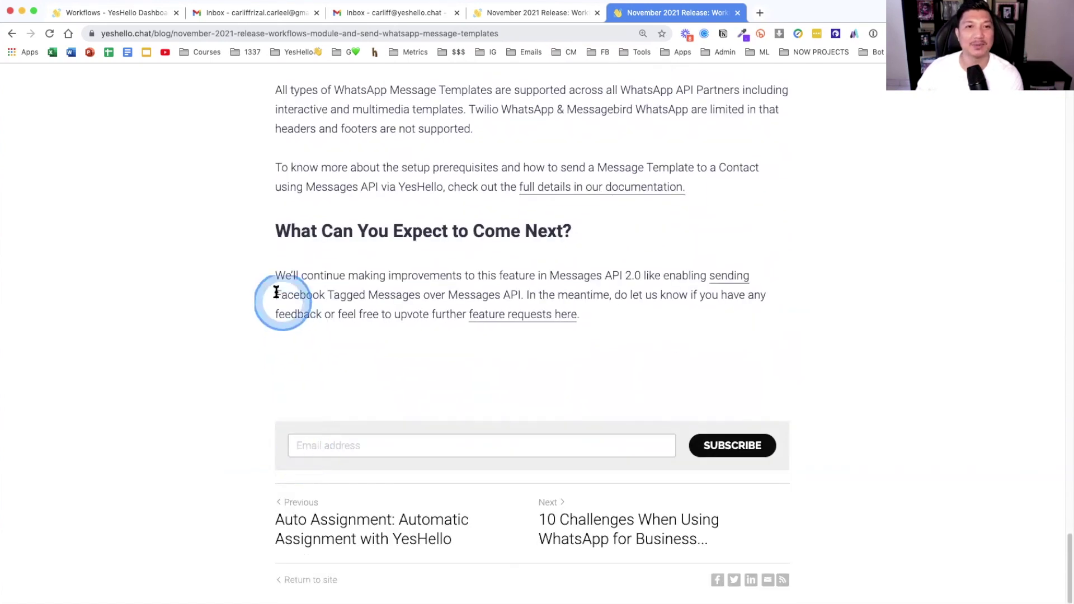